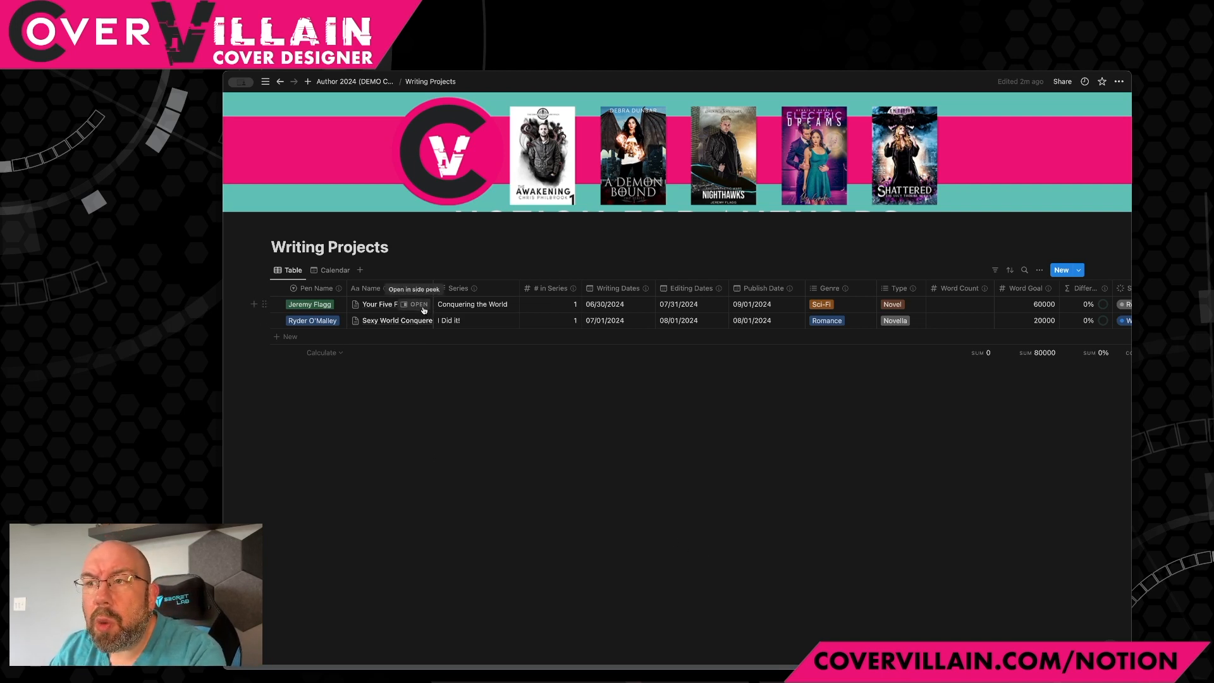
- Open the Your Five First Steps project in a side peek and review its sections from the cover down to Book Quotes
{"action": "left_click", "coordinate": [420, 305]}
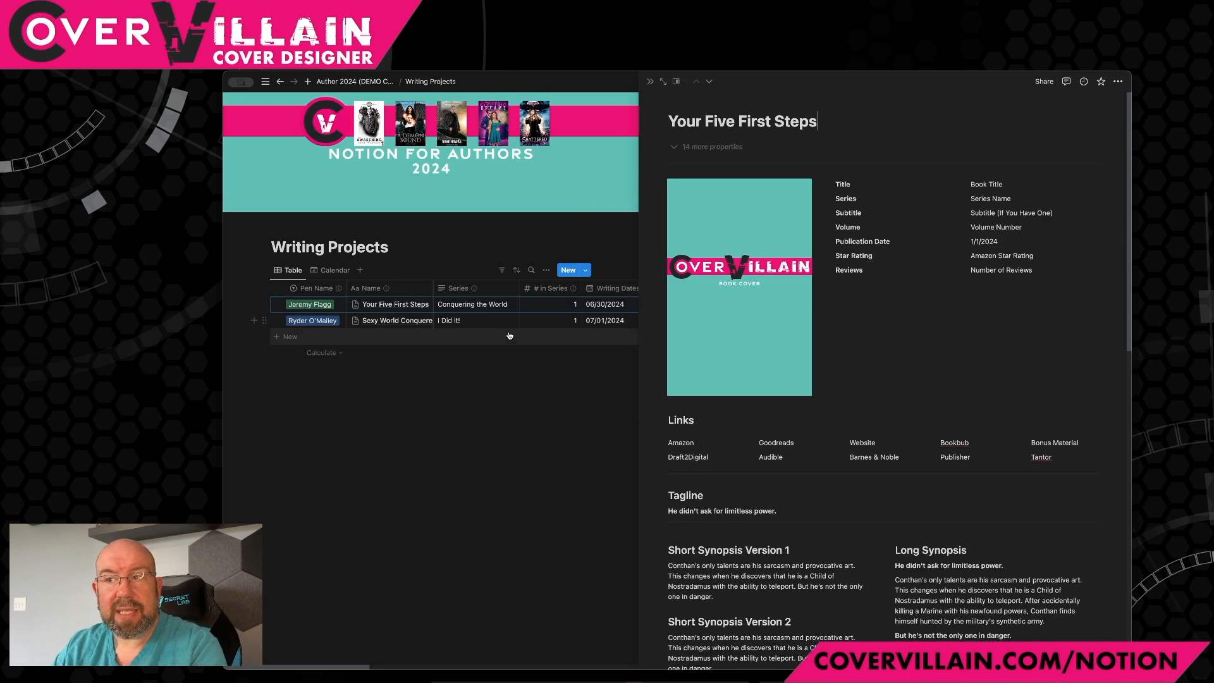
{"action": "left_click", "coordinate": [488, 387]}
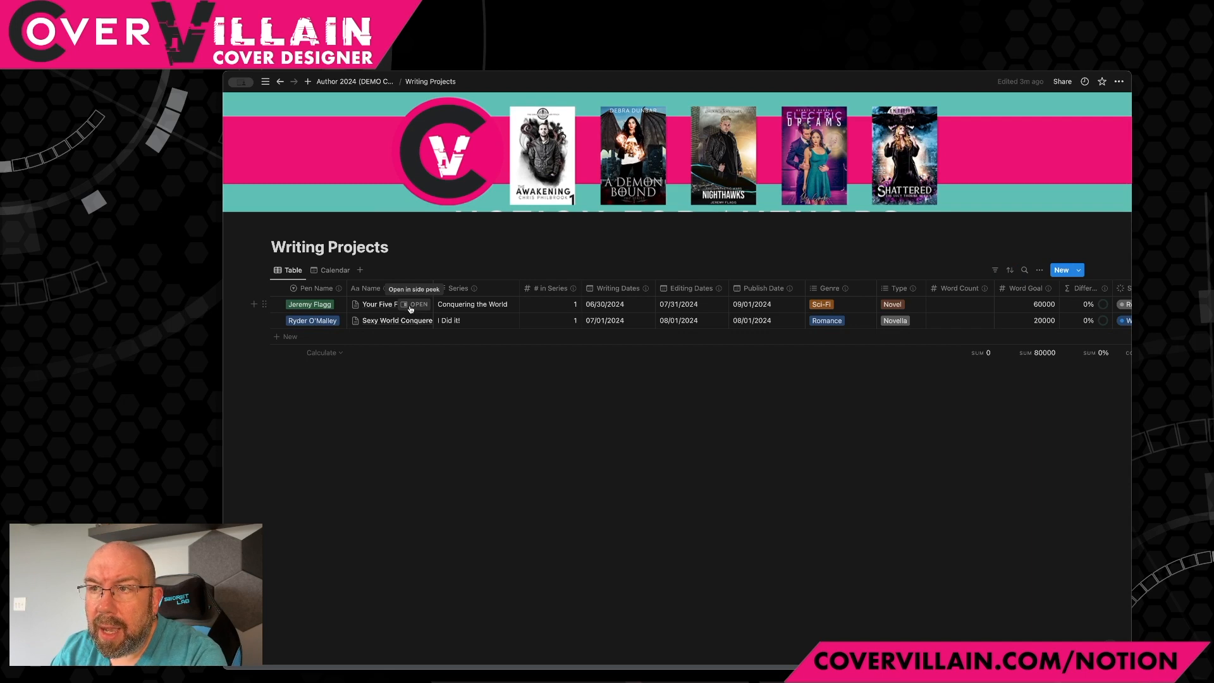
{"action": "left_click", "coordinate": [420, 305]}
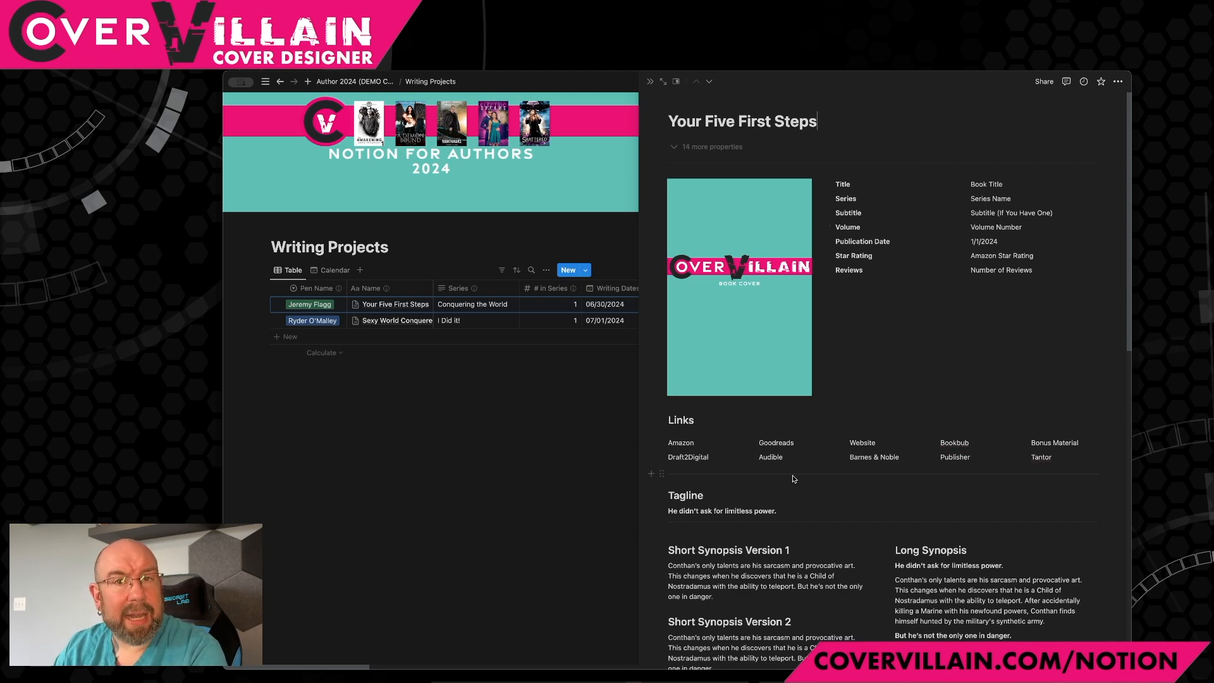
{"action": "scroll", "coordinate": [859, 390], "scroll_direction": "down", "scroll_amount": 3}
{"action": "scroll", "coordinate": [820, 393], "scroll_direction": "down", "scroll_amount": 4}
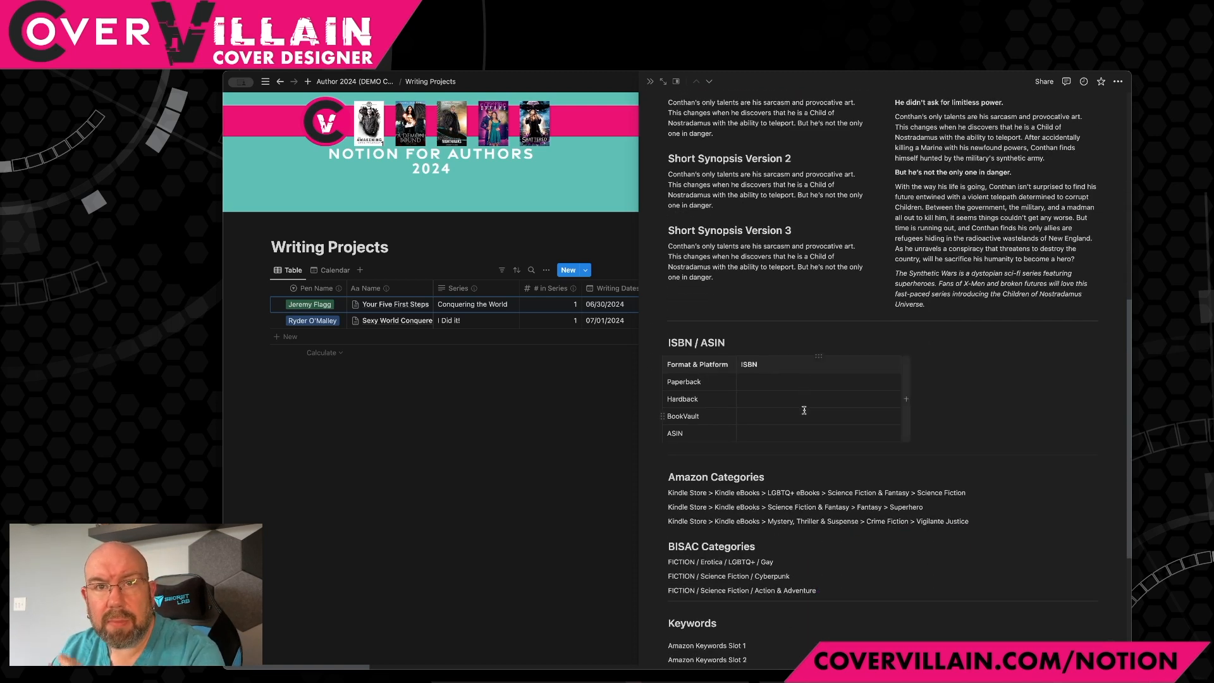
{"action": "scroll", "coordinate": [804, 411], "scroll_direction": "down", "scroll_amount": 4}
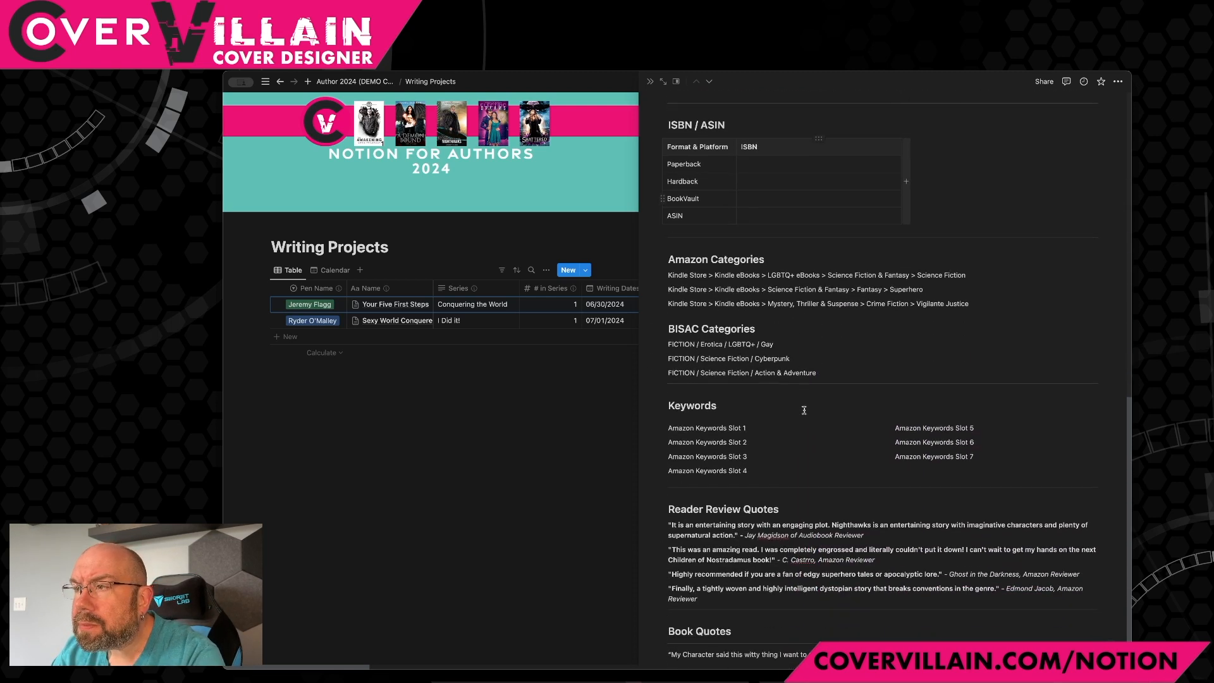
{"action": "scroll", "coordinate": [803, 411], "scroll_direction": "up", "scroll_amount": 10}
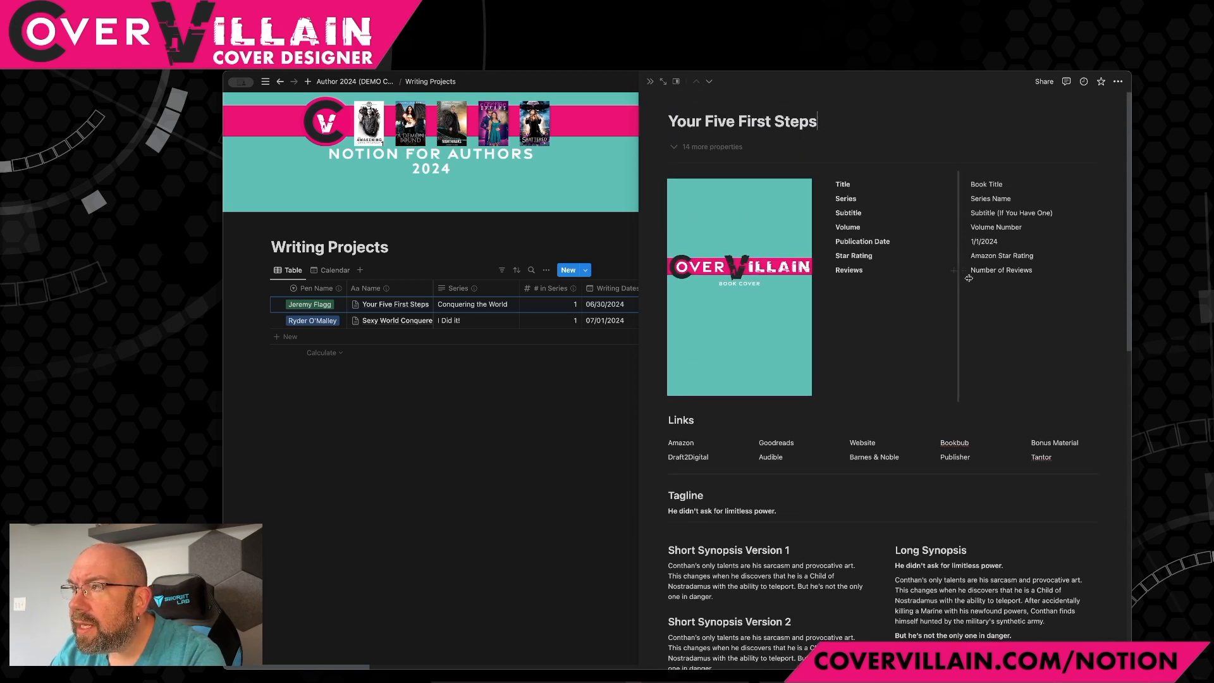
- Fill in the book details with the title Your Five First Steps and the series Conquering the World
{"action": "left_click_drag", "start_coordinate": [972, 183], "coordinate": [1006, 184]}
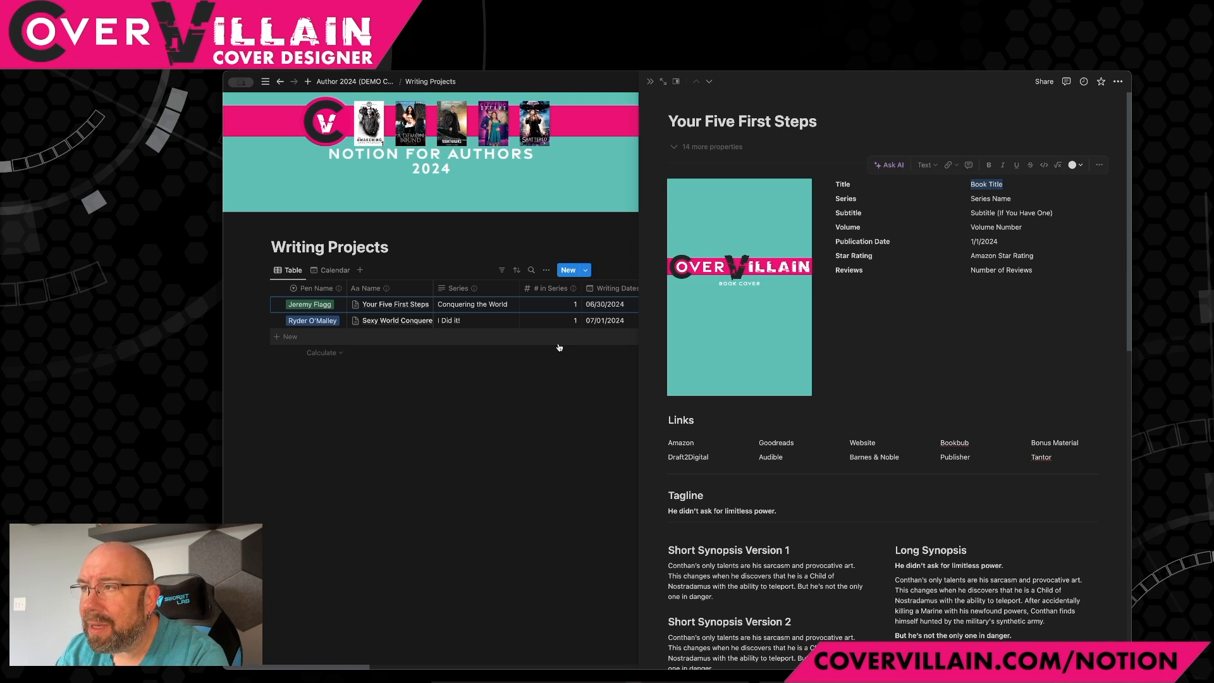
{"action": "type", "text": "Your F"}
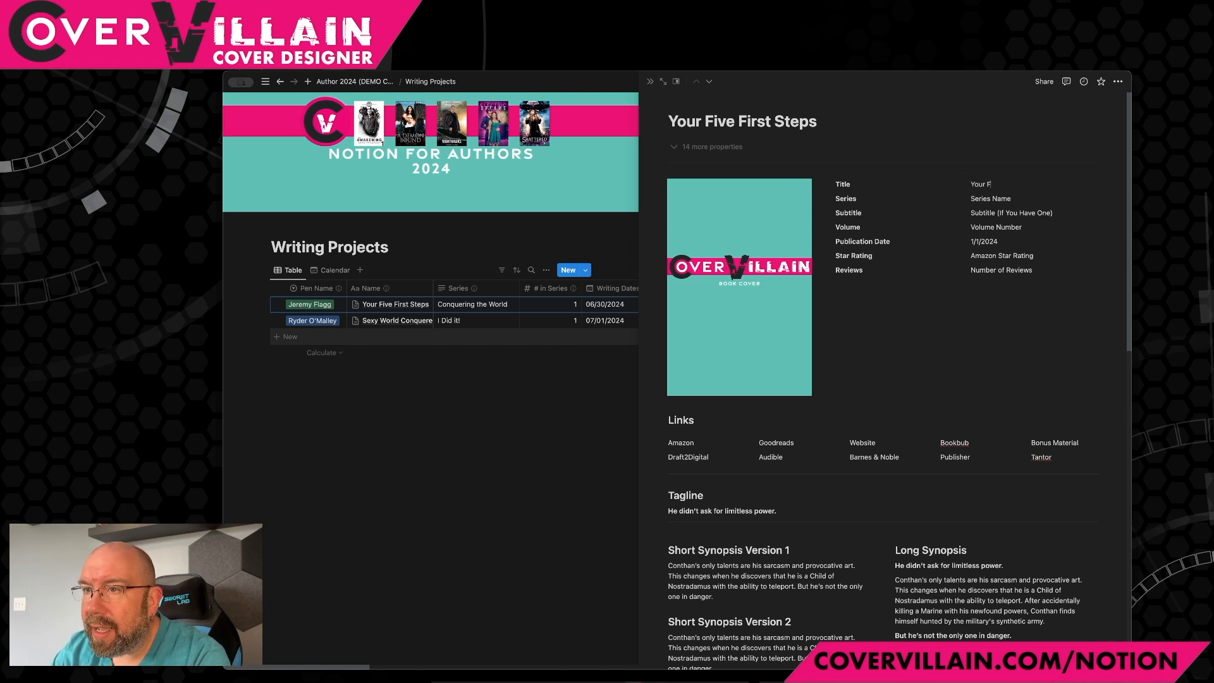
{"action": "type", "text": "ive Fir"}
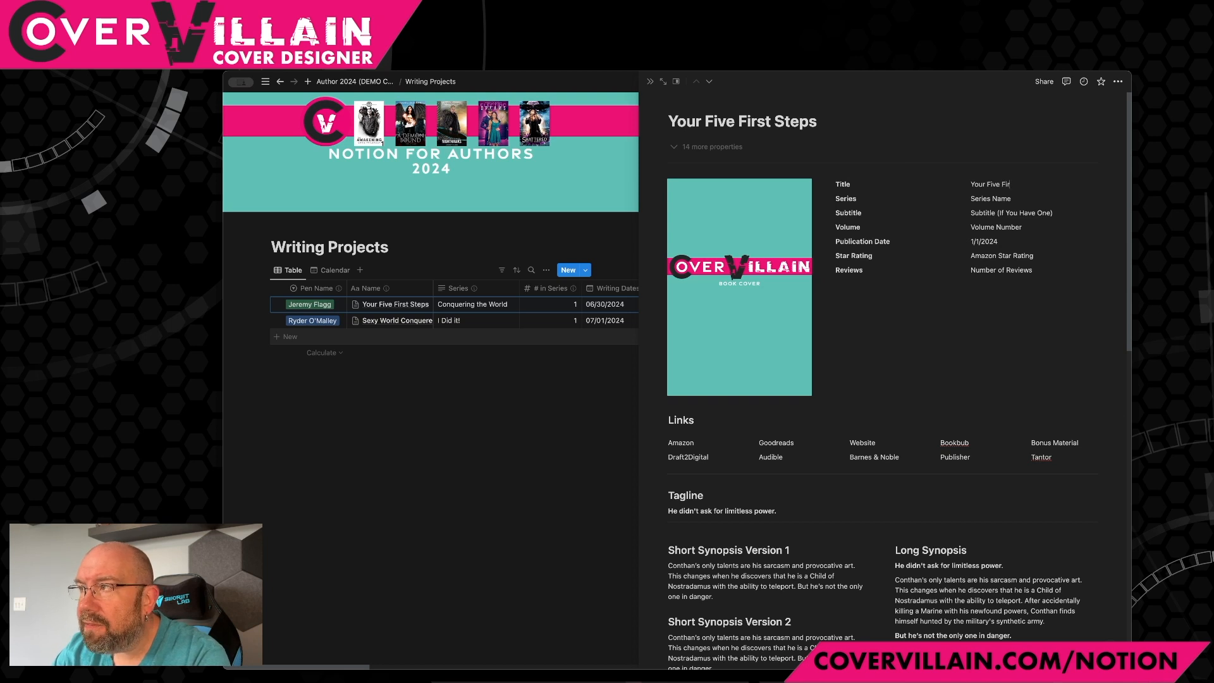
{"action": "type", "text": "st Steps"}
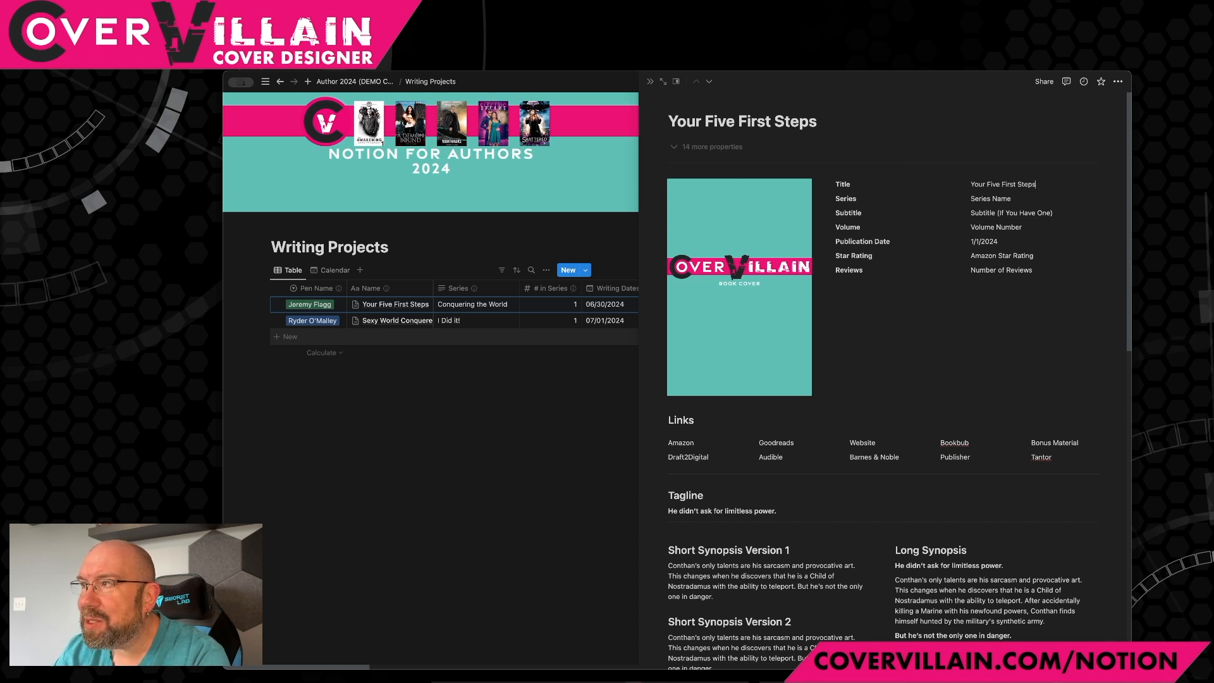
{"action": "triple_click", "coordinate": [994, 198]}
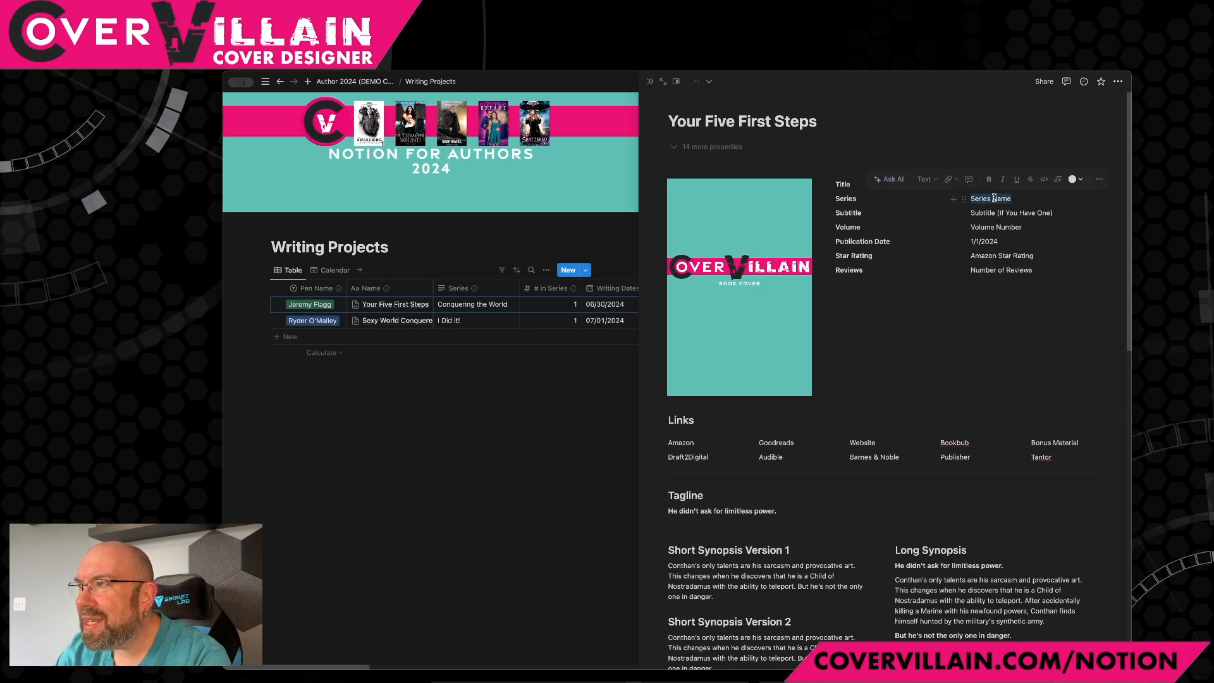
{"action": "type", "text": "Conque"}
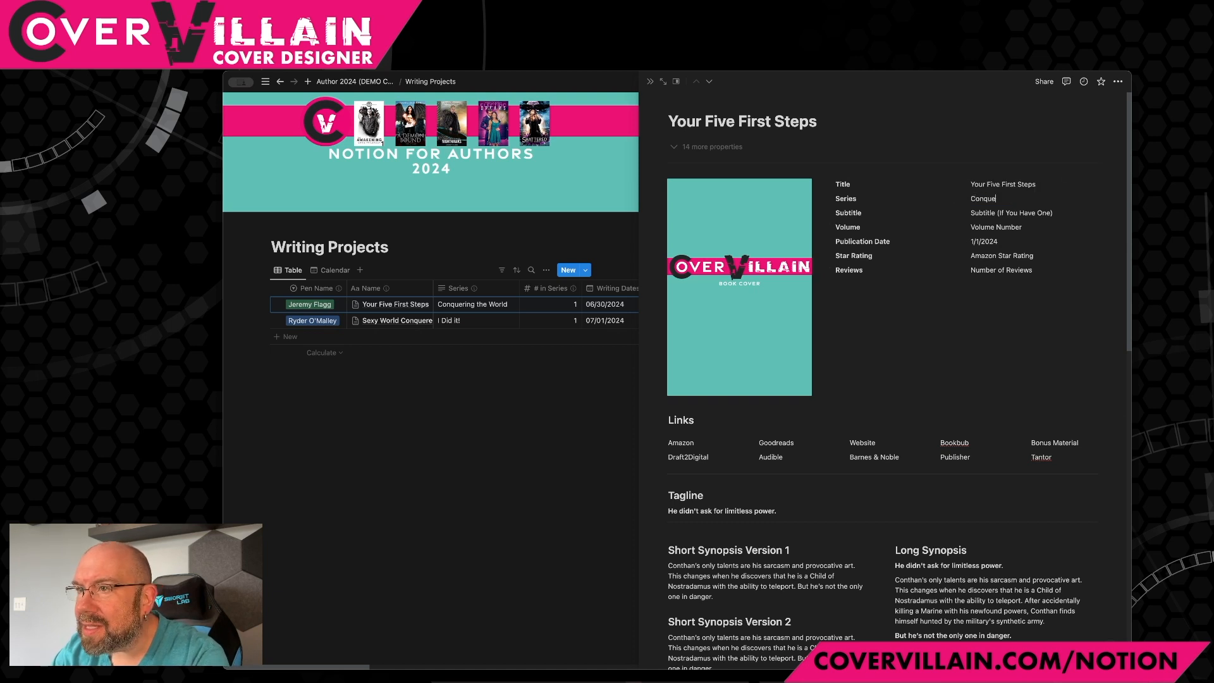
{"action": "type", "text": "ring the World"}
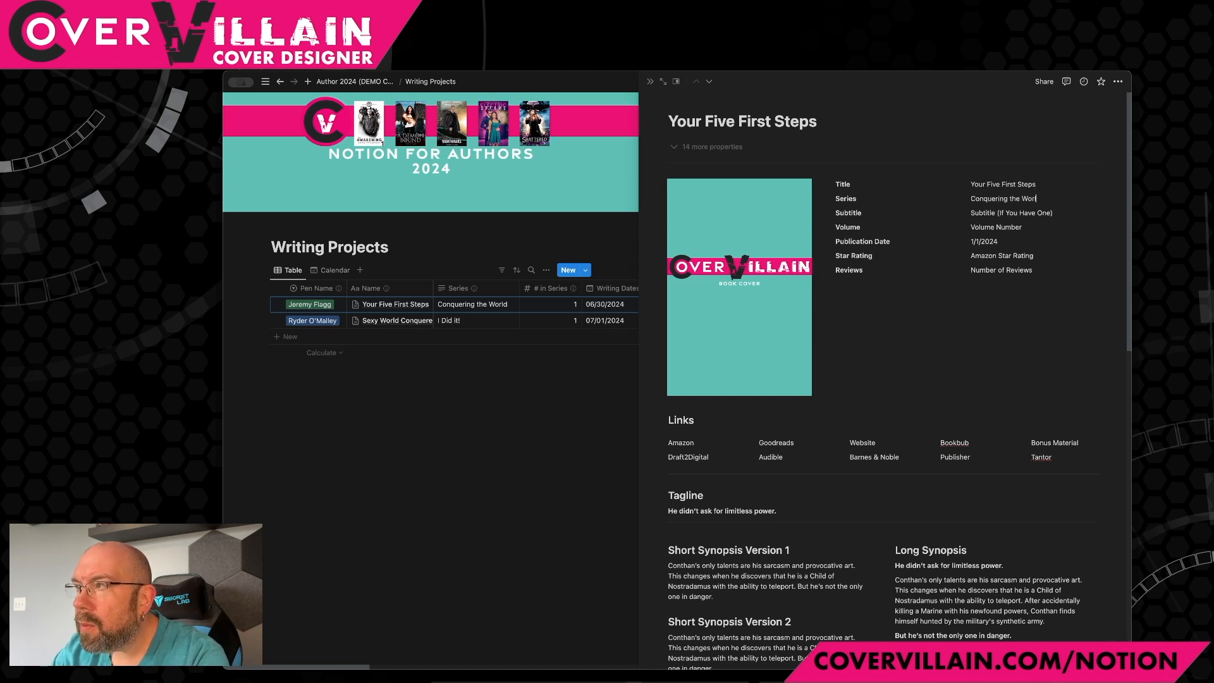
- Clear the Subtitle placeholder and set the Volume to 1 in the book details
{"action": "triple_click", "coordinate": [1004, 212]}
{"action": "key", "text": "BackSpace"}
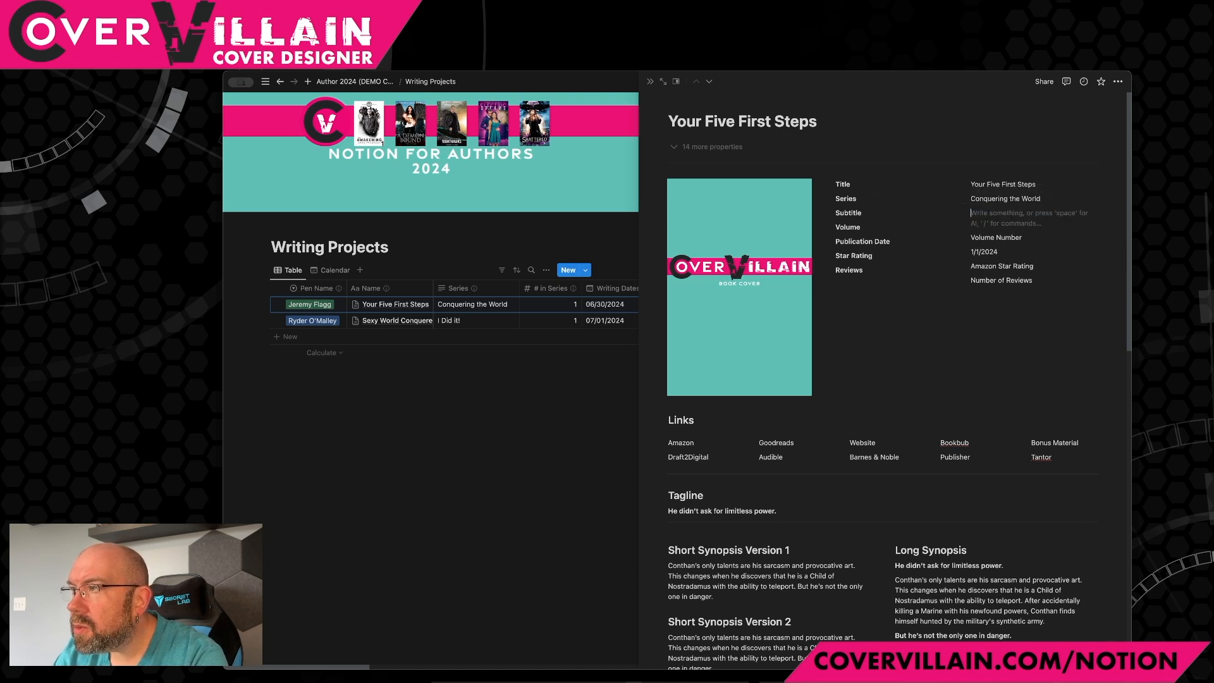
{"action": "triple_click", "coordinate": [990, 228]}
{"action": "type", "text": "1"}
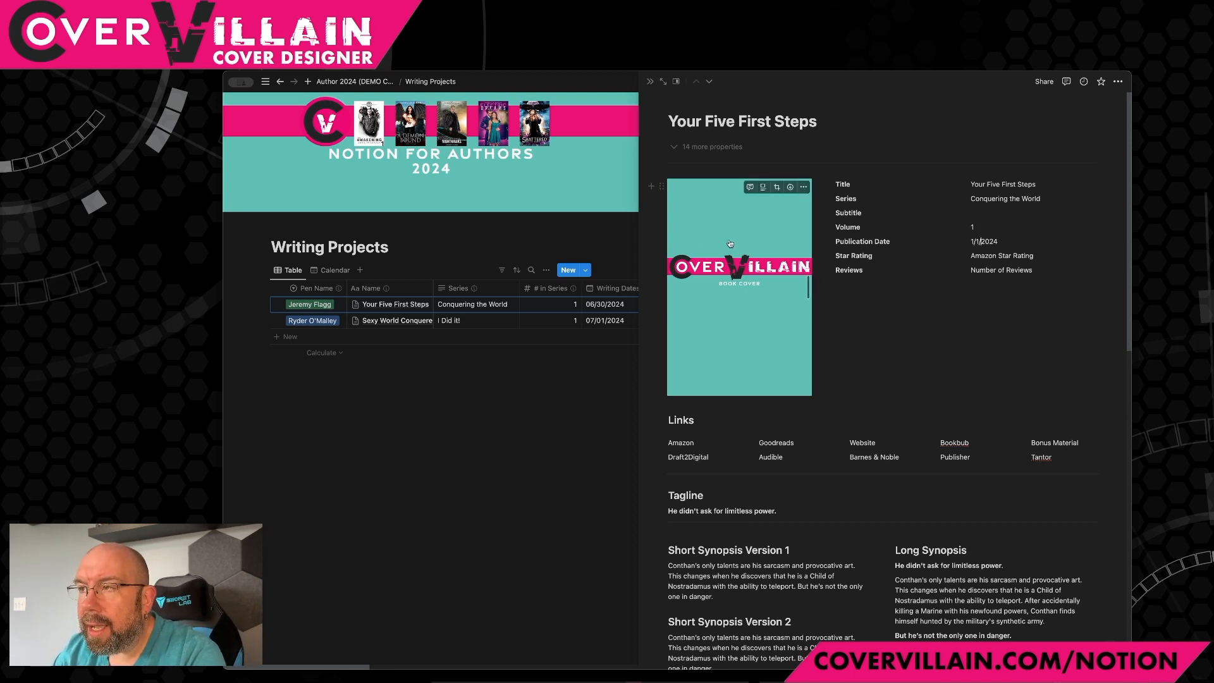
{"action": "left_click", "coordinate": [803, 188]}
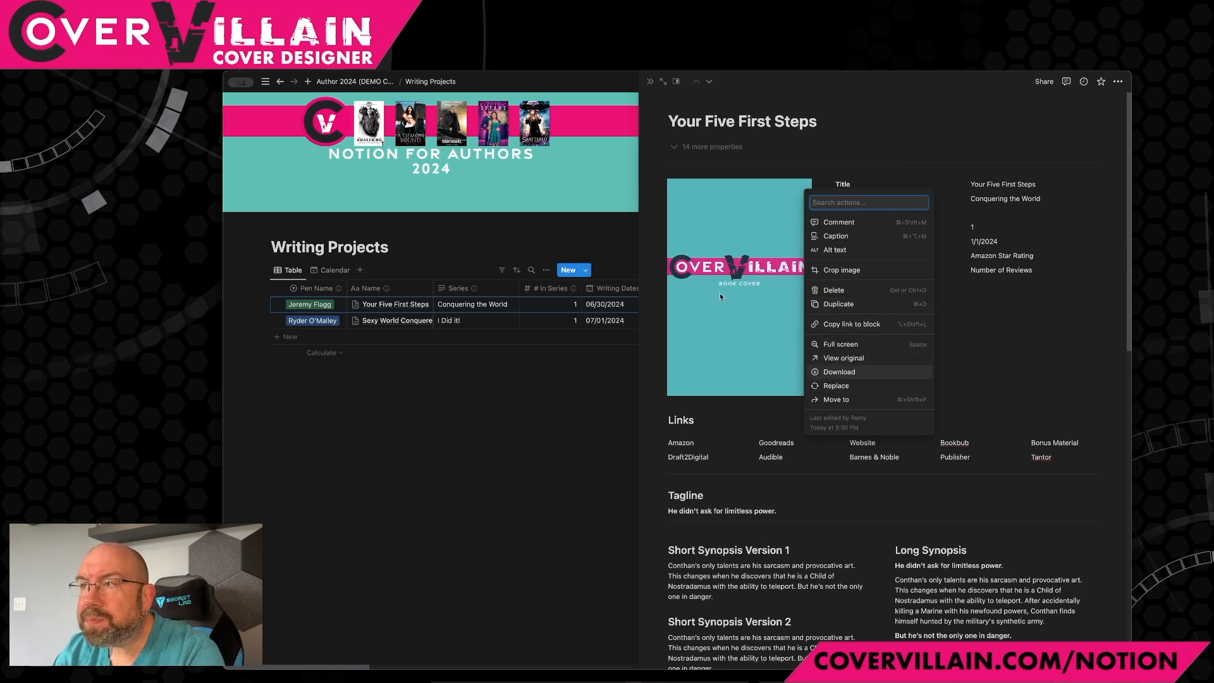
{"action": "left_click", "coordinate": [737, 280]}
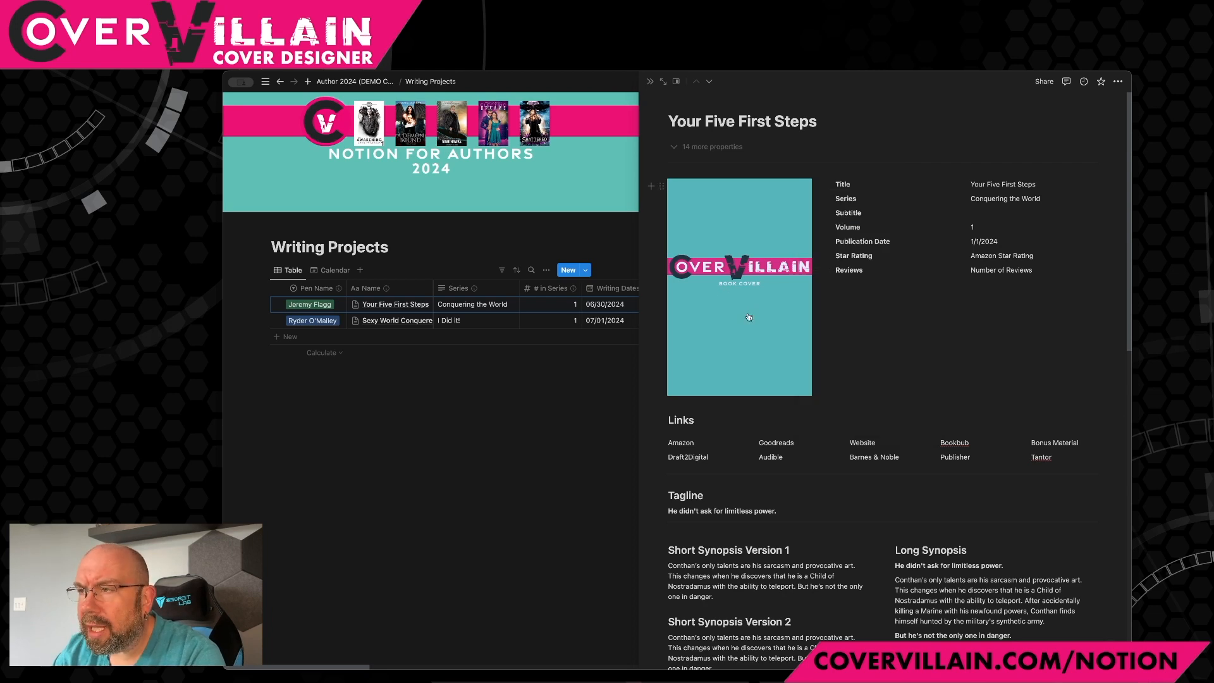
- Delete the Short Synopsis Version 2 and Version 3 headings together with their text
{"action": "scroll", "coordinate": [760, 390], "scroll_direction": "down", "scroll_amount": 5}
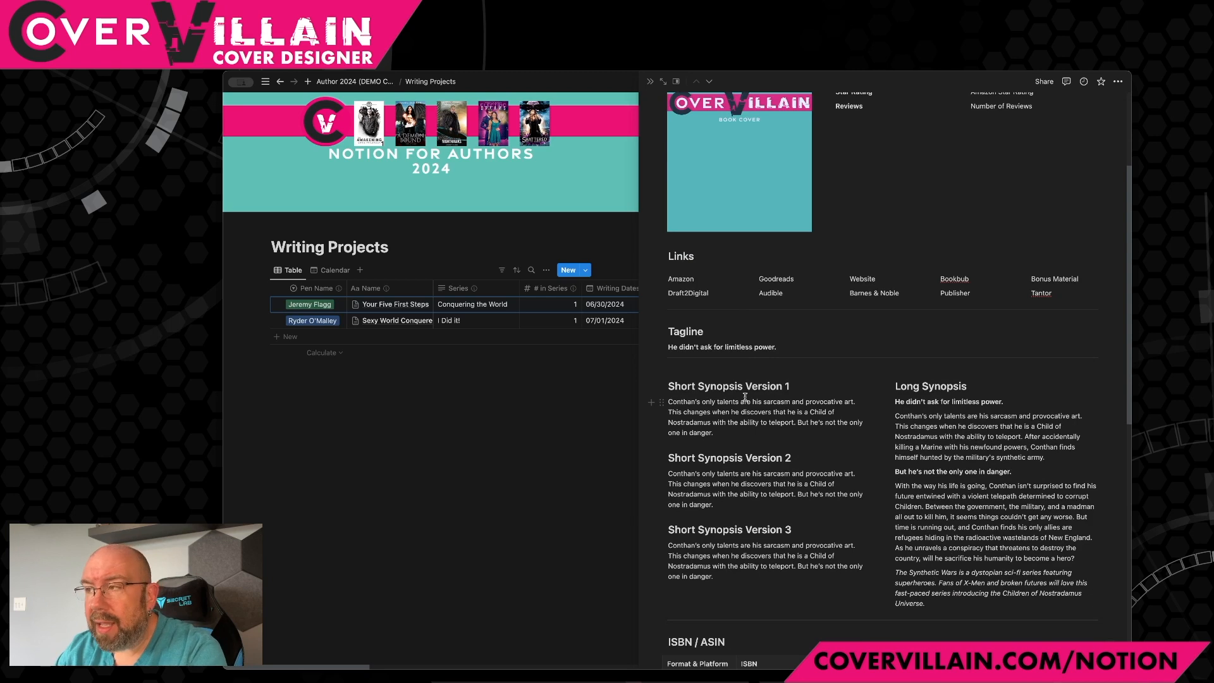
{"action": "scroll", "coordinate": [745, 396], "scroll_direction": "down", "scroll_amount": 3}
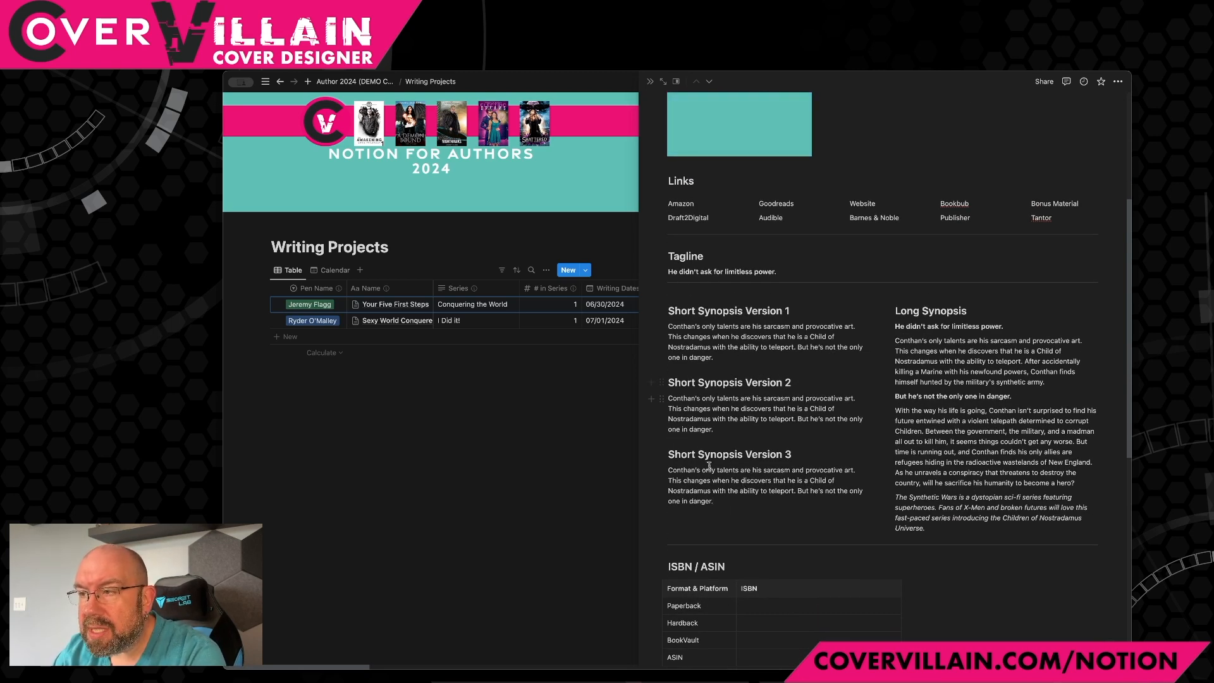
{"action": "left_click_drag", "start_coordinate": [717, 498], "coordinate": [661, 387]}
{"action": "key", "text": "BackSpace"}
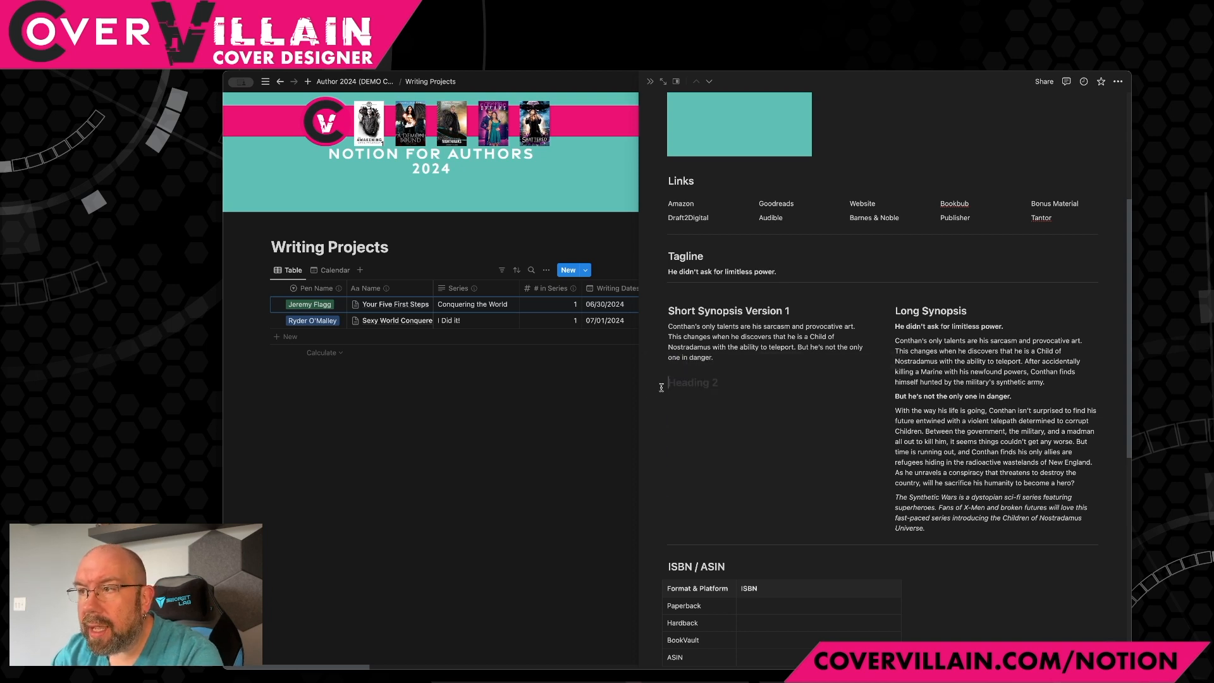
{"action": "key", "text": "BackSpace"}
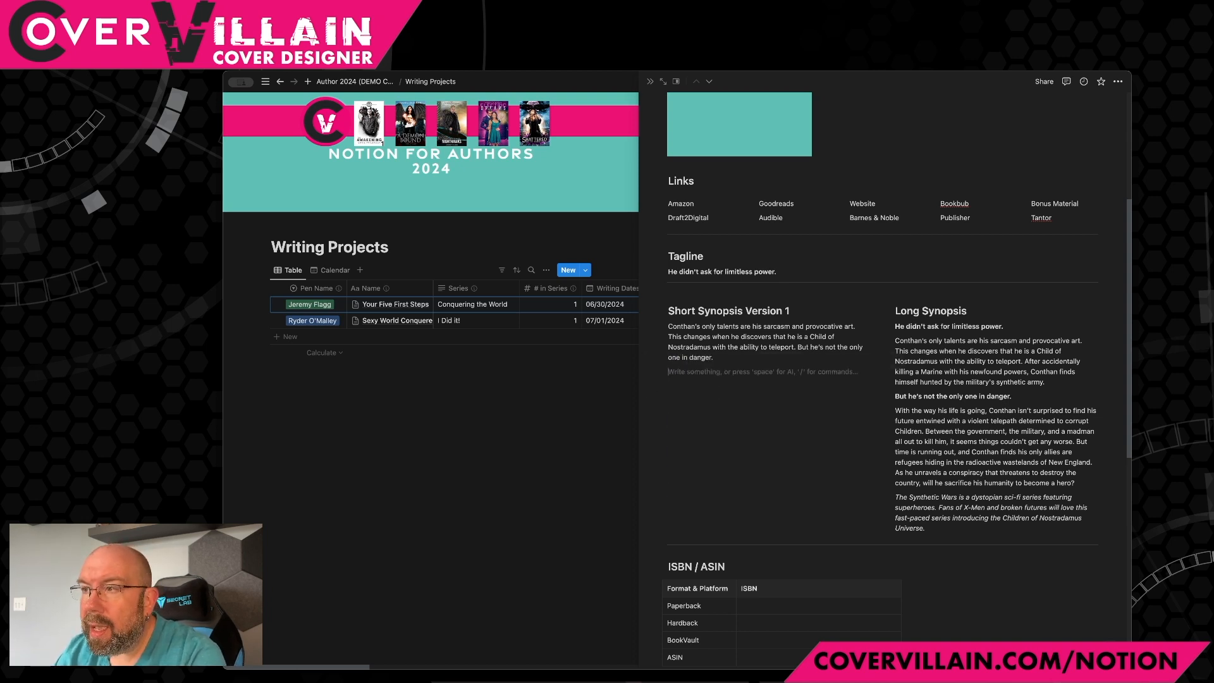
- Delete every quote under Reader Review Quotes except the first one
{"action": "scroll", "coordinate": [740, 523], "scroll_direction": "down", "scroll_amount": 6}
{"action": "scroll", "coordinate": [741, 523], "scroll_direction": "down", "scroll_amount": 1}
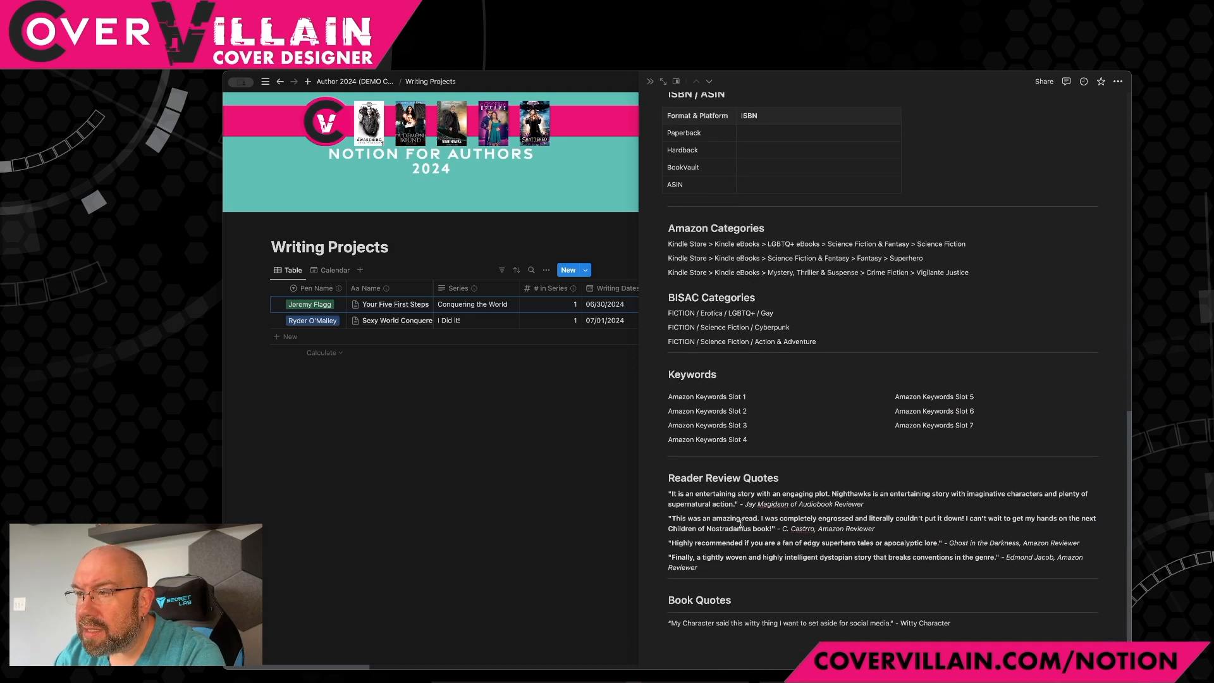
{"action": "left_click_drag", "start_coordinate": [720, 569], "coordinate": [655, 518]}
{"action": "key", "text": "BackSpace"}
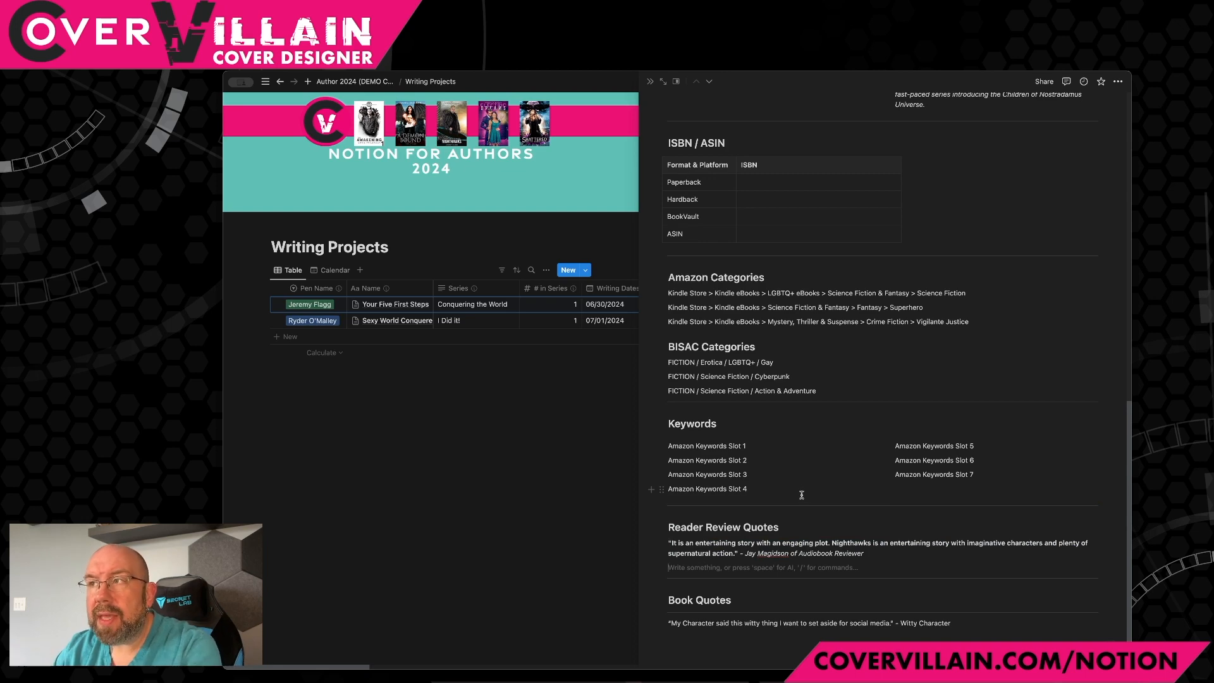
- Open the Sexy World Conquerers project page and delete all of its body content
{"action": "scroll", "coordinate": [801, 495], "scroll_direction": "up", "scroll_amount": 15}
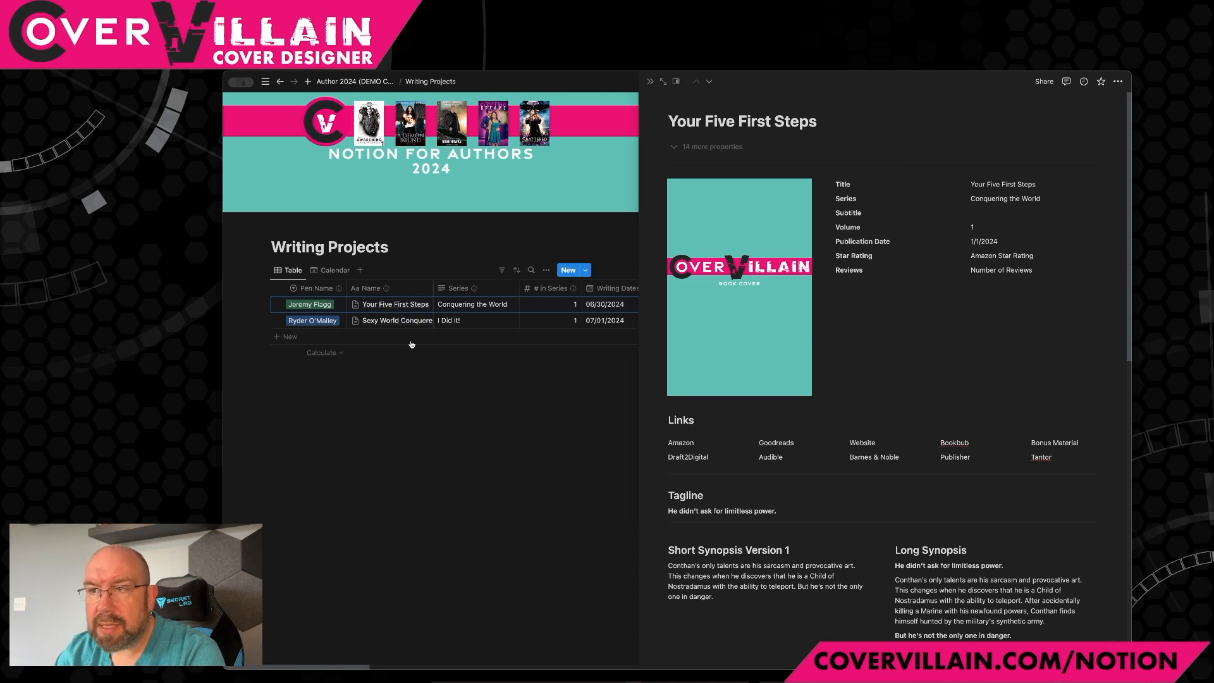
{"action": "left_click", "coordinate": [416, 321]}
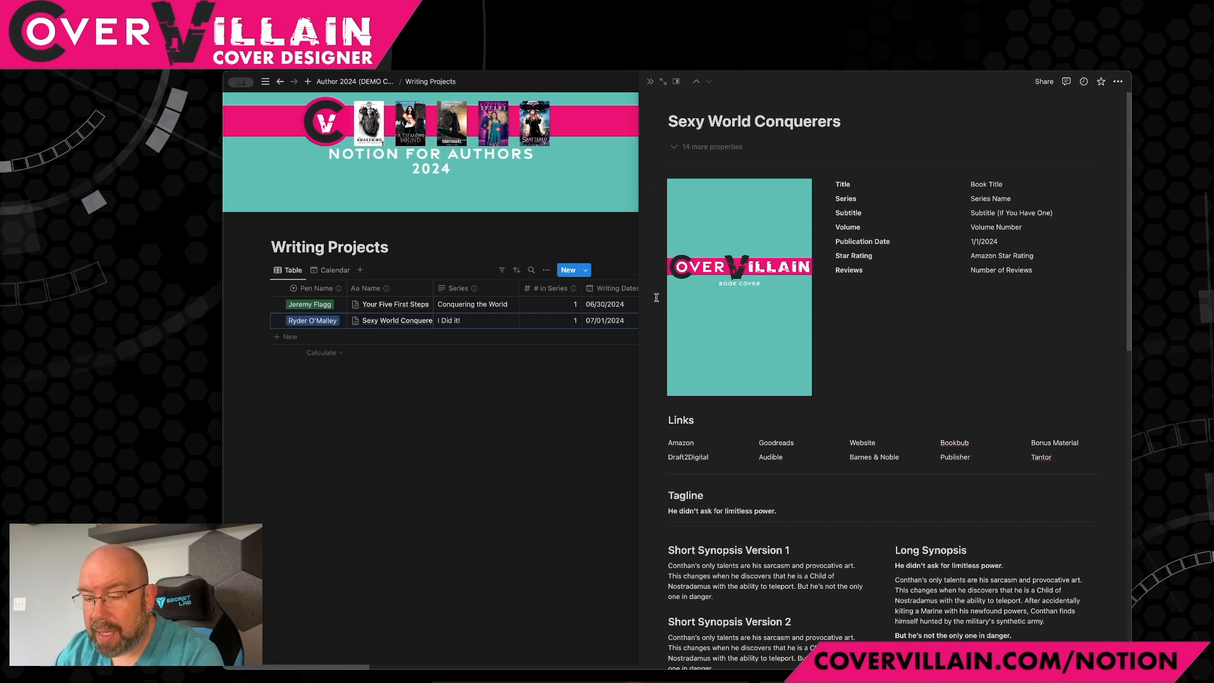
{"action": "key", "text": "super+a"}
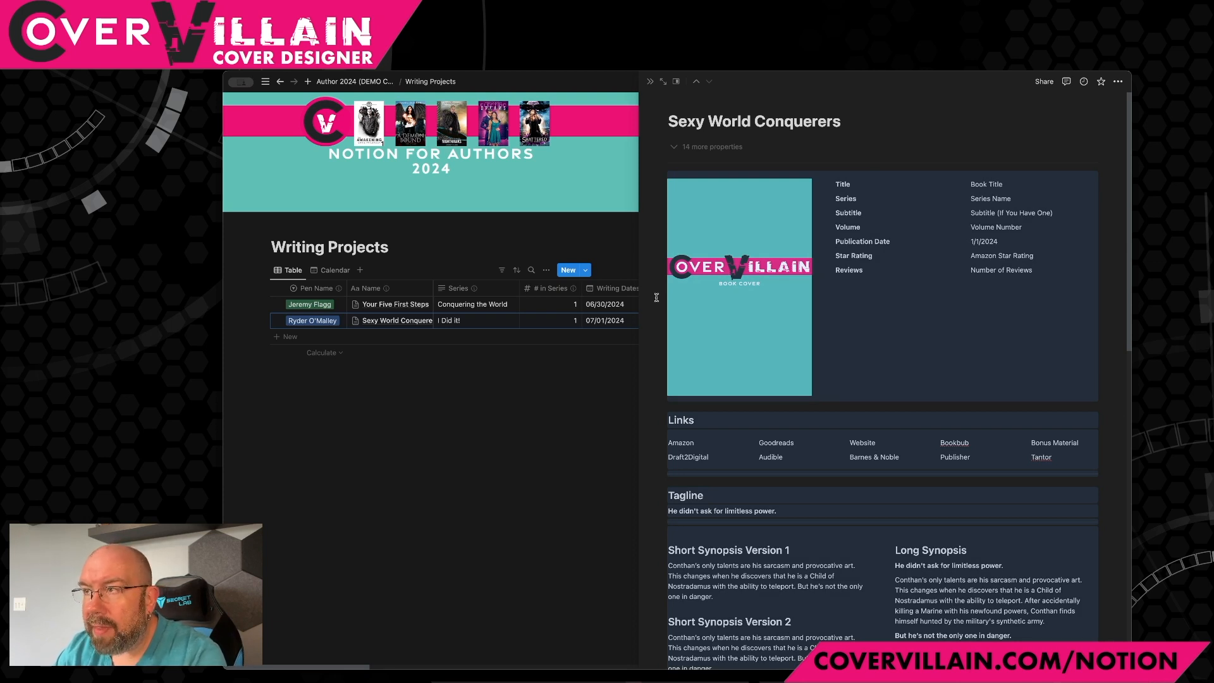
{"action": "key", "text": "BackSpace"}
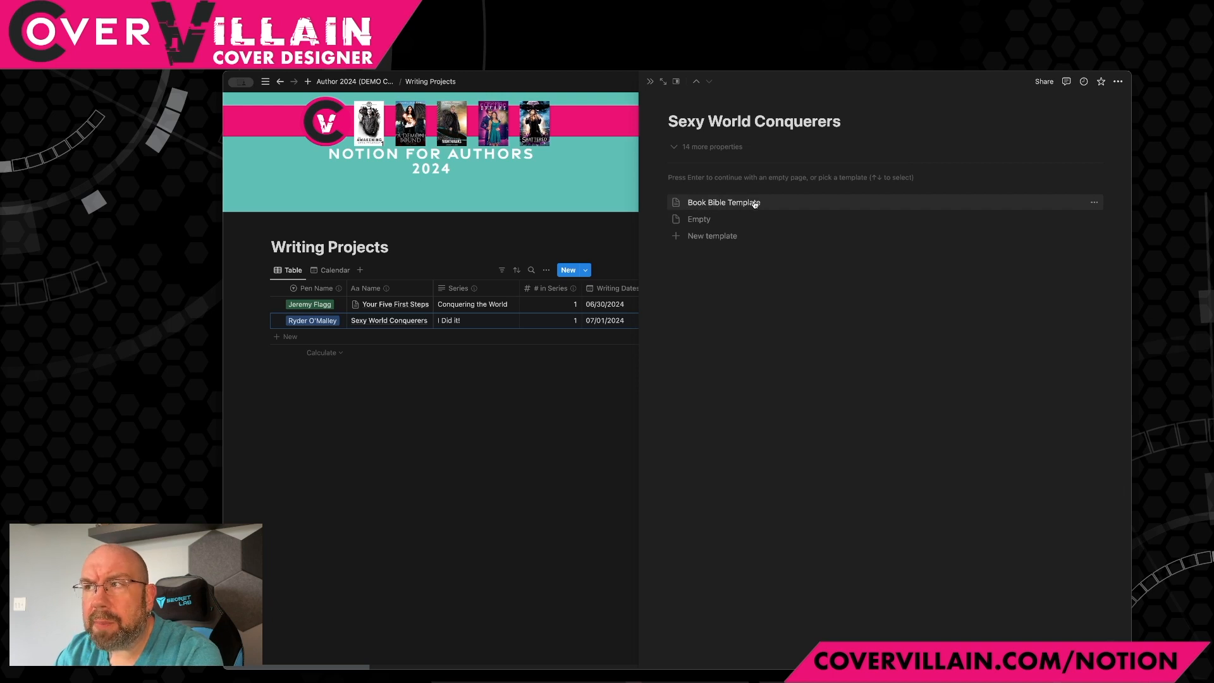
- Apply the Book Bible Template to the empty project page, look over the inserted sections, and clear the page again
{"action": "left_click", "coordinate": [724, 202]}
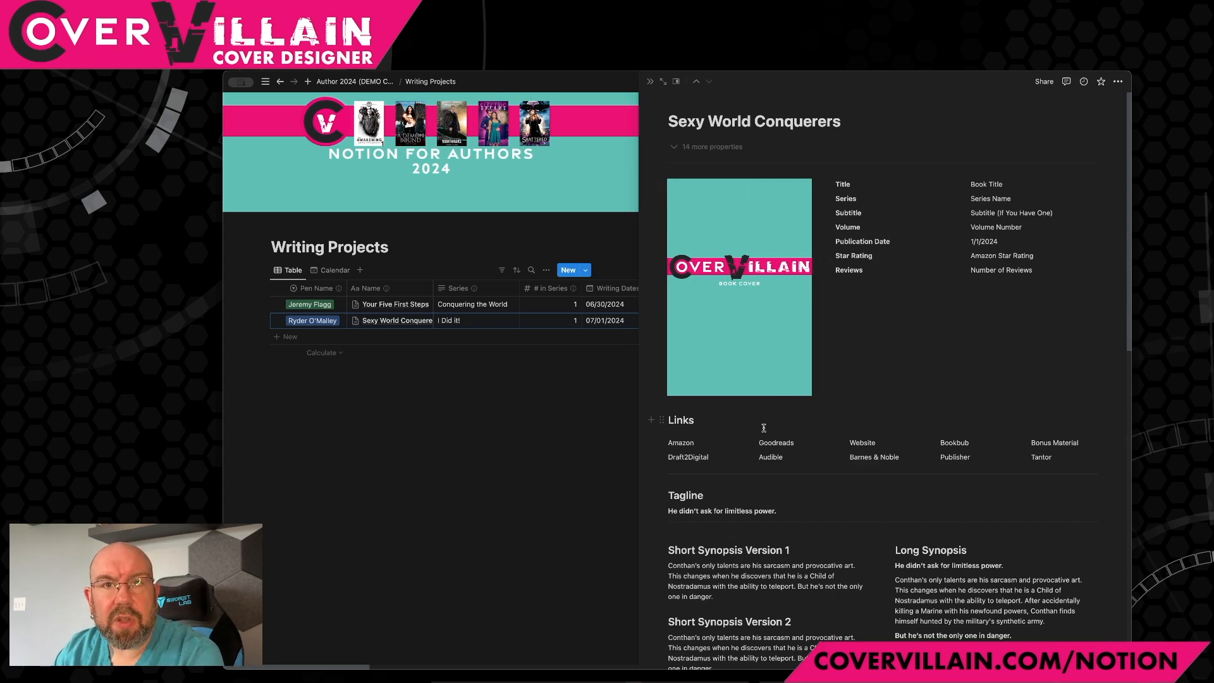
{"action": "scroll", "coordinate": [763, 428], "scroll_direction": "down", "scroll_amount": 5}
{"action": "scroll", "coordinate": [763, 429], "scroll_direction": "up", "scroll_amount": 2}
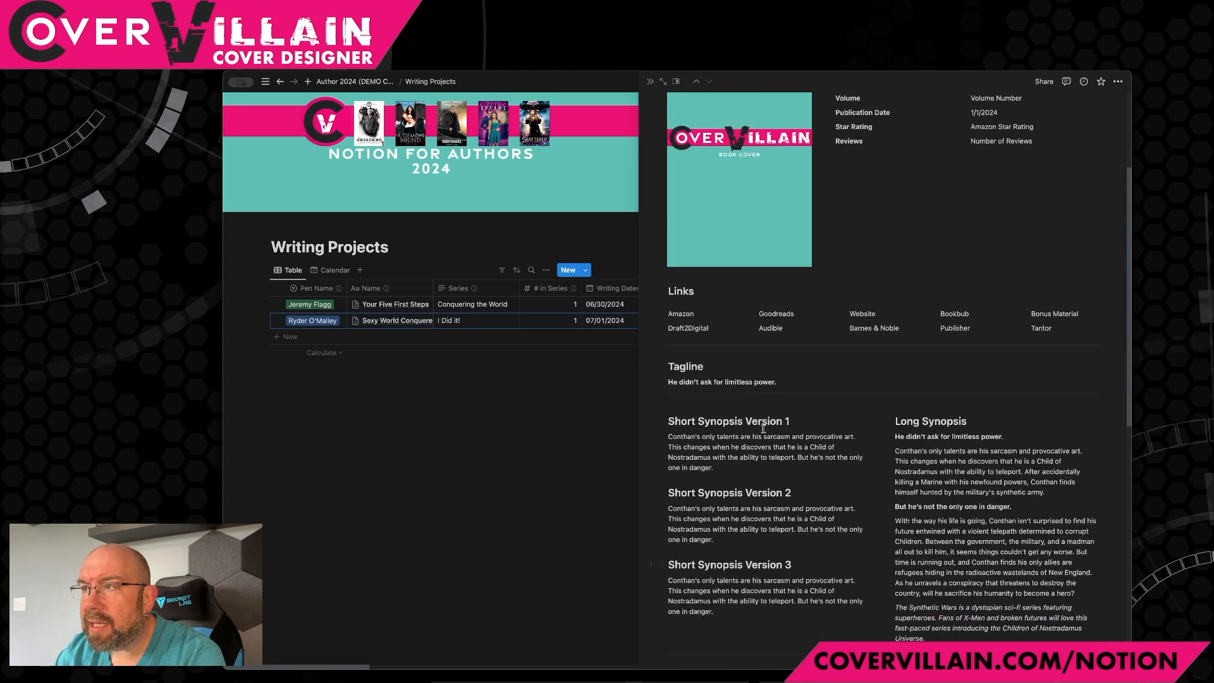
{"action": "scroll", "coordinate": [763, 428], "scroll_direction": "up", "scroll_amount": 3}
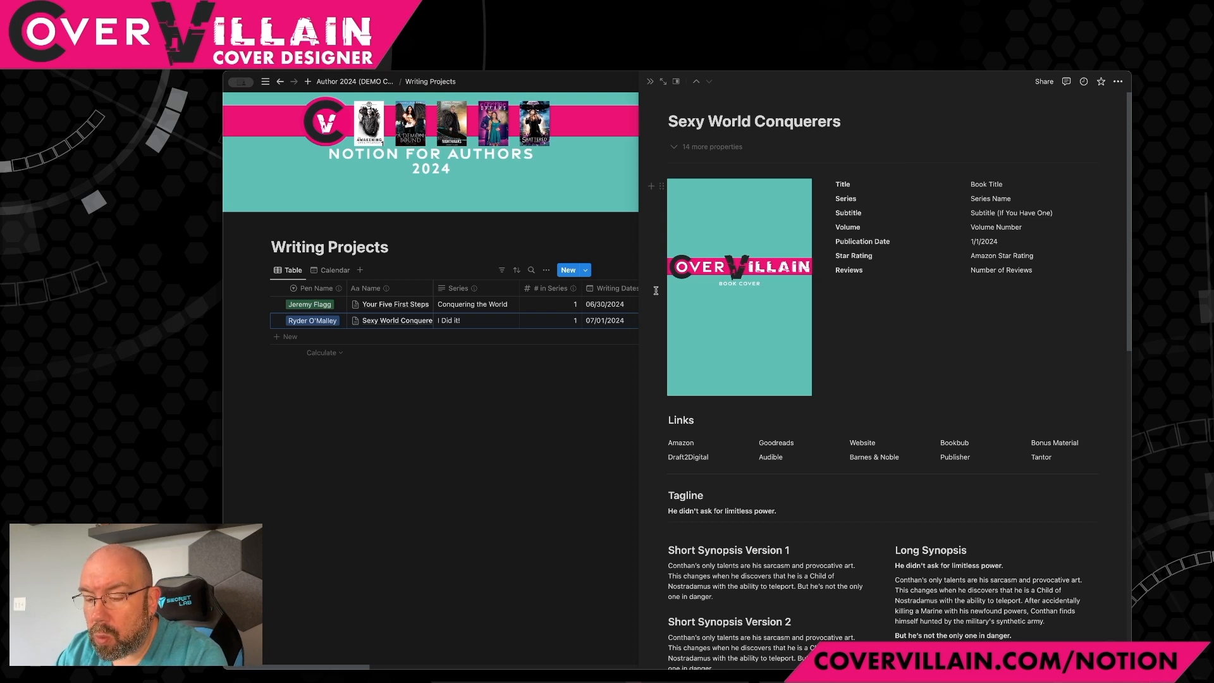
{"action": "key", "text": "super+a"}
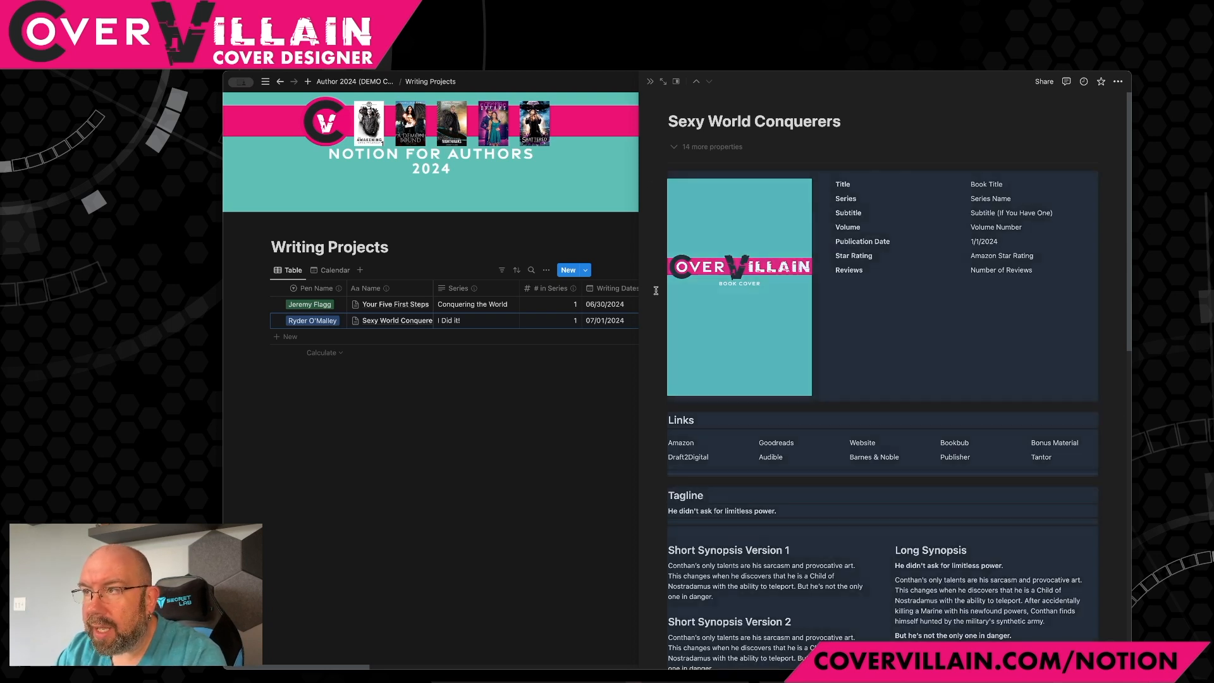
{"action": "key", "text": "BackSpace"}
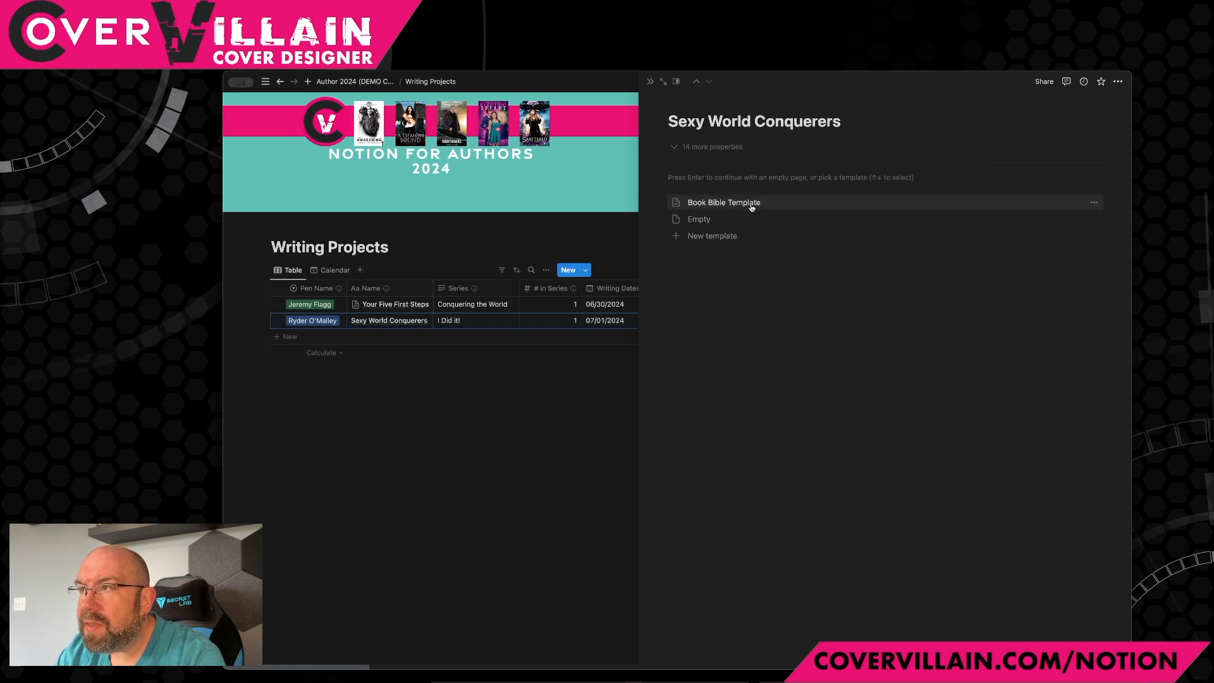
- Open the Book Bible Template itself for editing and bring its Links and synopsis sections into view
{"action": "left_click", "coordinate": [1094, 203]}
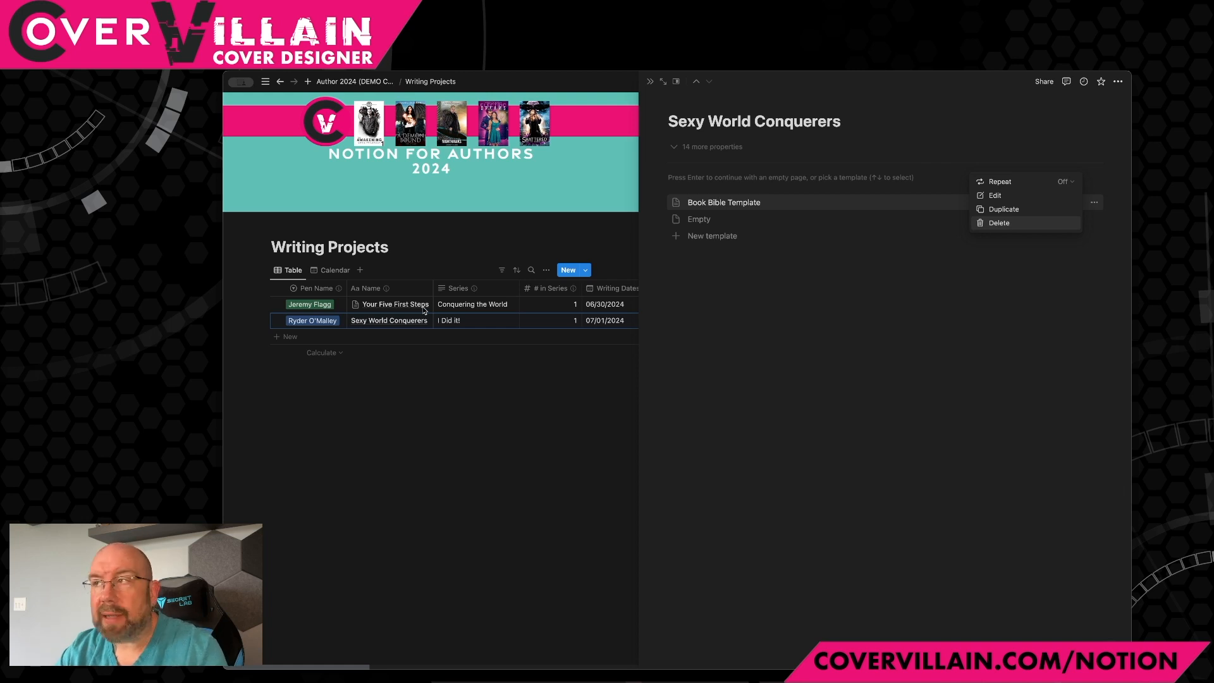
{"action": "left_click", "coordinate": [1000, 201]}
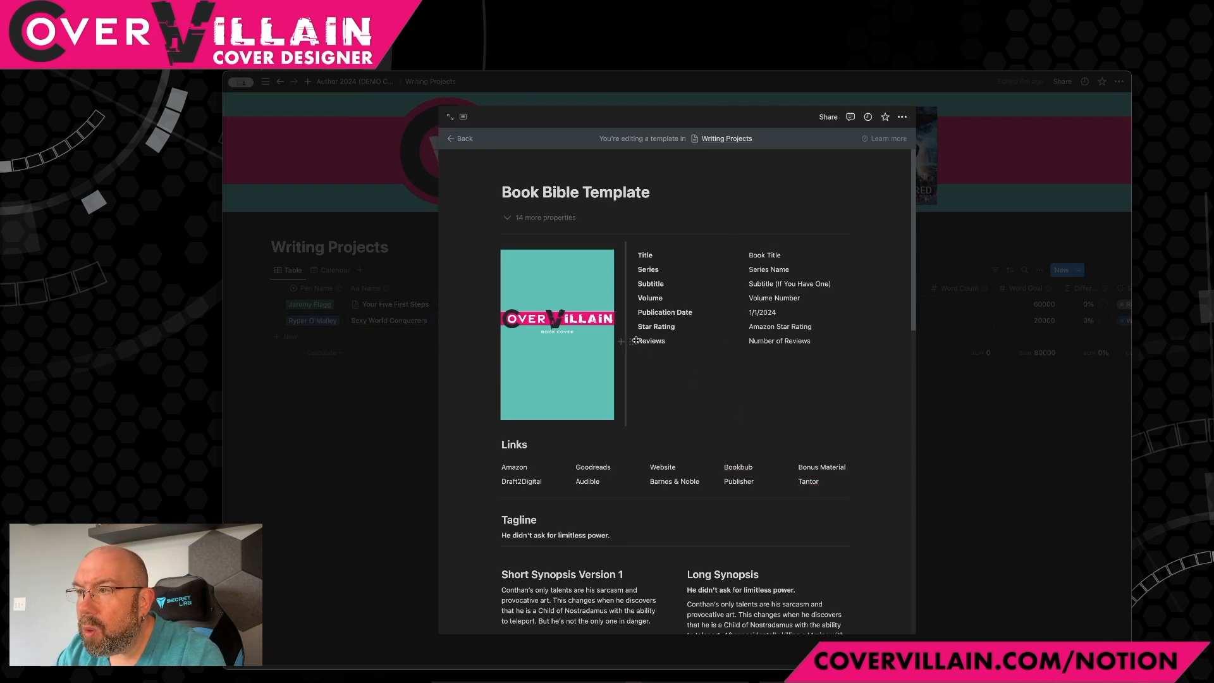
{"action": "scroll", "coordinate": [668, 388], "scroll_direction": "down", "scroll_amount": 2}
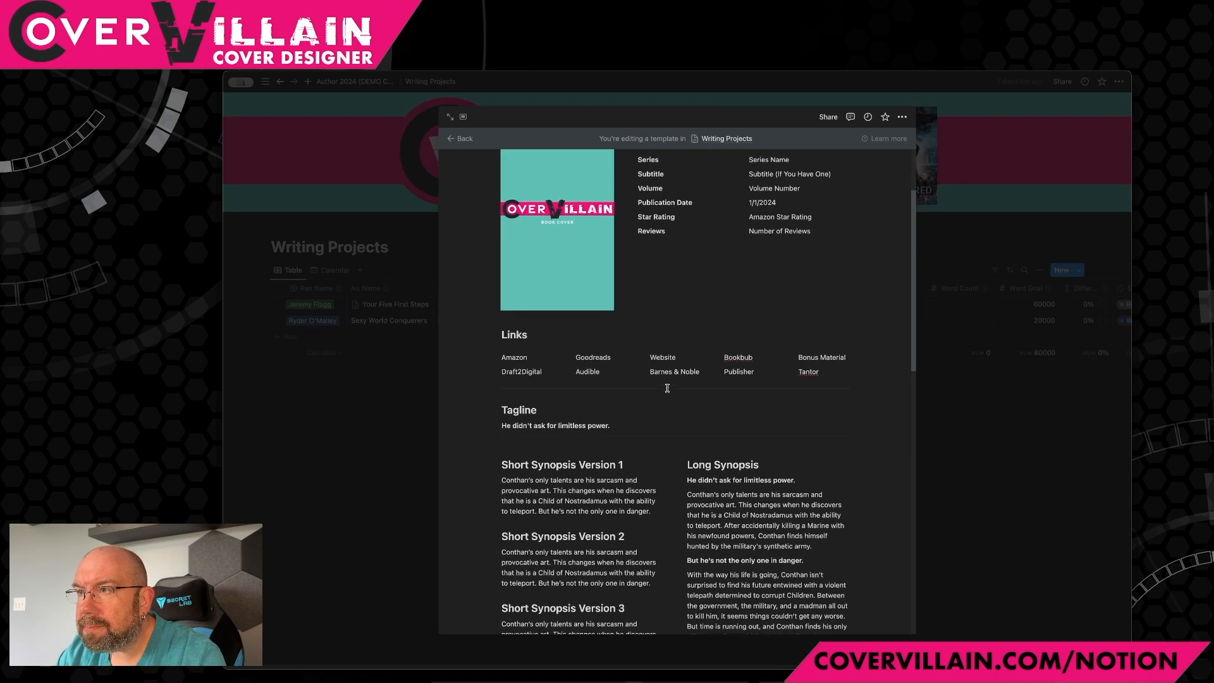
- Delete the Links section with all its link entries from the template, and undo that deletion
{"action": "scroll", "coordinate": [668, 388], "scroll_direction": "up", "scroll_amount": 4}
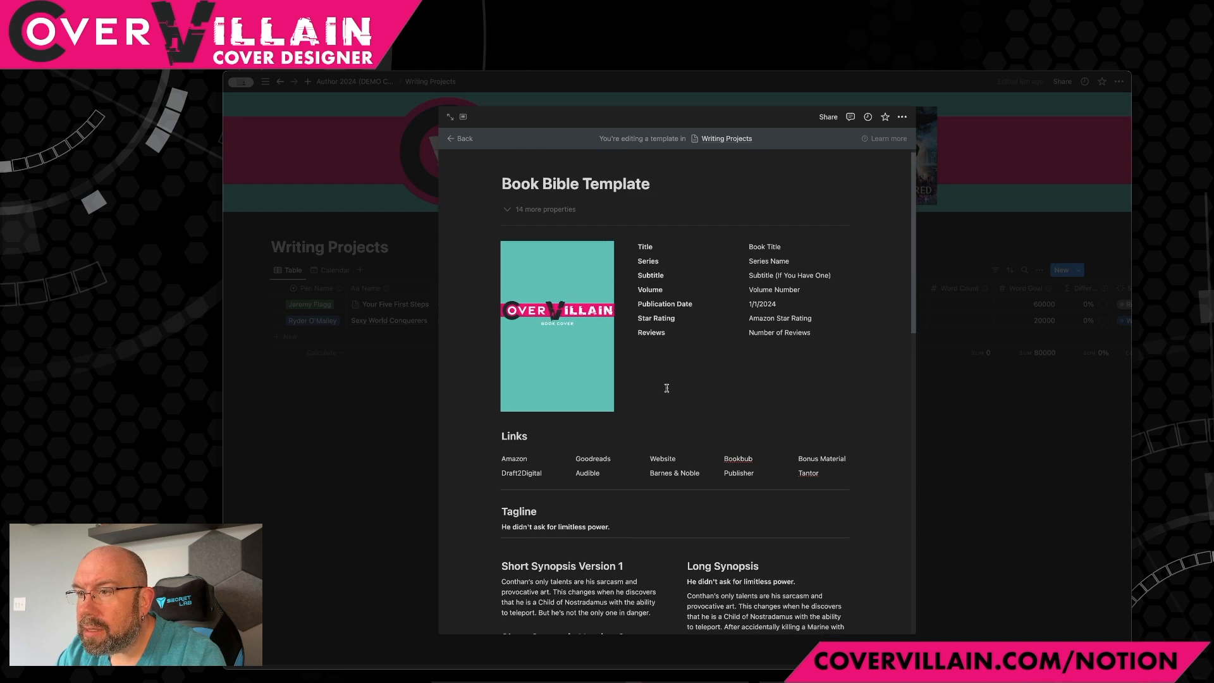
{"action": "scroll", "coordinate": [667, 388], "scroll_direction": "down", "scroll_amount": 5}
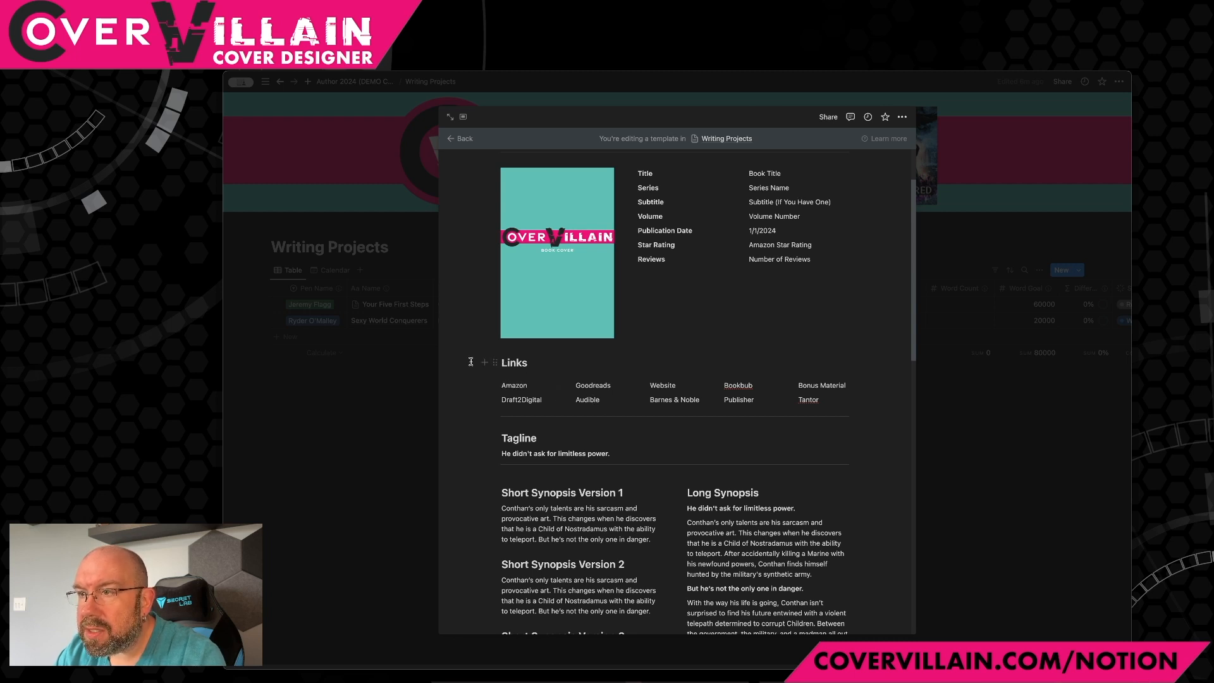
{"action": "left_click_drag", "start_coordinate": [471, 361], "coordinate": [801, 419]}
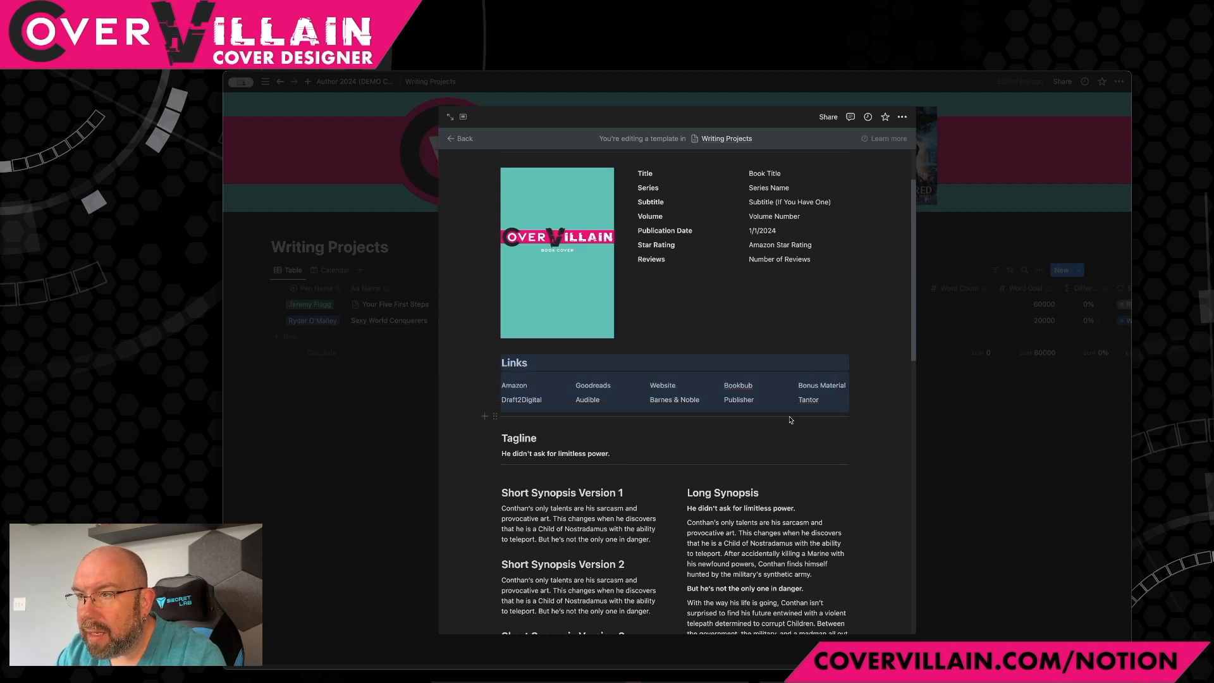
{"action": "key", "text": "BackSpace"}
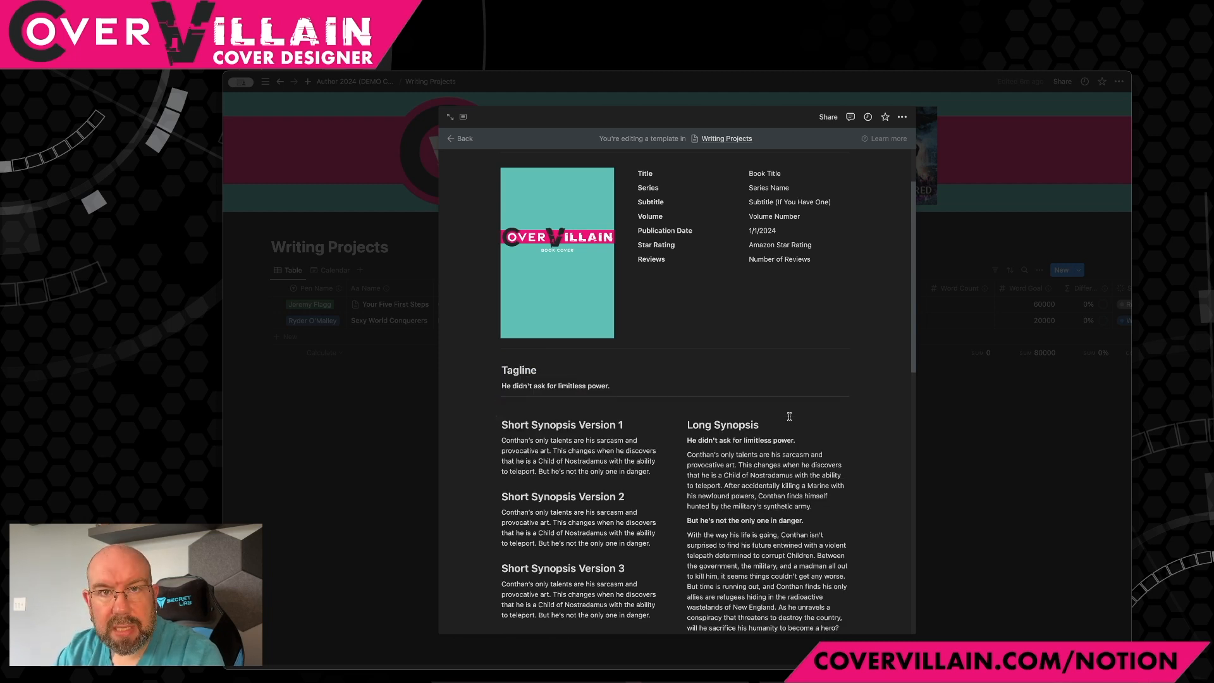
{"action": "key", "text": "ctrl+z"}
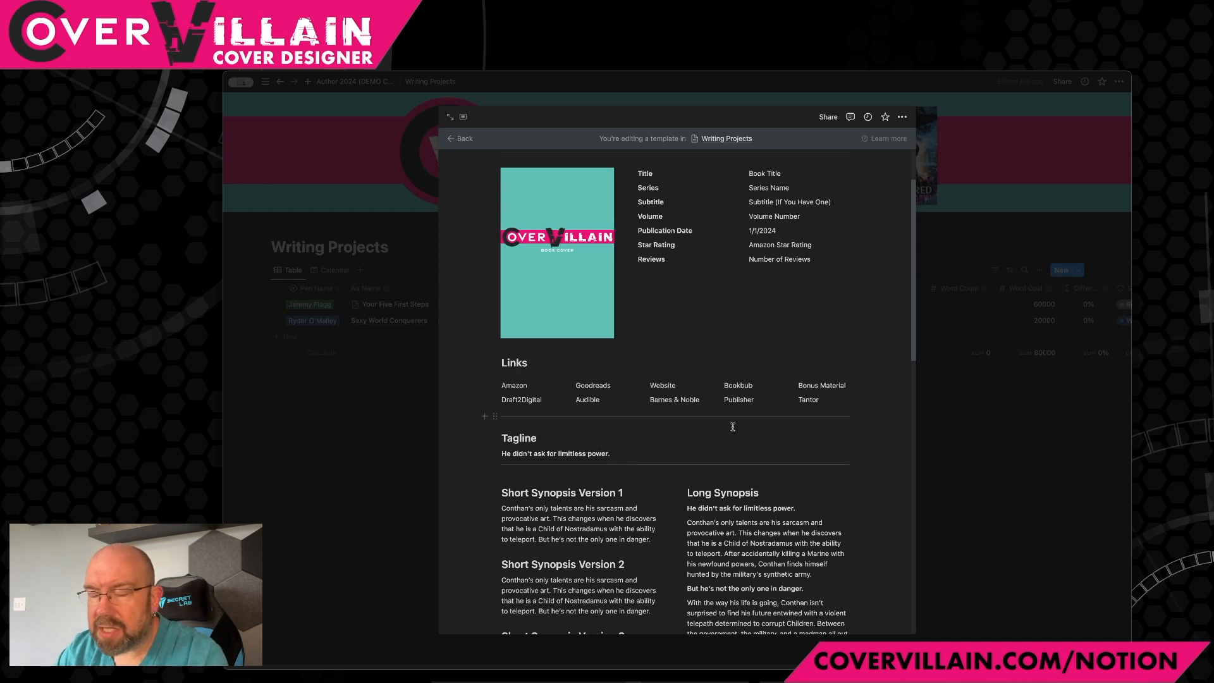
- Rename the Book Quotes heading at the end of the template as Reader Quotes
{"action": "scroll", "coordinate": [695, 437], "scroll_direction": "down", "scroll_amount": 5}
{"action": "scroll", "coordinate": [652, 446], "scroll_direction": "down", "scroll_amount": 7}
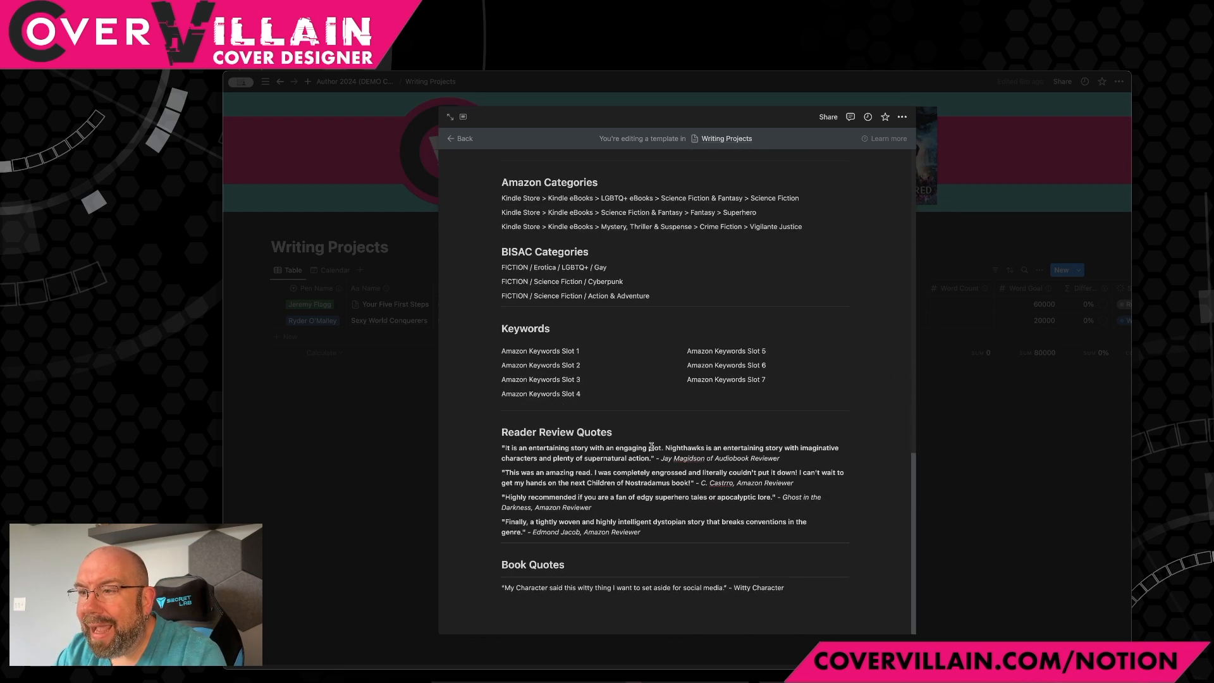
{"action": "left_click", "coordinate": [735, 605]}
{"action": "double_click", "coordinate": [521, 564]}
{"action": "type", "text": "Reader"}
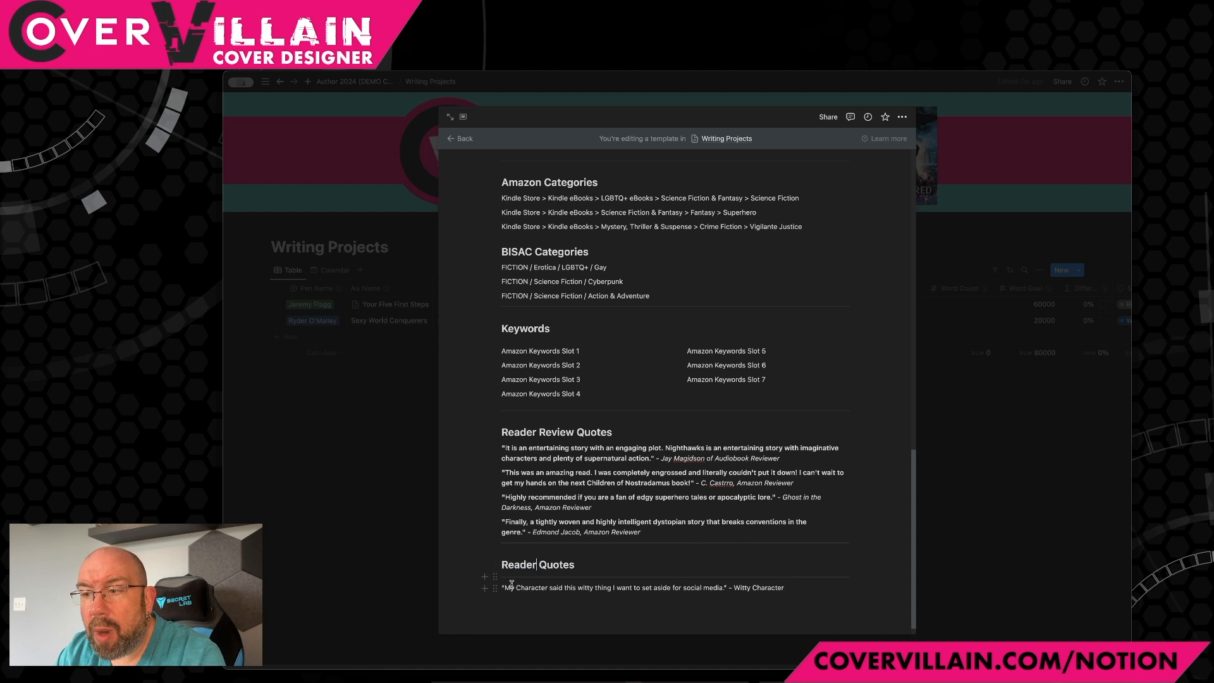
- Duplicate the Reader Quotes heading and its divider, and place both copies below the sample character quote, divider first
{"action": "scroll", "coordinate": [512, 584], "scroll_direction": "down", "scroll_amount": 1}
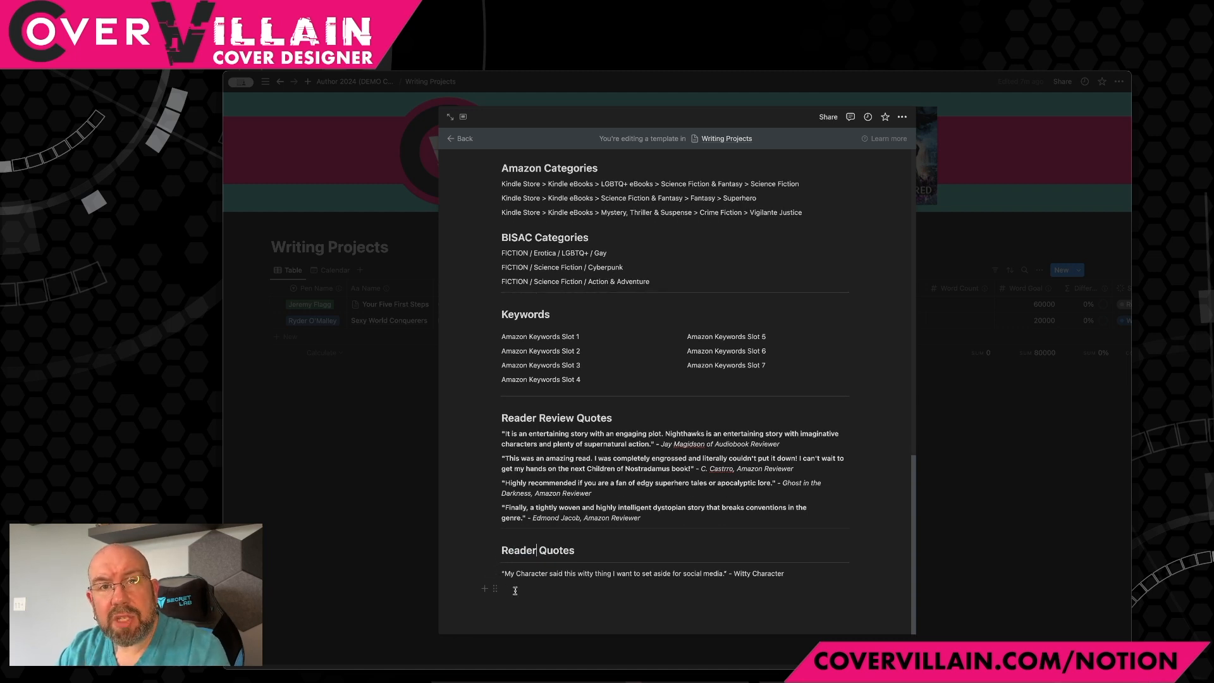
{"action": "left_click", "coordinate": [496, 551]}
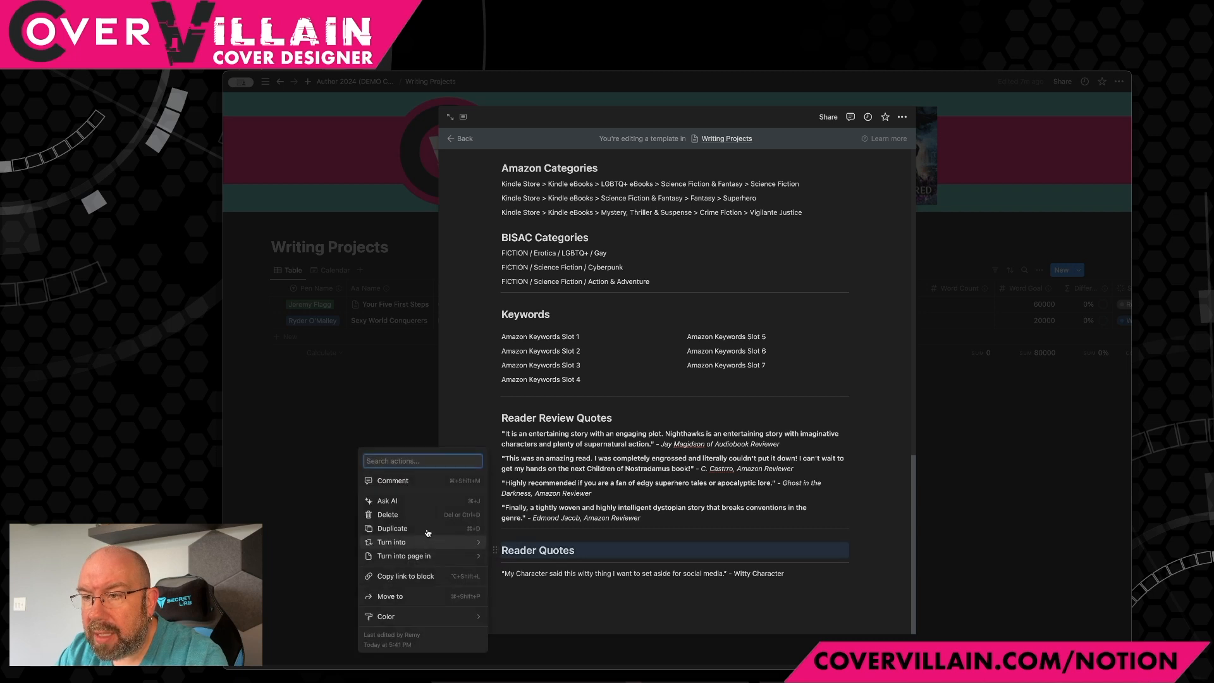
{"action": "left_click", "coordinate": [402, 527]}
{"action": "left_click_drag", "start_coordinate": [495, 578], "coordinate": [553, 591]}
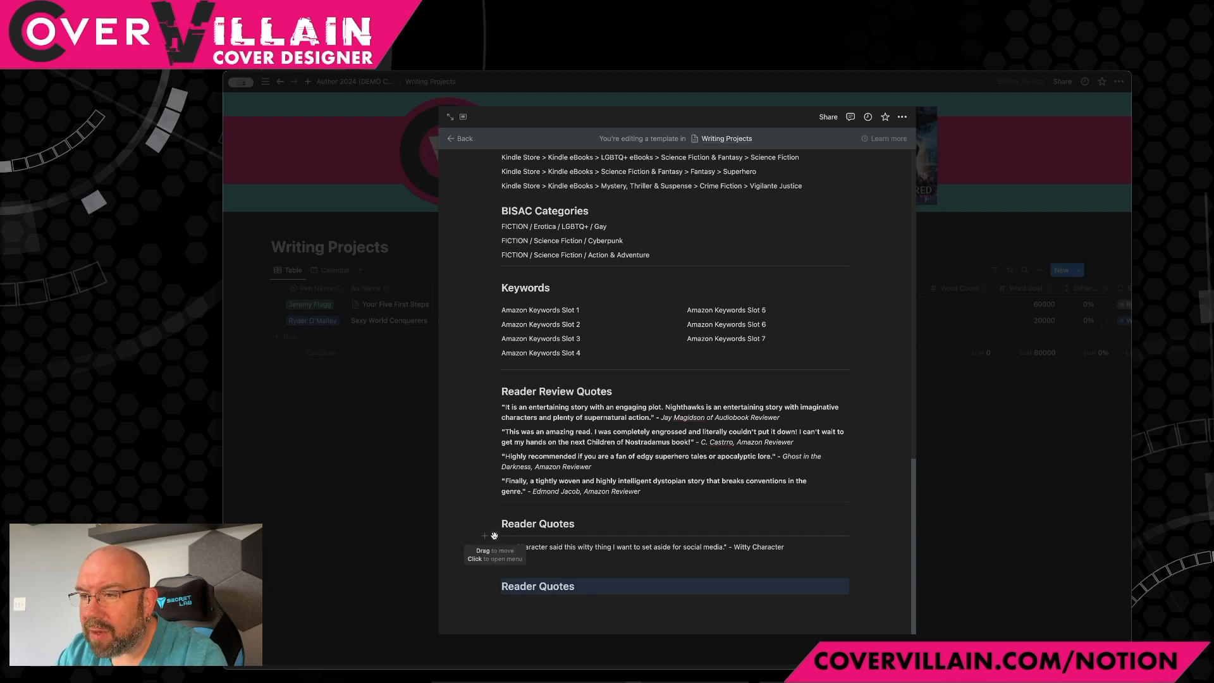
{"action": "left_click", "coordinate": [496, 538]}
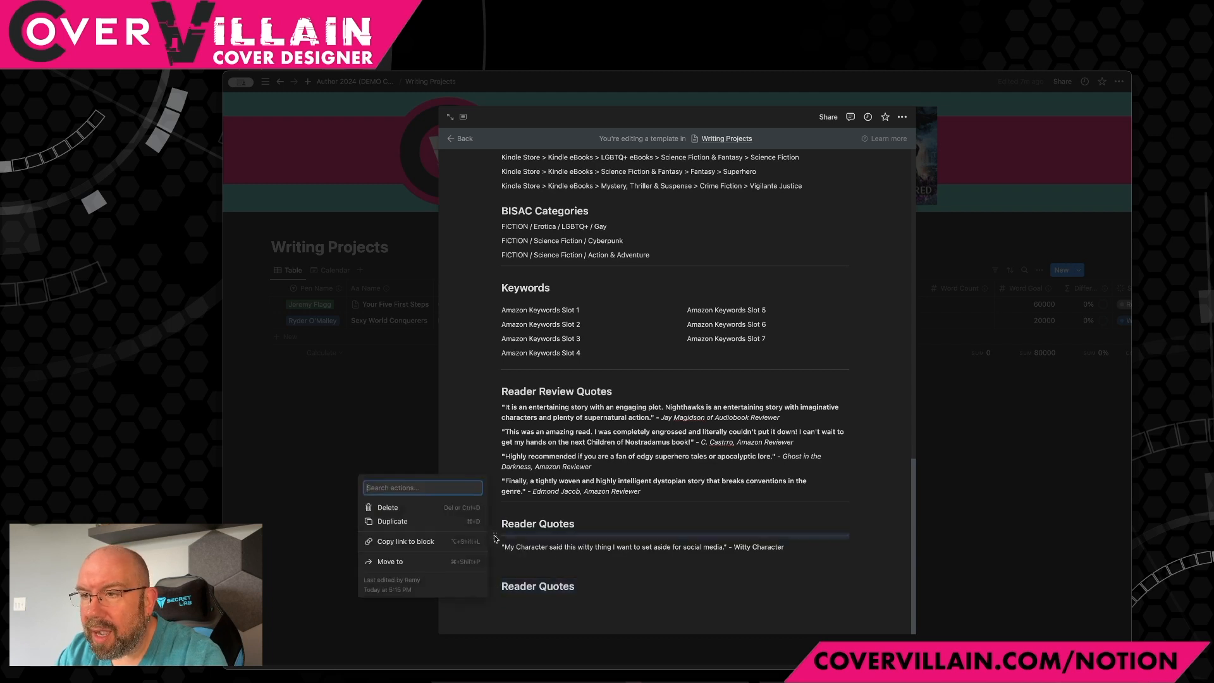
{"action": "left_click", "coordinate": [434, 522]}
{"action": "left_click_drag", "start_coordinate": [494, 542], "coordinate": [494, 570]}
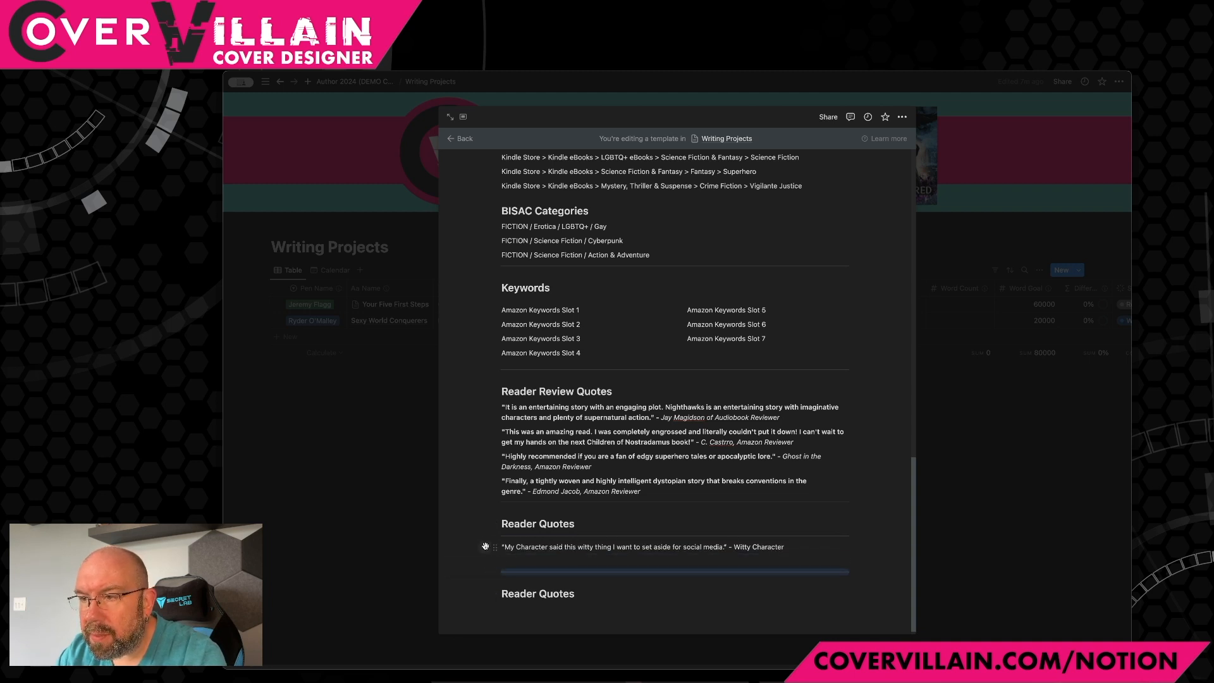
- Place a duplicate of the sample character quote under the second Reader Quotes heading, and rename that heading Editorial Quotes
{"action": "left_click", "coordinate": [494, 546]}
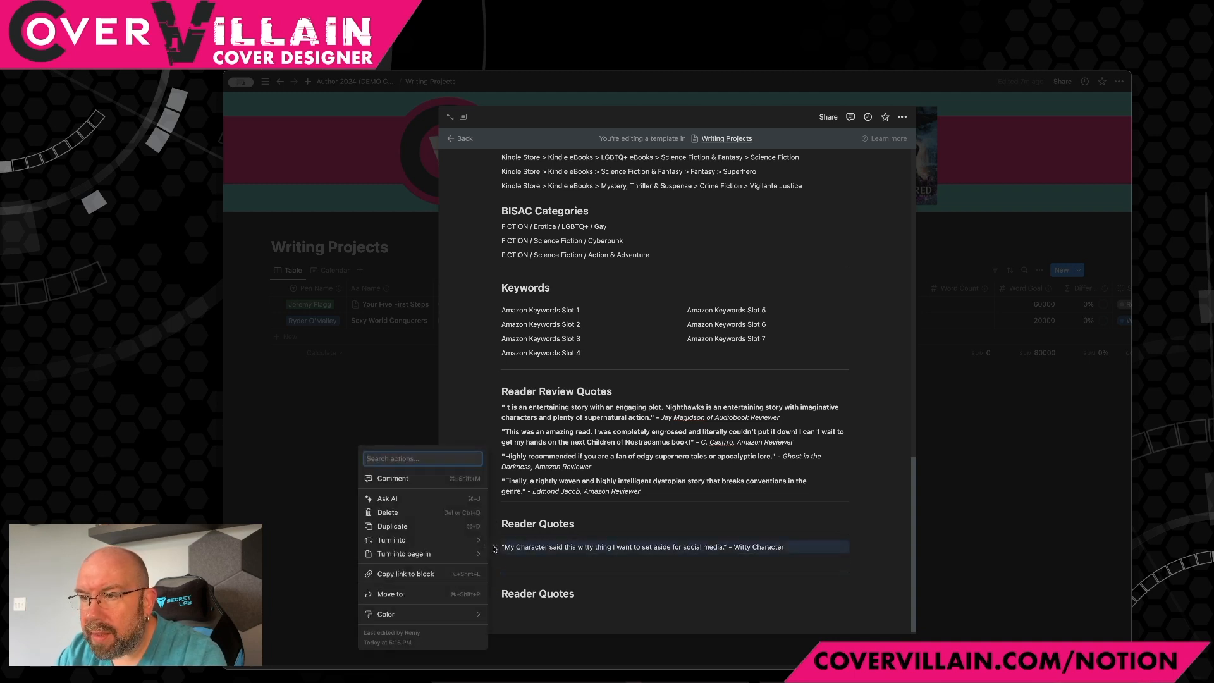
{"action": "left_click", "coordinate": [437, 526]}
{"action": "left_click_drag", "start_coordinate": [494, 562], "coordinate": [503, 608]}
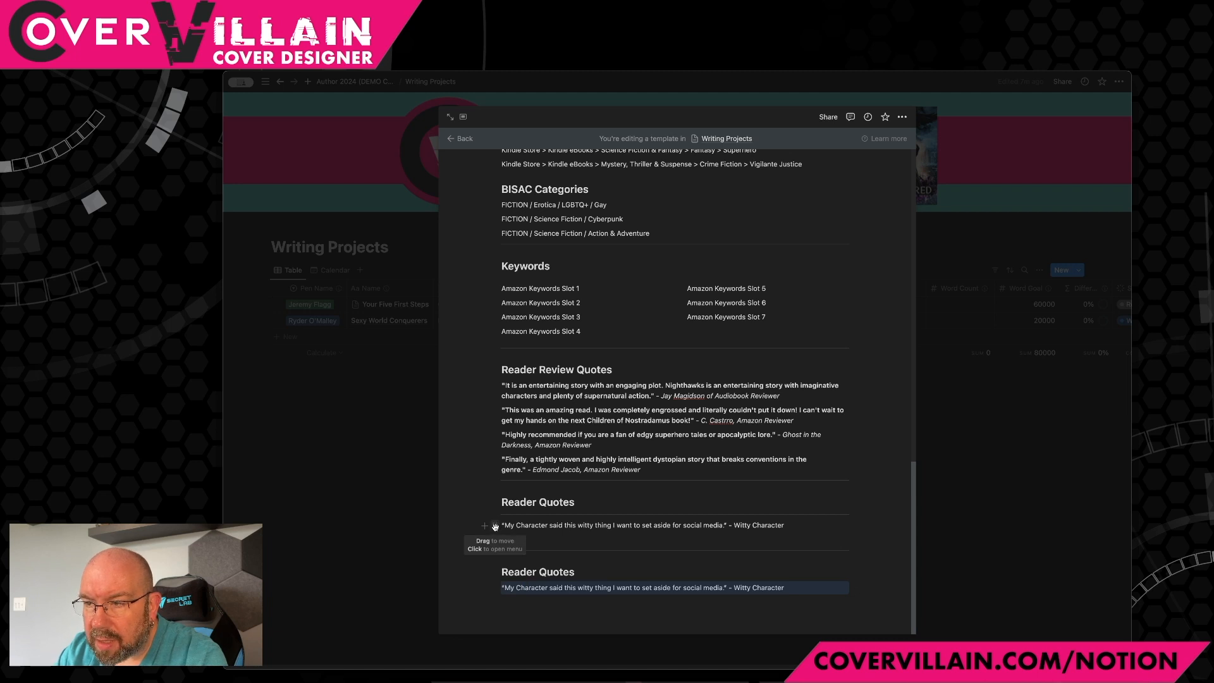
{"action": "mouse_move", "coordinate": [495, 526]}
{"action": "left_mouse_down"}
{"action": "mouse_move", "coordinate": [496, 536]}
{"action": "mouse_move", "coordinate": [494, 526]}
{"action": "left_mouse_up"}
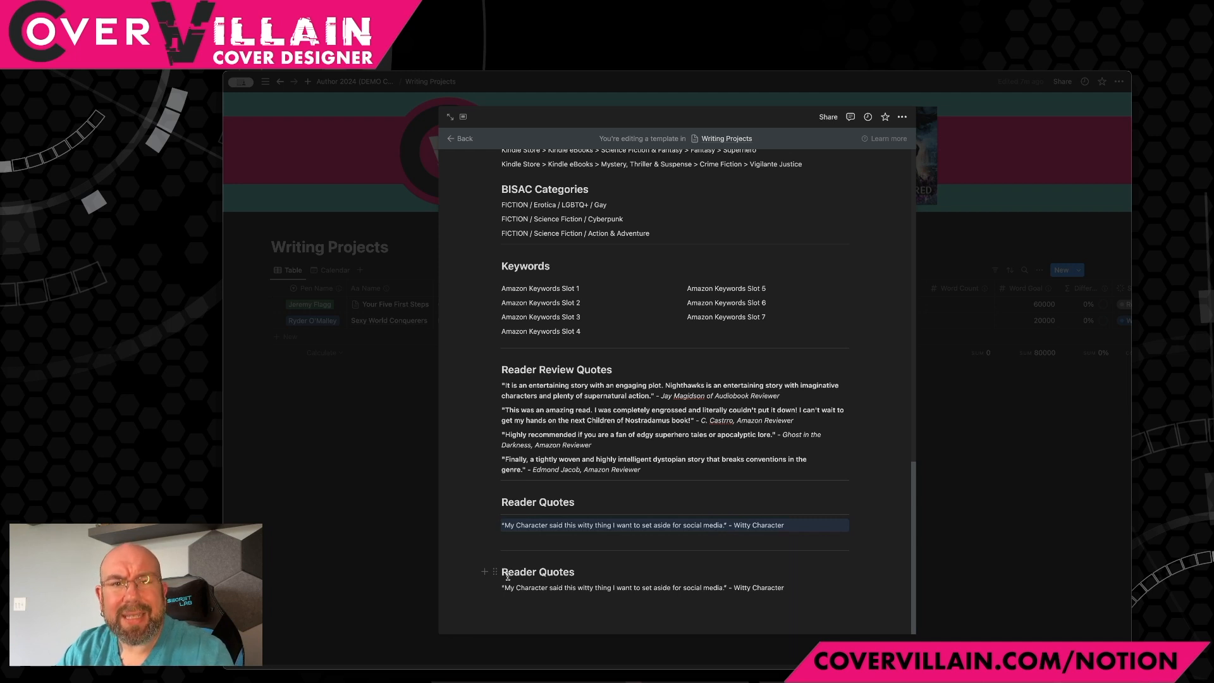
{"action": "double_click", "coordinate": [508, 572]}
{"action": "type", "text": "Editorial"}
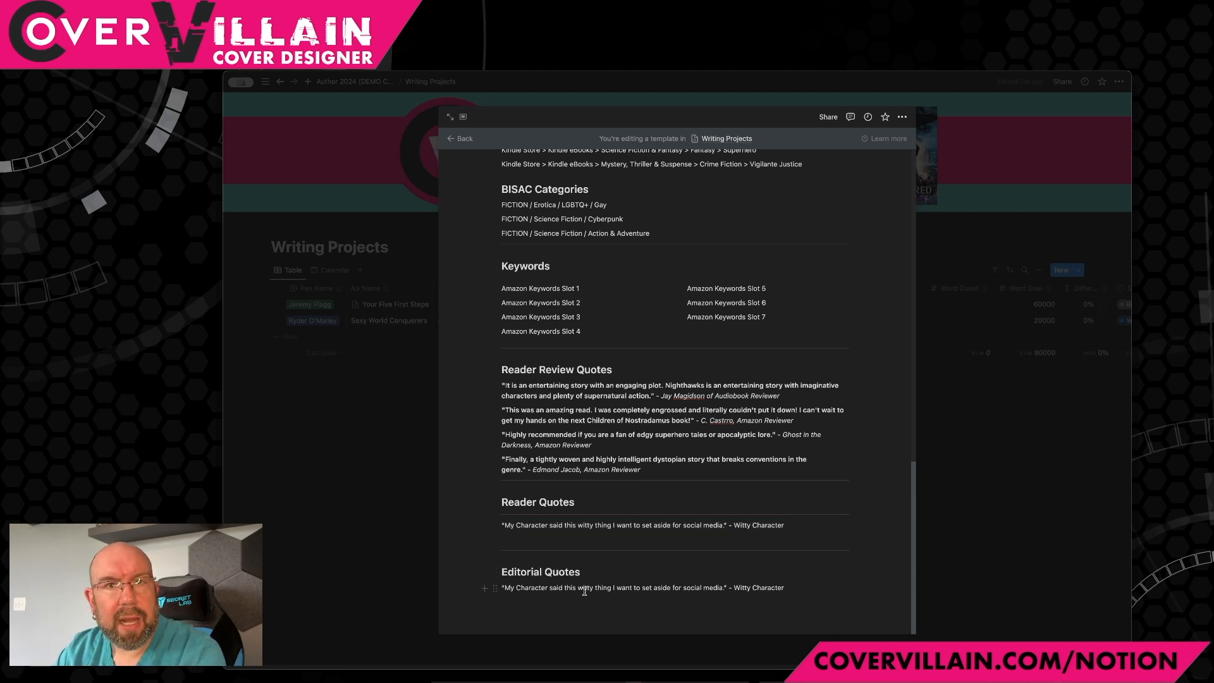
- Narrow the label column of the book details beside the cover so the values sit closer to their labels
{"action": "scroll", "coordinate": [623, 539], "scroll_direction": "up", "scroll_amount": 10}
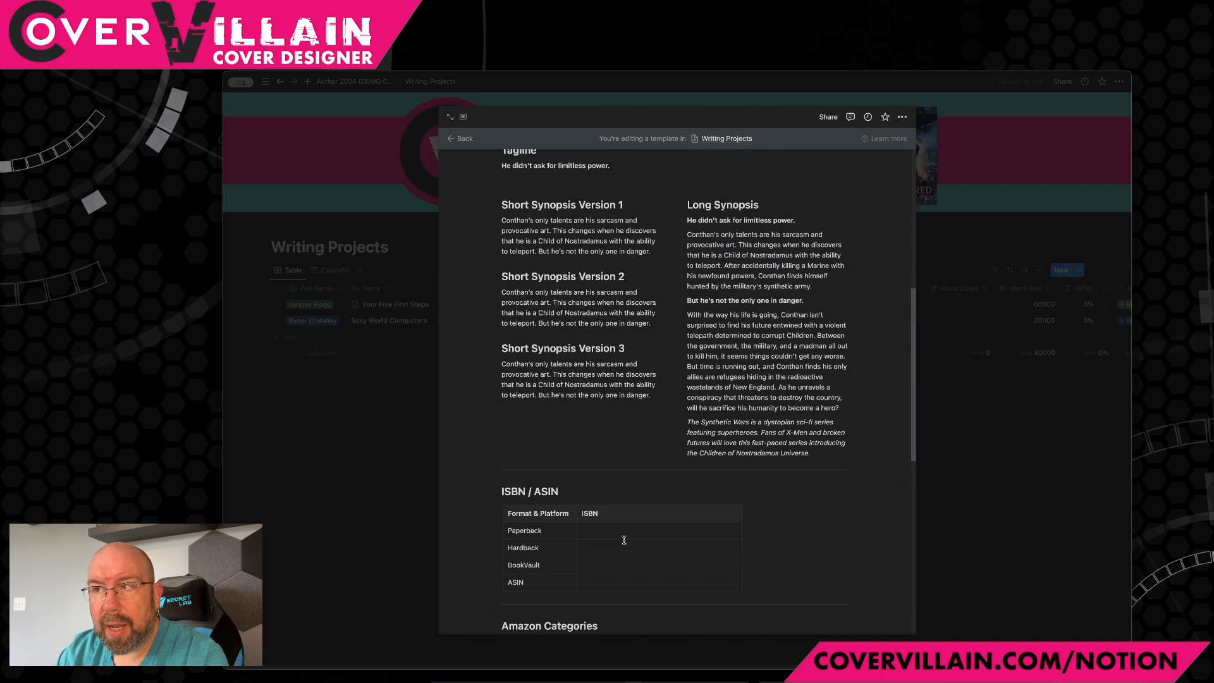
{"action": "scroll", "coordinate": [624, 539], "scroll_direction": "up", "scroll_amount": 4}
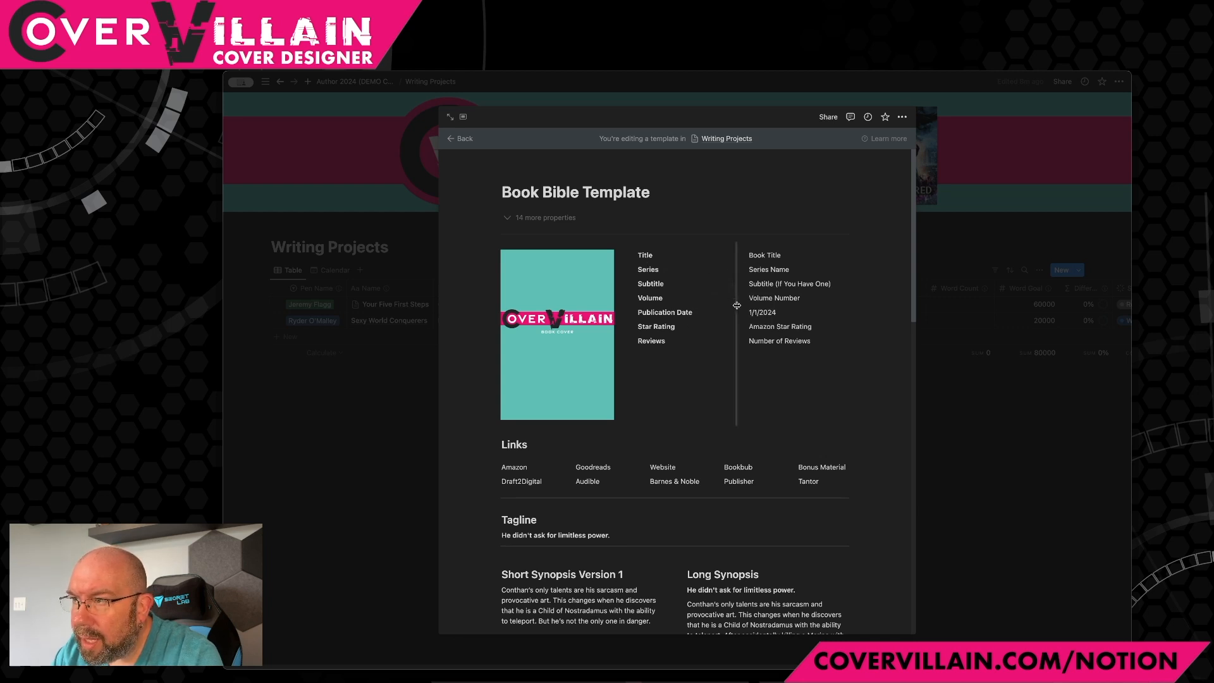
{"action": "left_click_drag", "start_coordinate": [737, 305], "coordinate": [706, 303]}
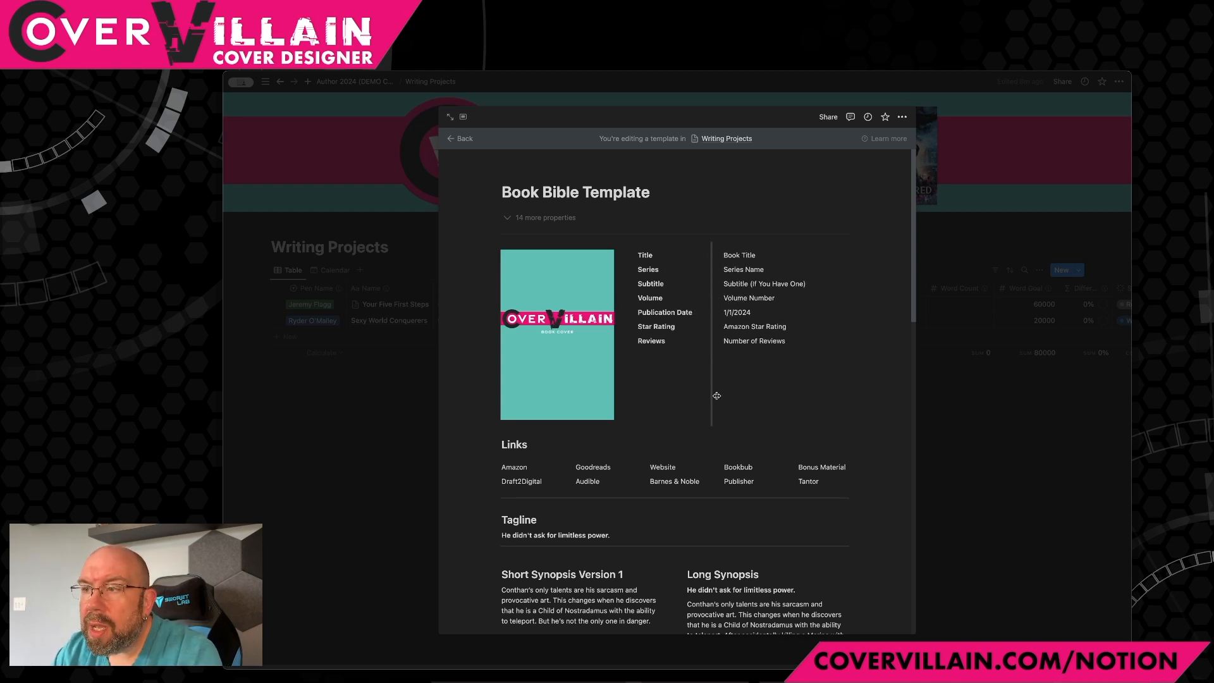
{"action": "scroll", "coordinate": [714, 393], "scroll_direction": "down", "scroll_amount": 3}
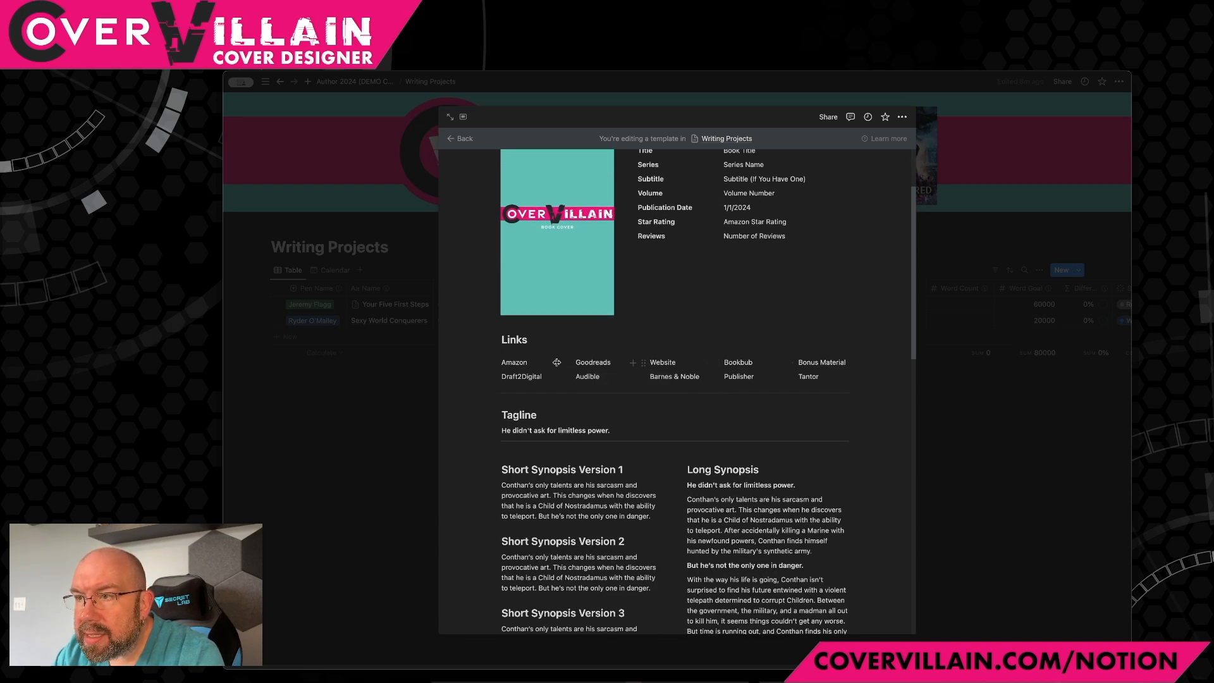
{"action": "scroll", "coordinate": [664, 338], "scroll_direction": "up", "scroll_amount": 3}
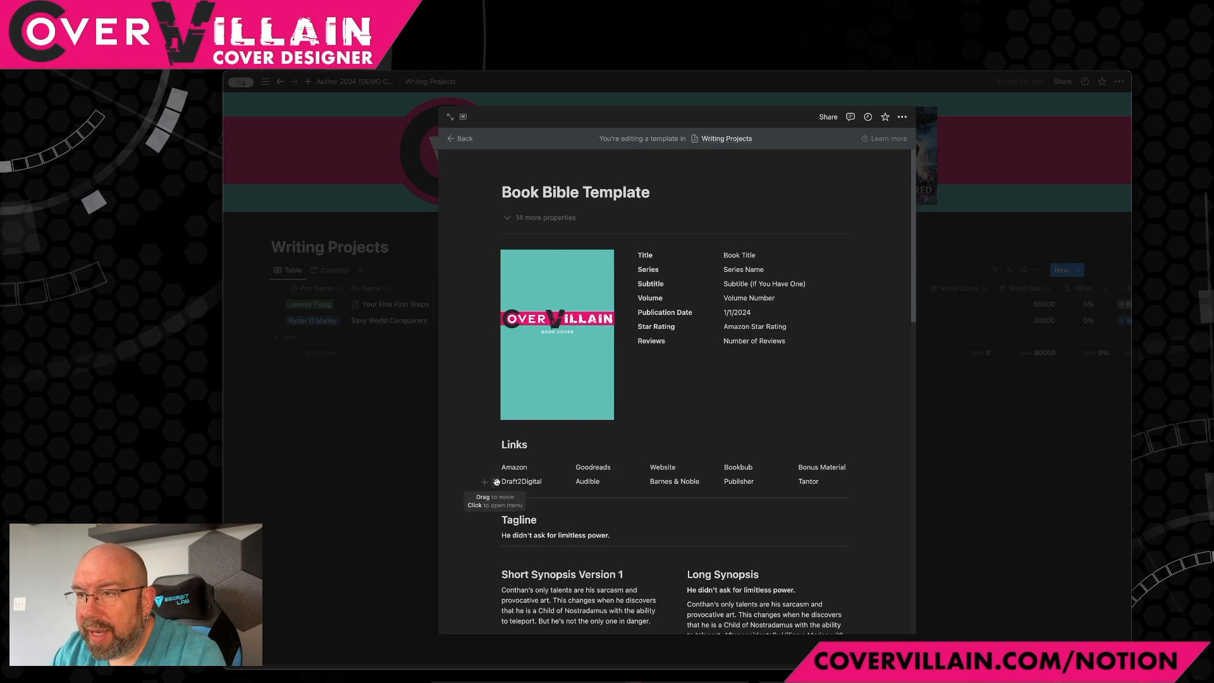
{"action": "left_click", "coordinate": [495, 444]}
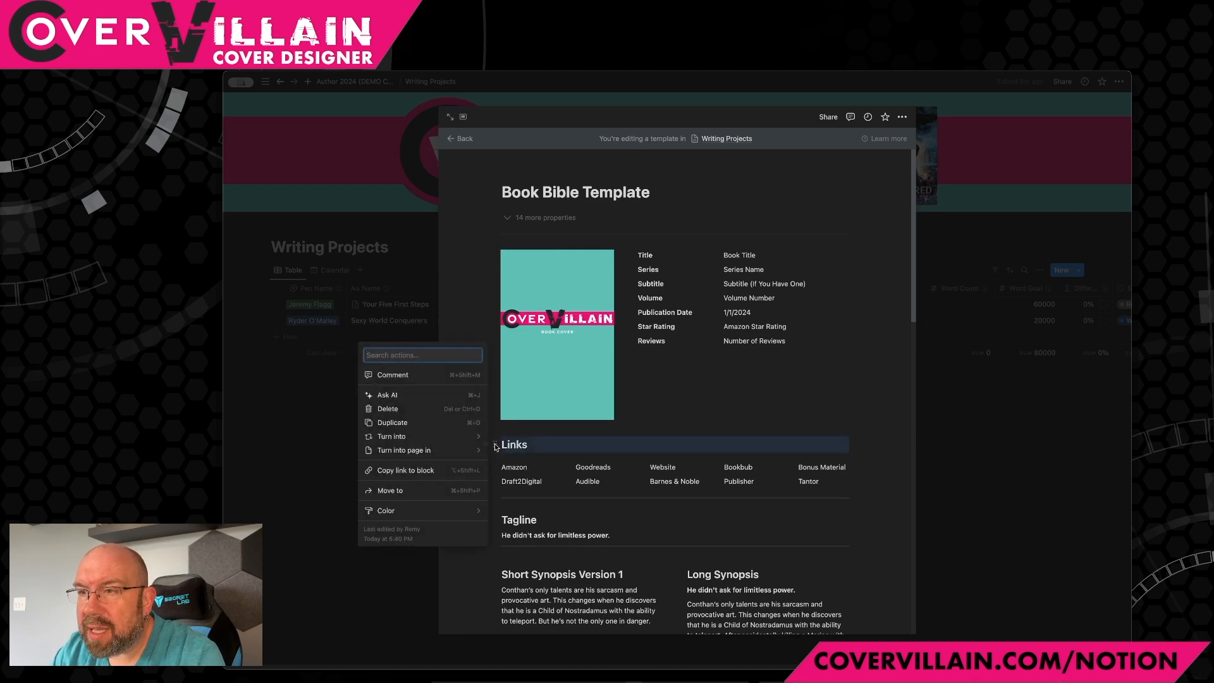
{"action": "key", "text": "Escape"}
- Add a new line with a slash under the tagline text and browse the insertable blocks as far as the column layouts
{"action": "scroll", "coordinate": [537, 471], "scroll_direction": "down", "scroll_amount": 3}
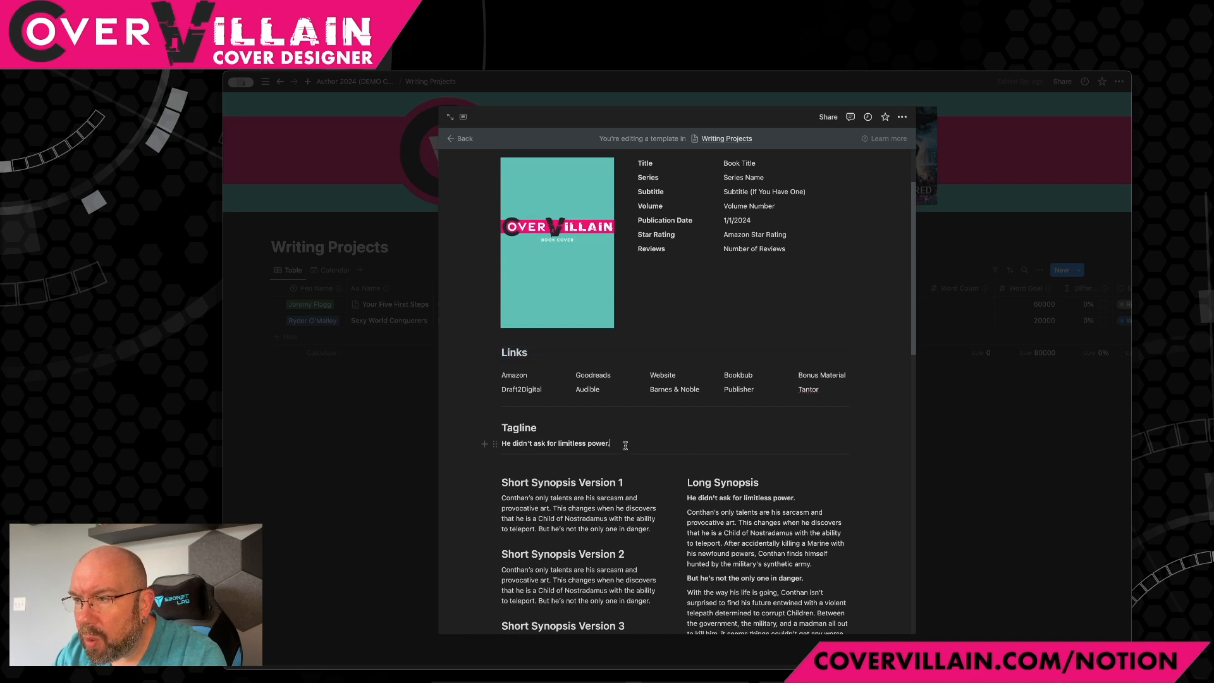
{"action": "key", "text": "Return"}
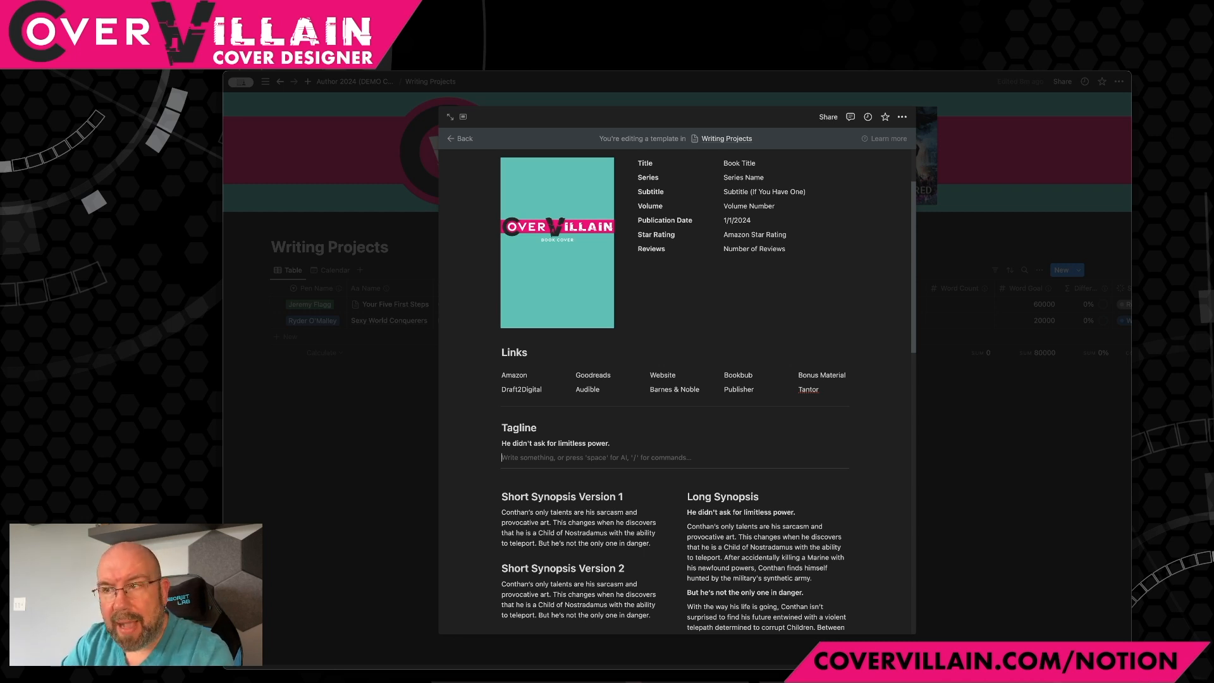
{"action": "type", "text": "/"}
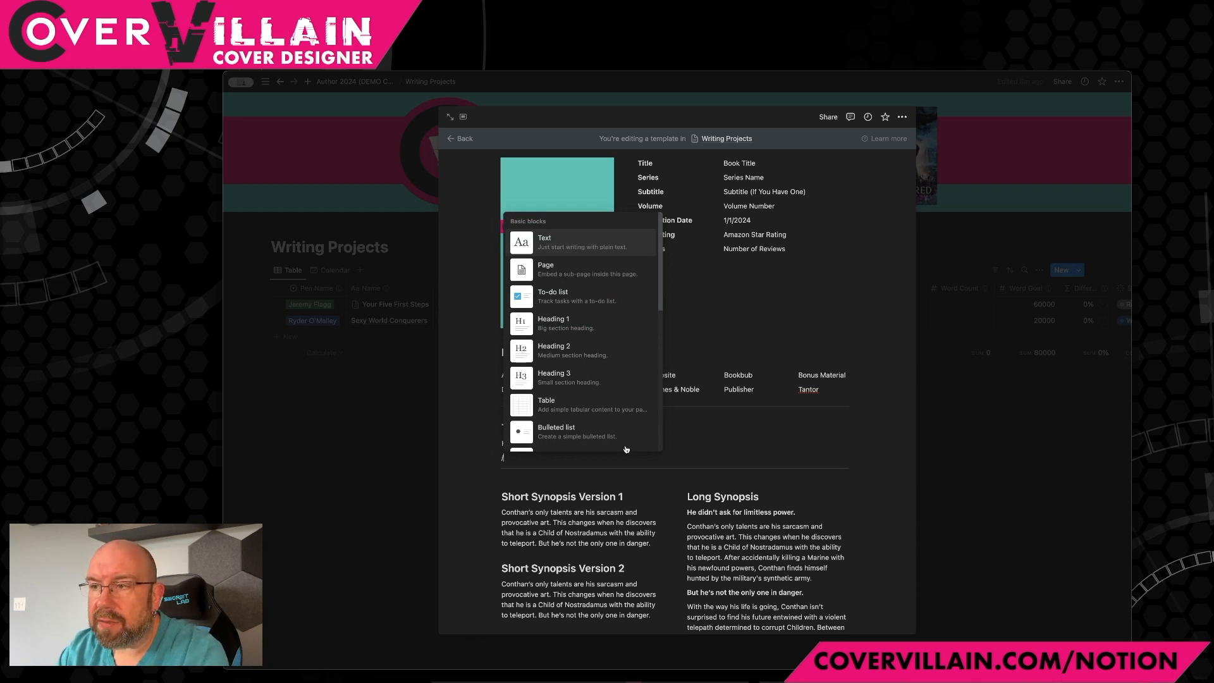
{"action": "scroll", "coordinate": [607, 404], "scroll_direction": "down", "scroll_amount": 10}
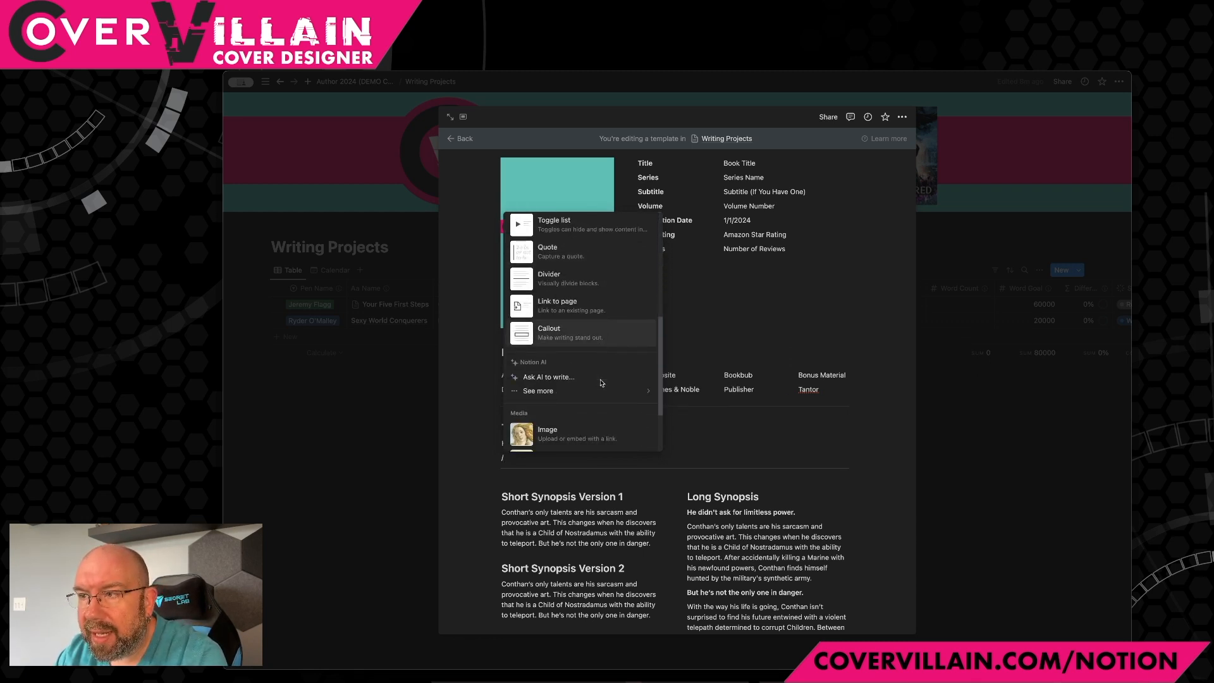
{"action": "scroll", "coordinate": [600, 384], "scroll_direction": "down", "scroll_amount": 10}
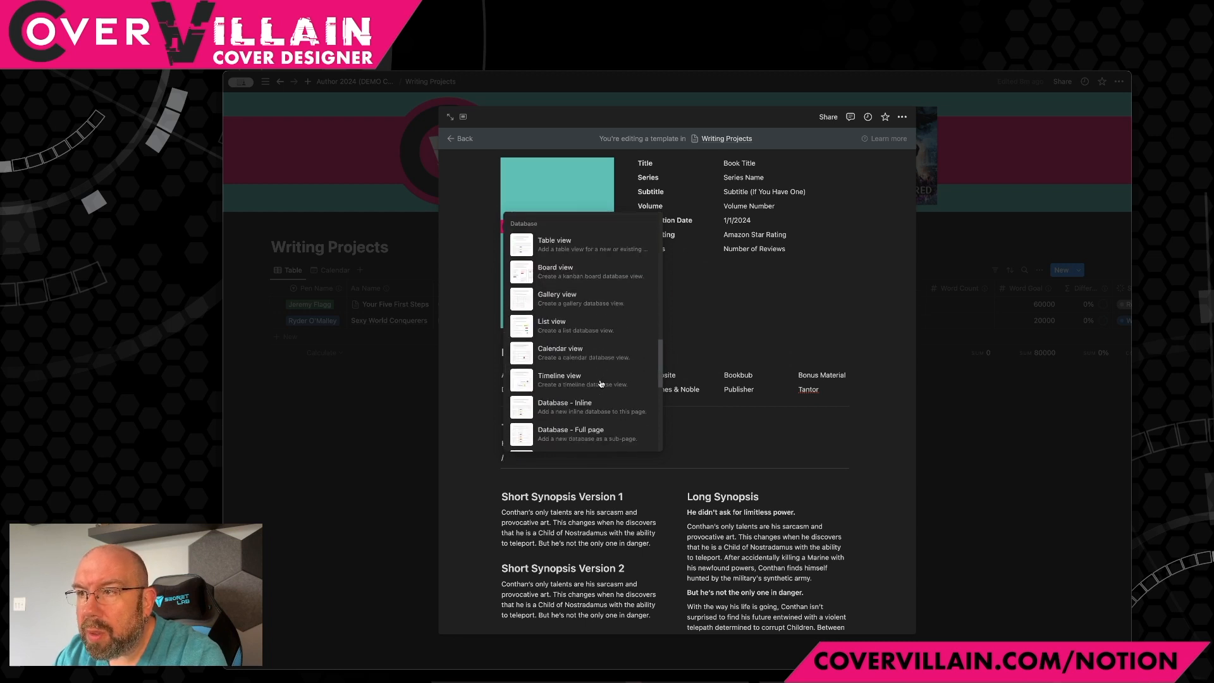
{"action": "scroll", "coordinate": [600, 383], "scroll_direction": "down", "scroll_amount": 8}
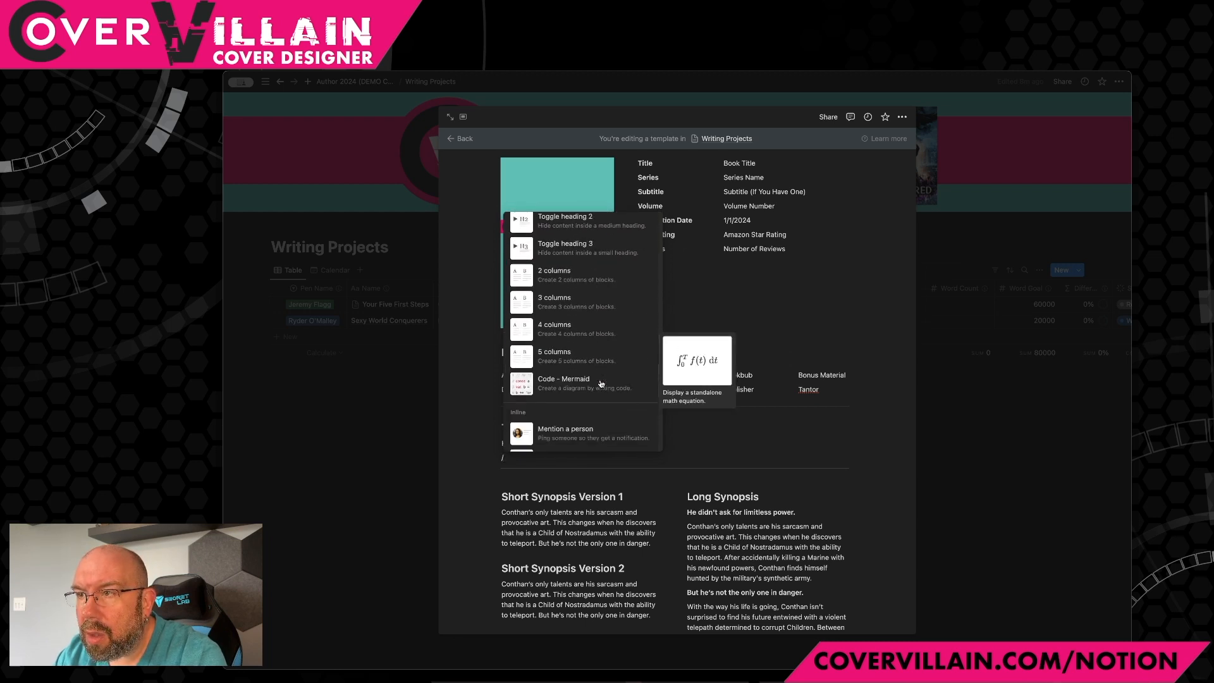
{"action": "scroll", "coordinate": [600, 384], "scroll_direction": "up", "scroll_amount": 1}
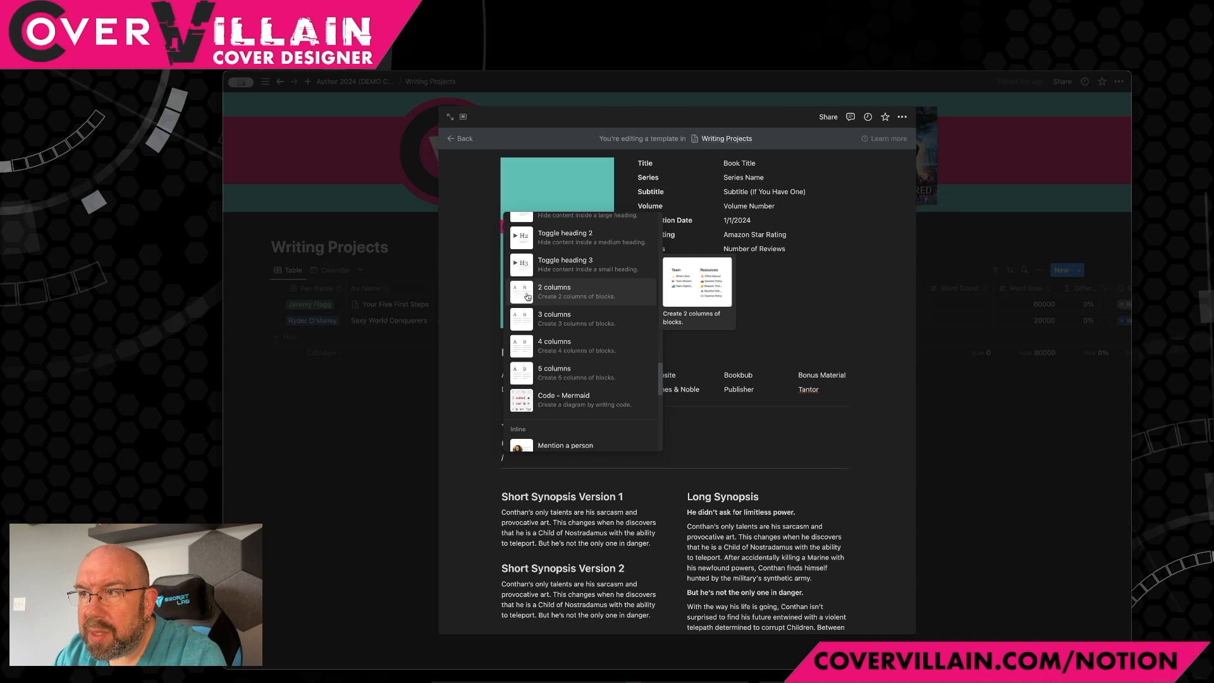
{"action": "scroll", "coordinate": [532, 296], "scroll_direction": "up", "scroll_amount": 3}
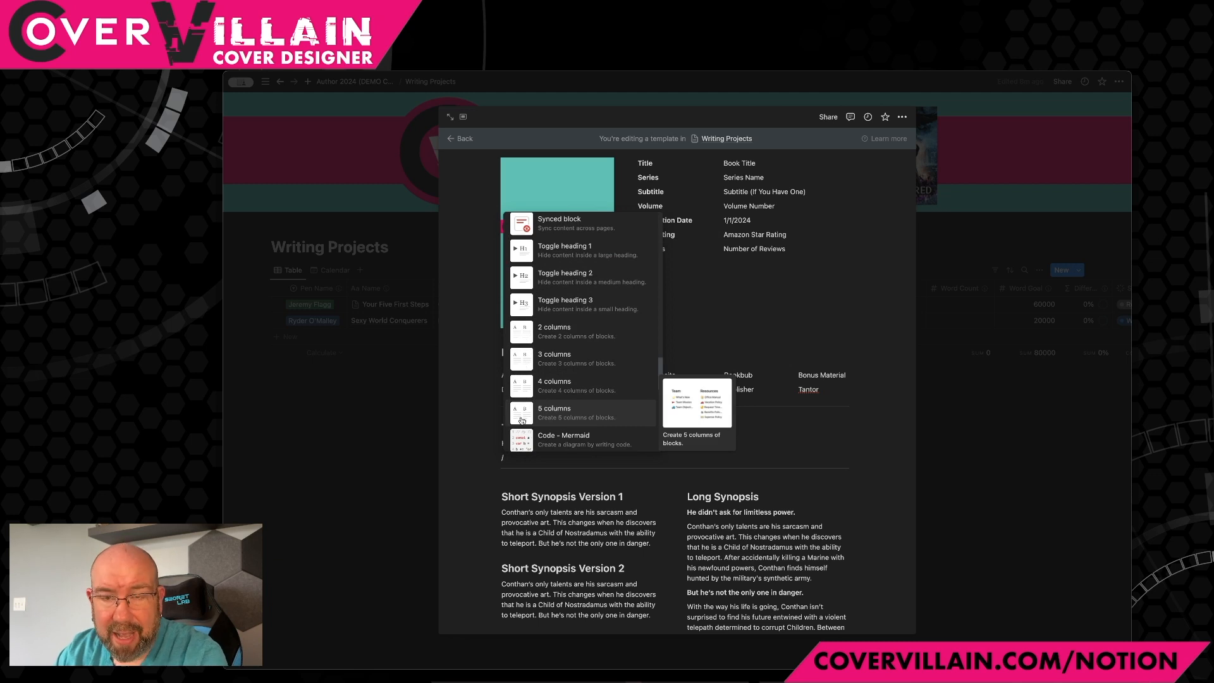
{"action": "key", "text": "Escape"}
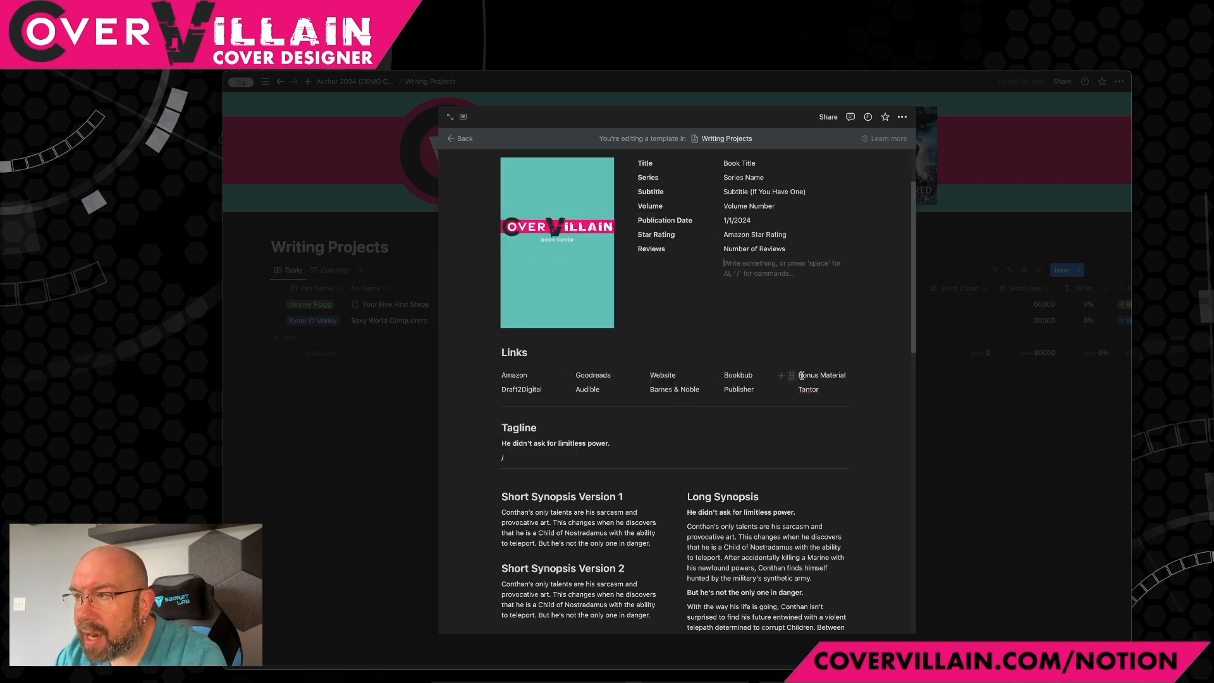
- Insert a three-column layout under the tagline and fill its columns with the filler text sdfsdf, sfdsfd and sdfsdf
{"action": "scroll", "coordinate": [550, 450], "scroll_direction": "down", "scroll_amount": 3}
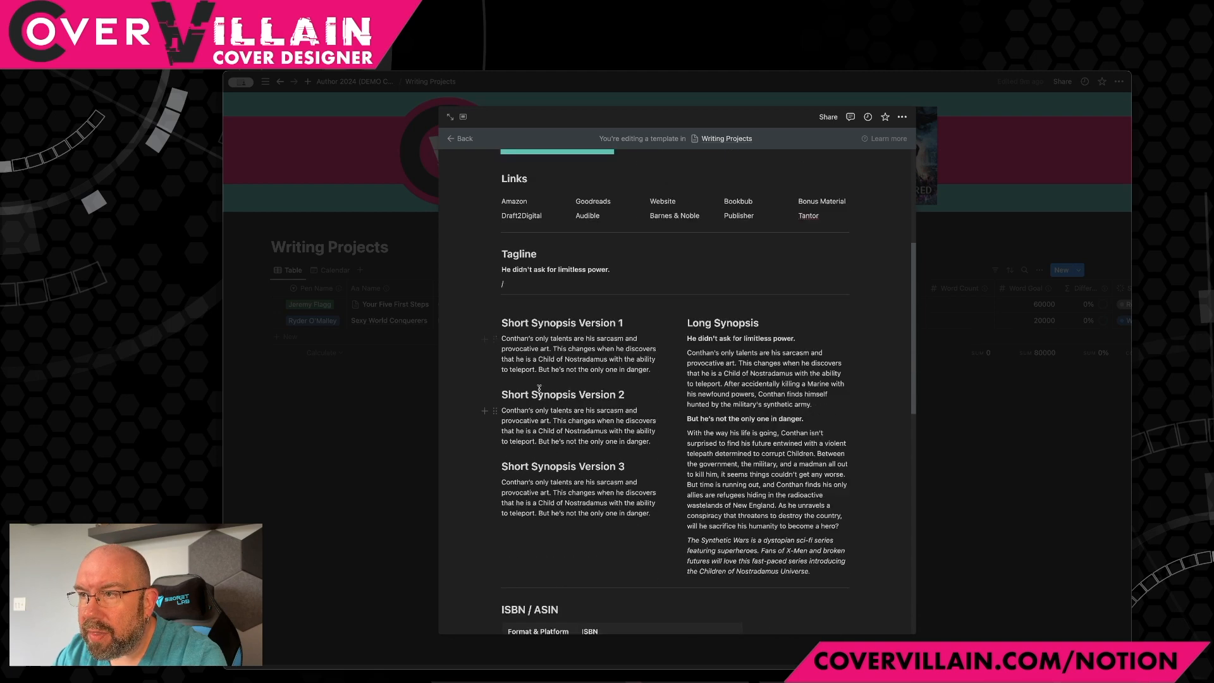
{"action": "scroll", "coordinate": [696, 387], "scroll_direction": "down", "scroll_amount": 3}
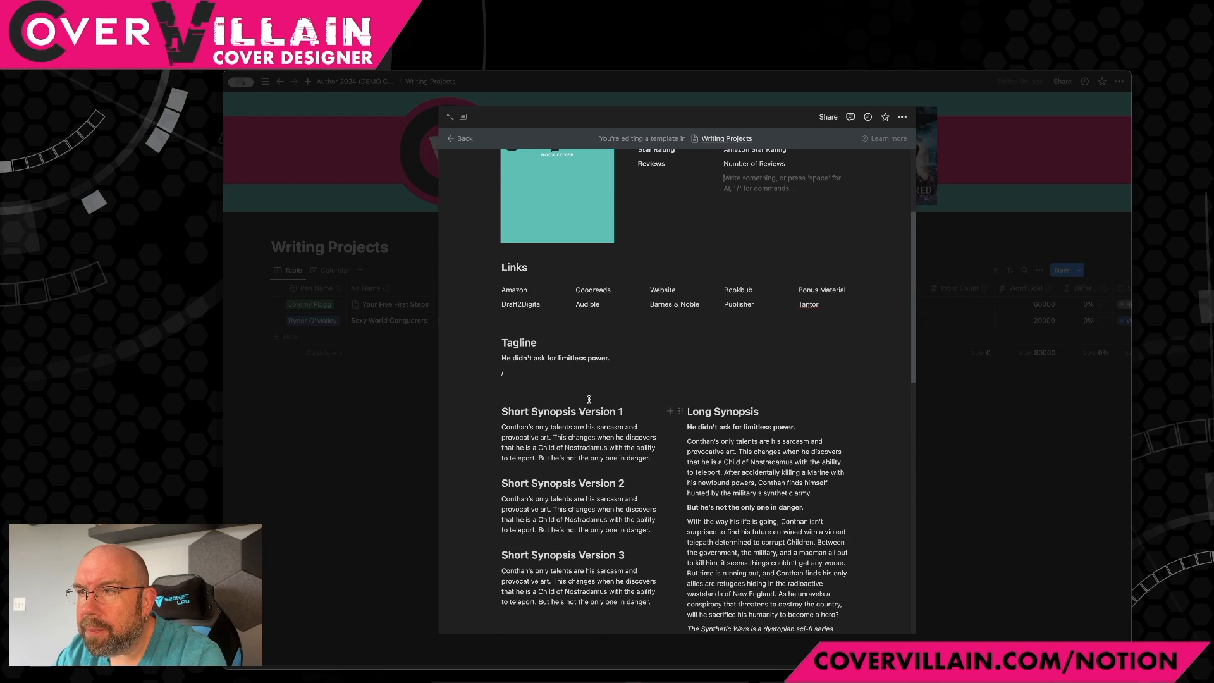
{"action": "left_click", "coordinate": [518, 372]}
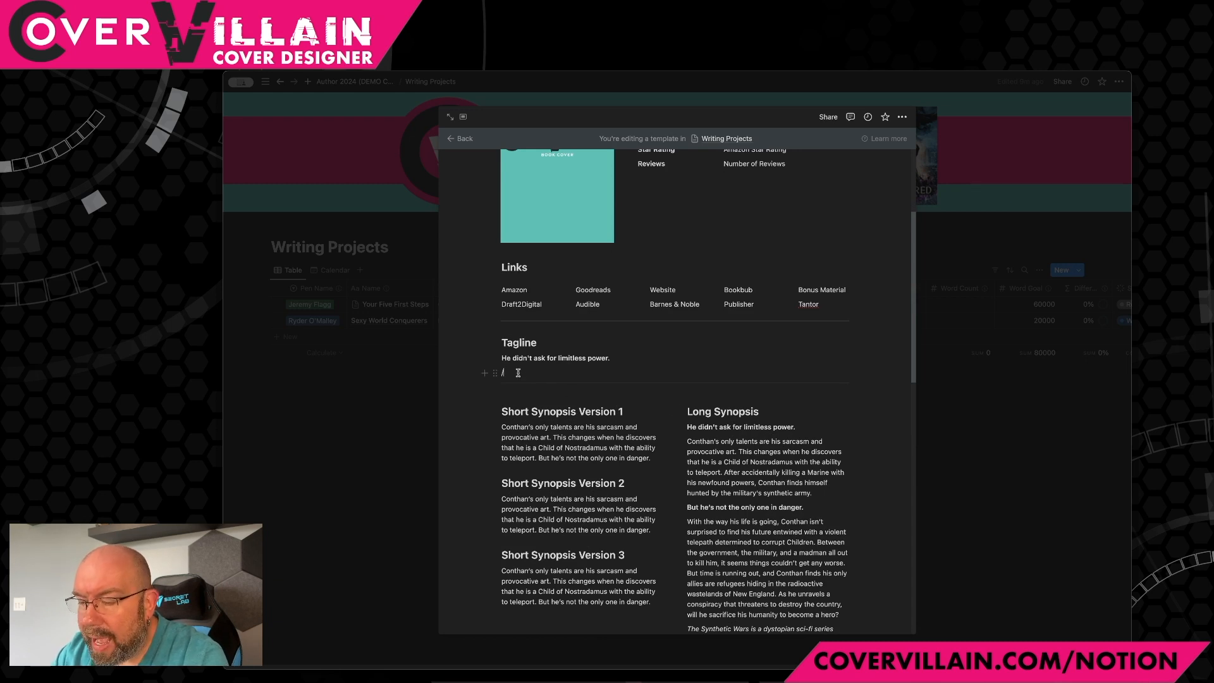
{"action": "type", "text": "3"}
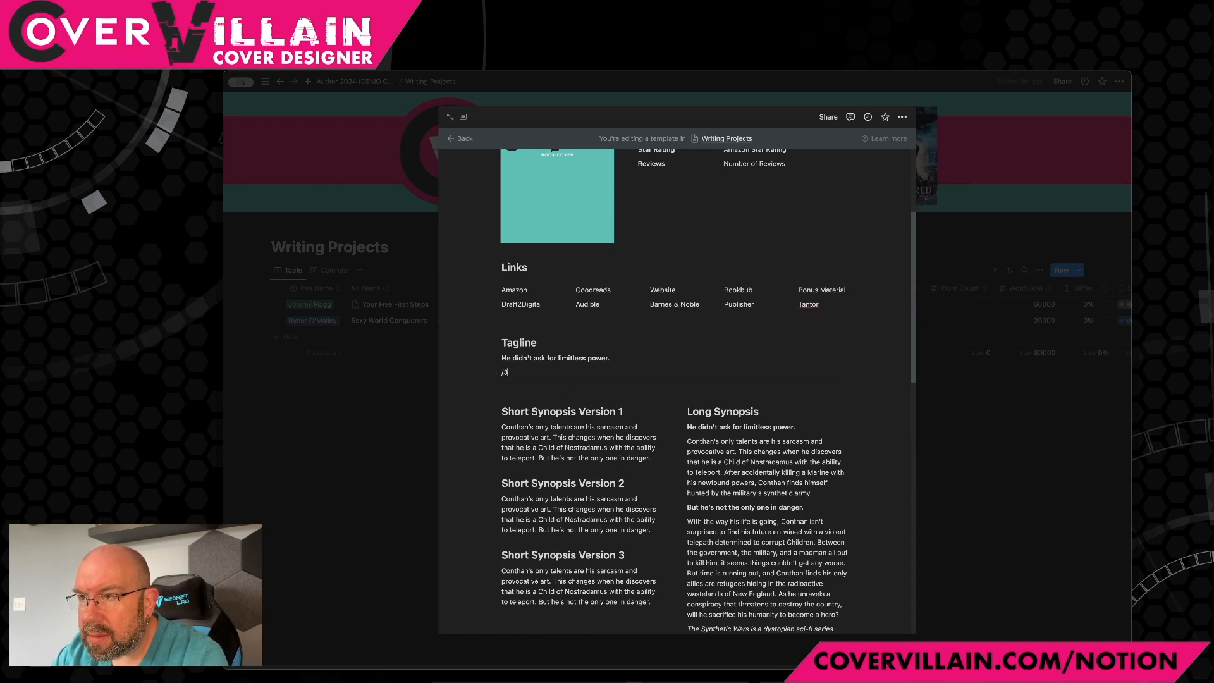
{"action": "type", "text": "3"}
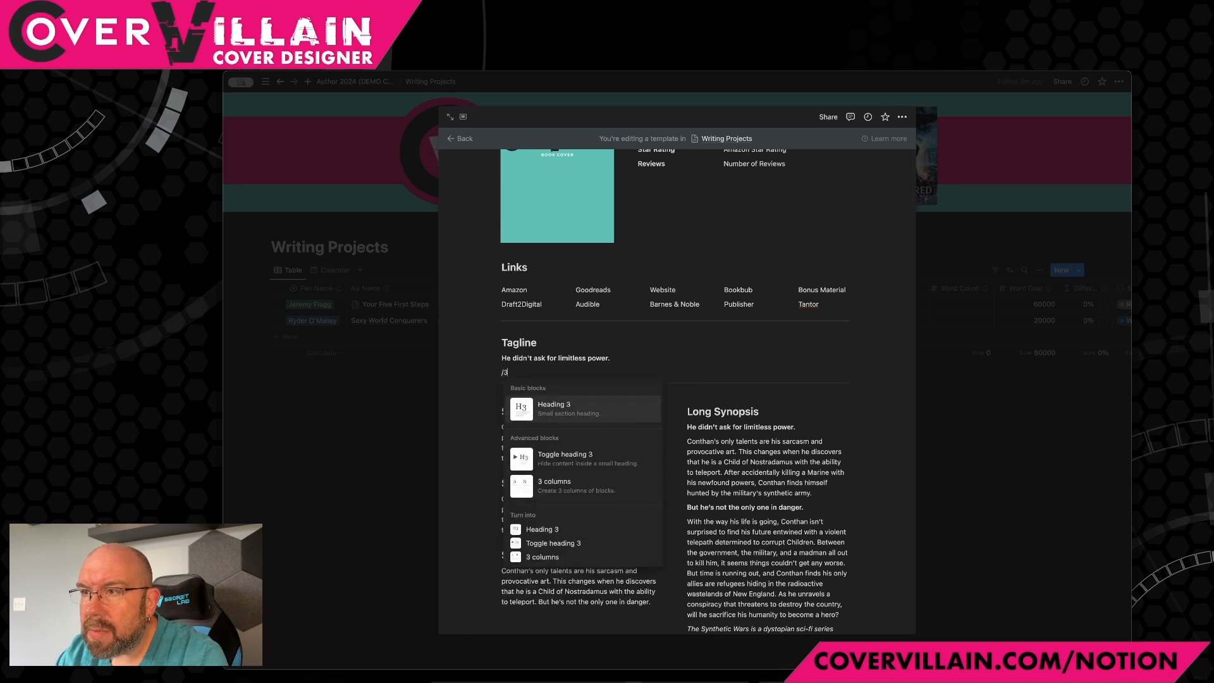
{"action": "left_click", "coordinate": [550, 490]}
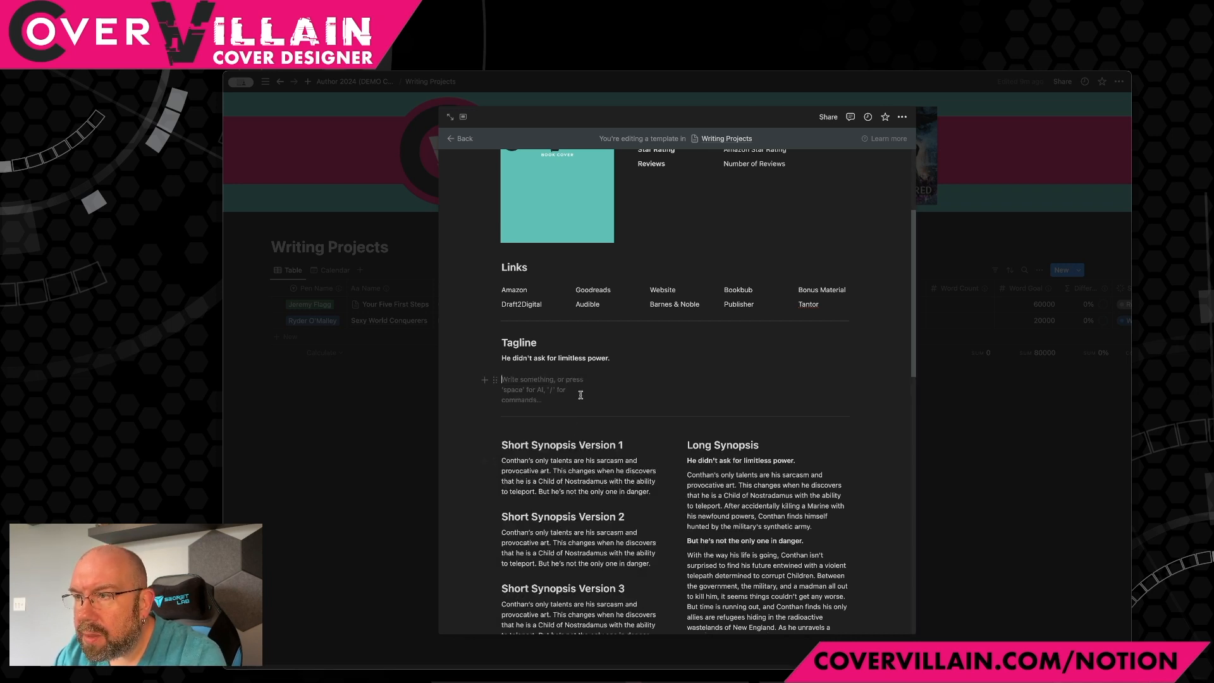
{"action": "type", "text": "sdfsdf"}
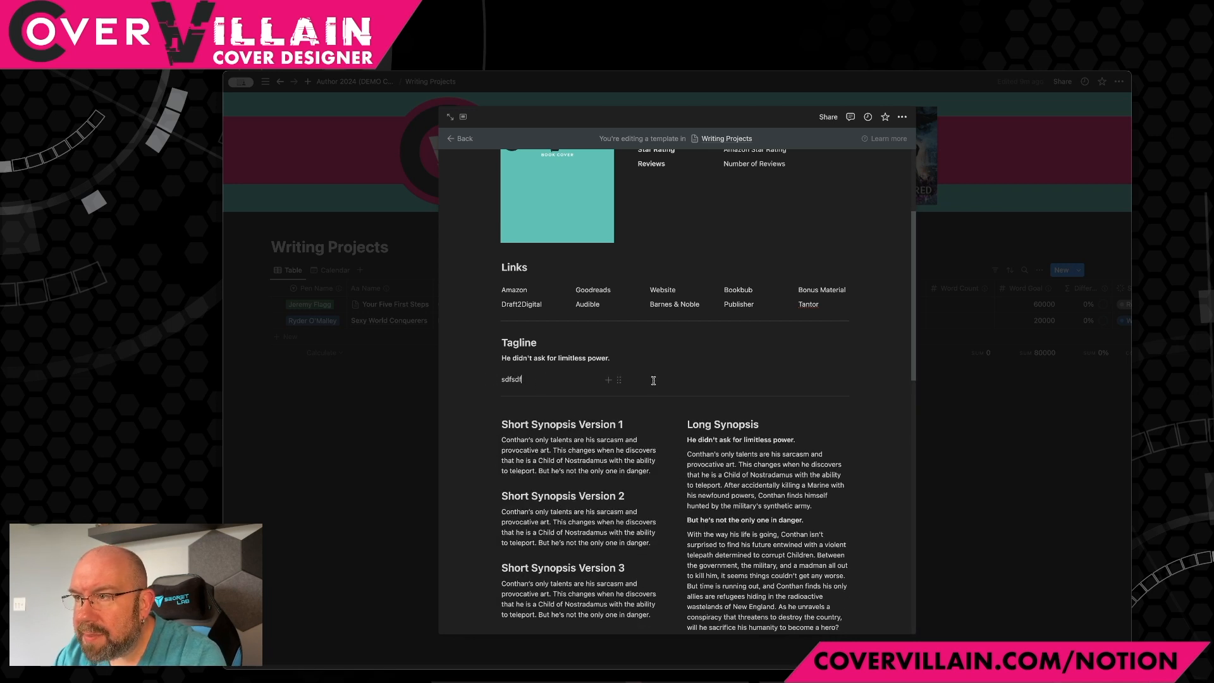
{"action": "type", "text": "sfdsfd"}
{"action": "left_click", "coordinate": [801, 379]}
{"action": "type", "text": "sdfsdf"}
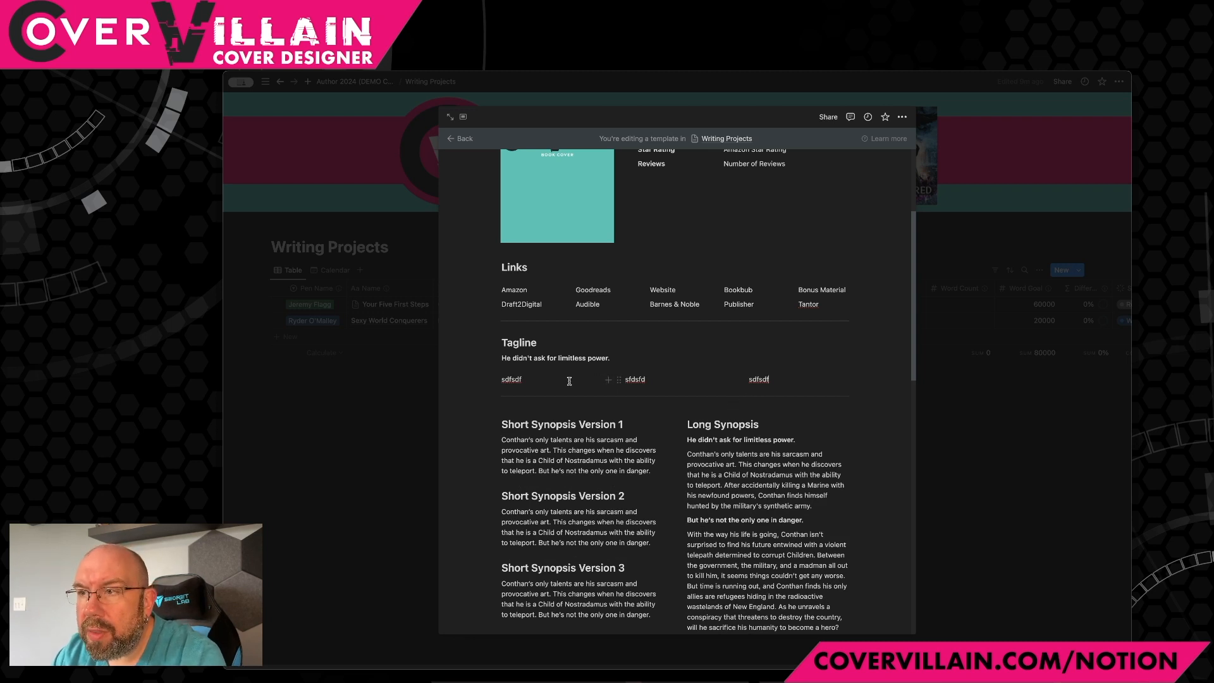
- Turn the filler text in the first column under the tagline into a Heading 1
{"action": "left_click", "coordinate": [497, 380]}
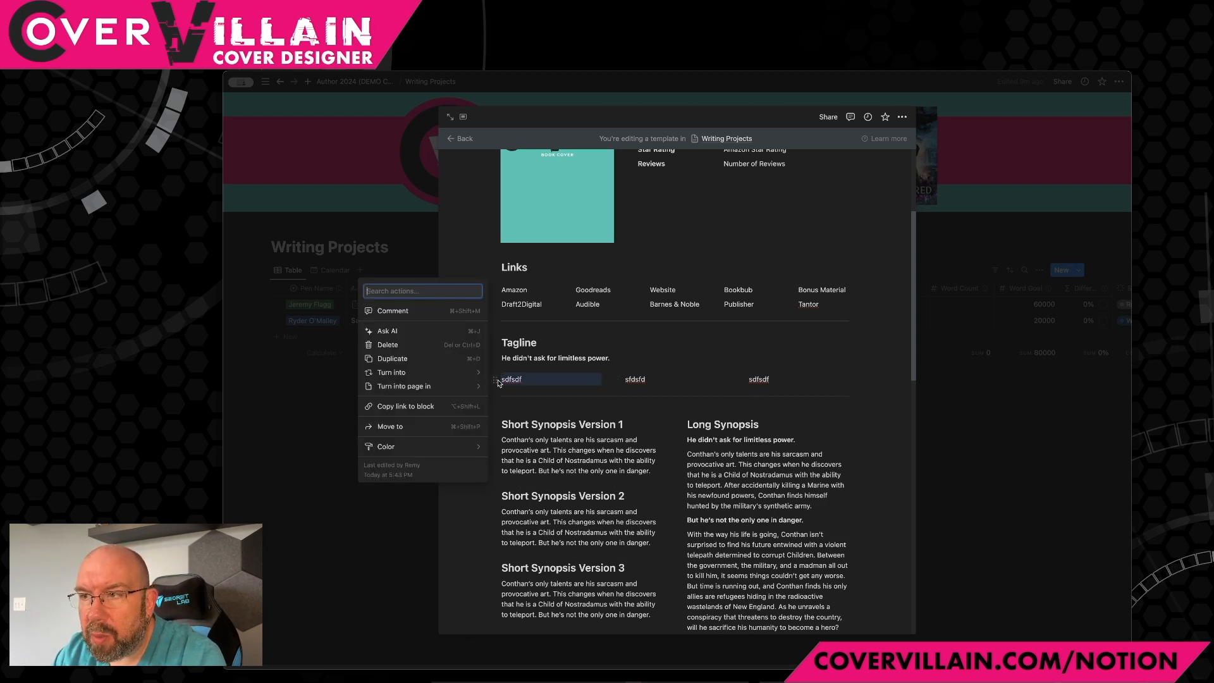
{"action": "key", "text": "Escape"}
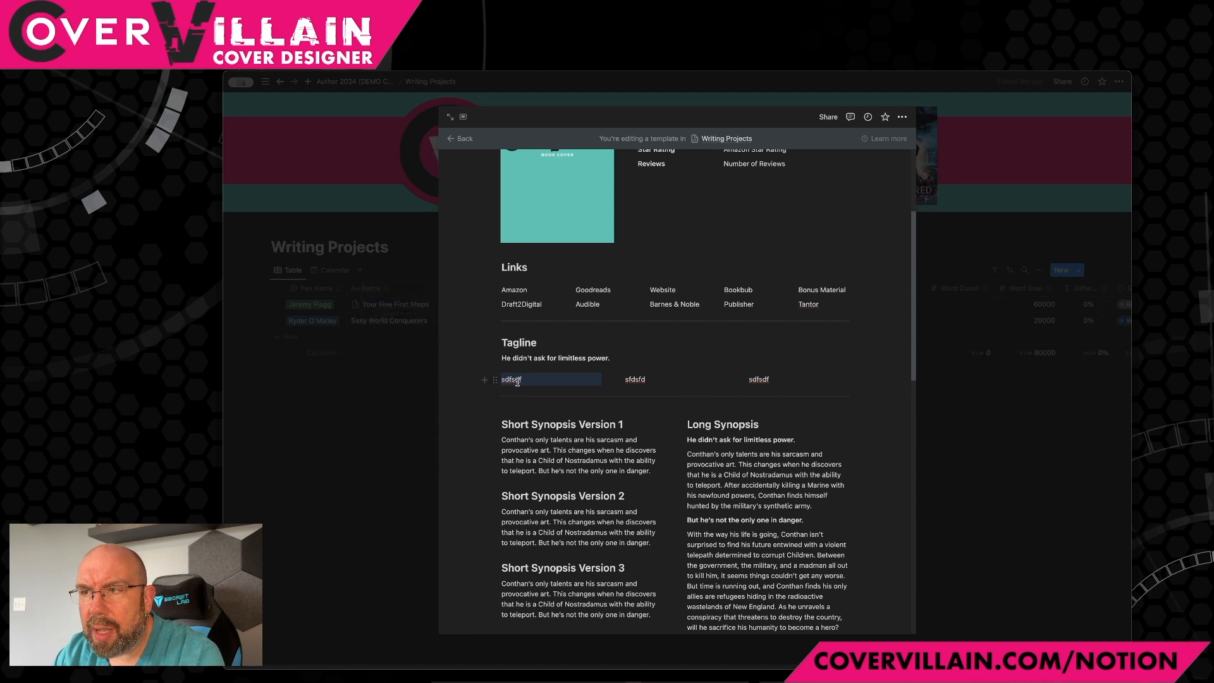
{"action": "double_click", "coordinate": [515, 380]}
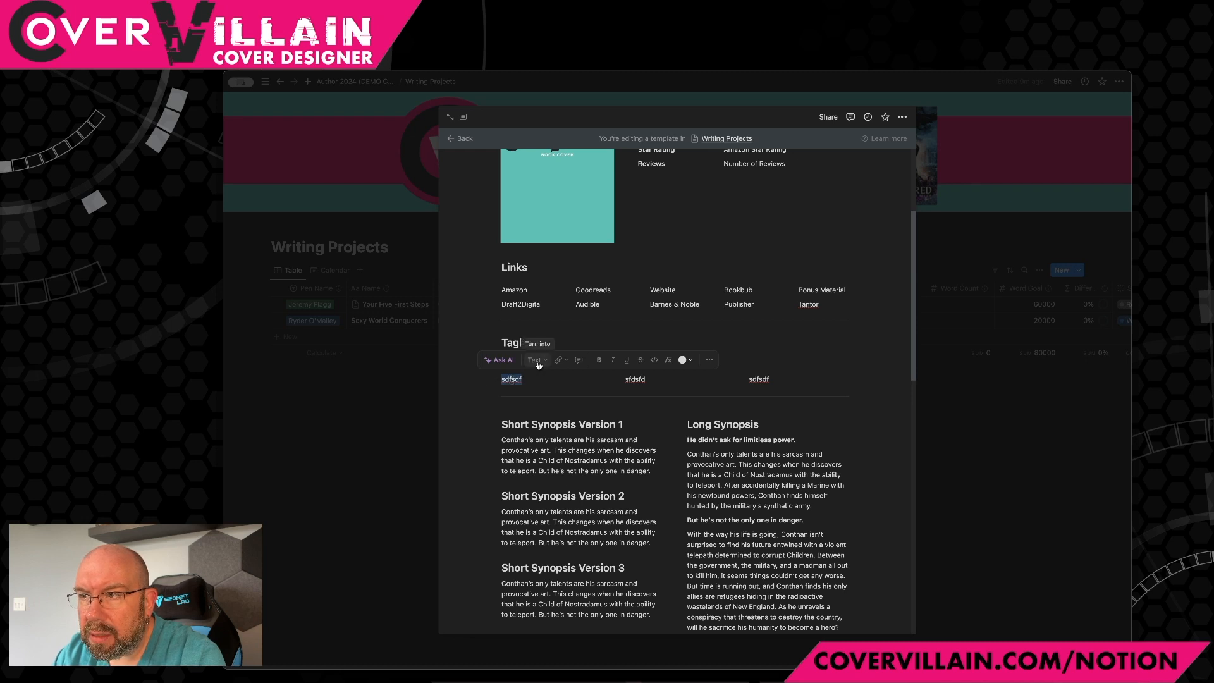
{"action": "left_click", "coordinate": [536, 360]}
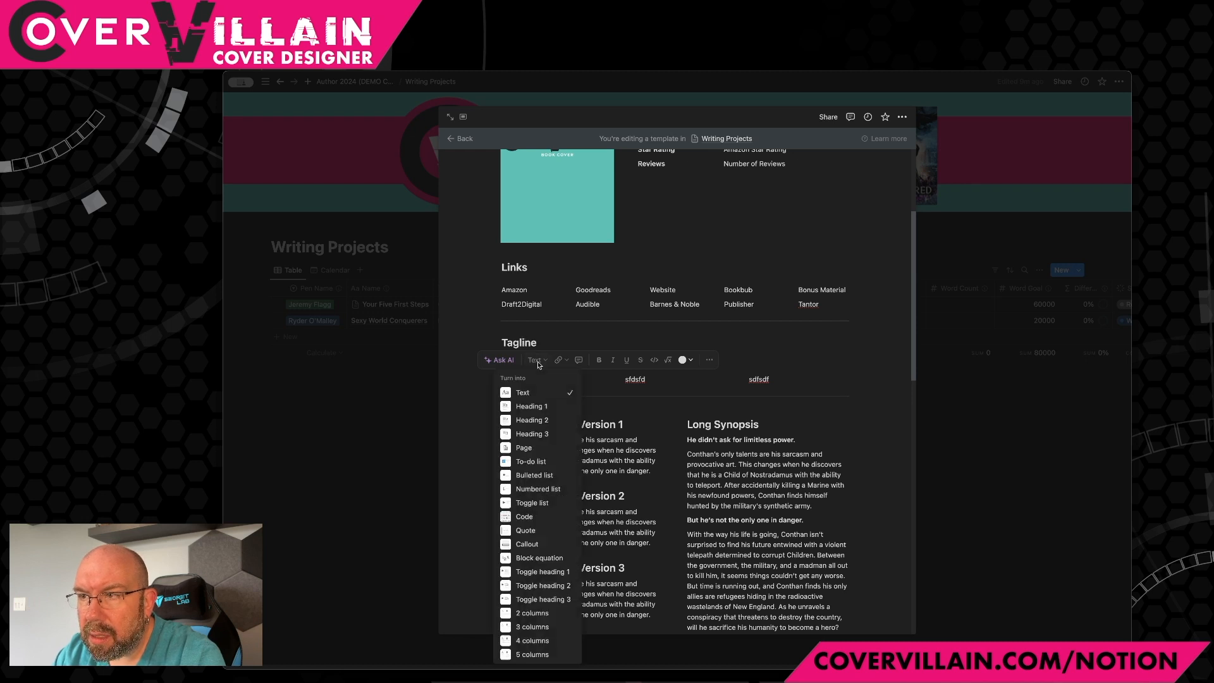
{"action": "left_click", "coordinate": [530, 408]}
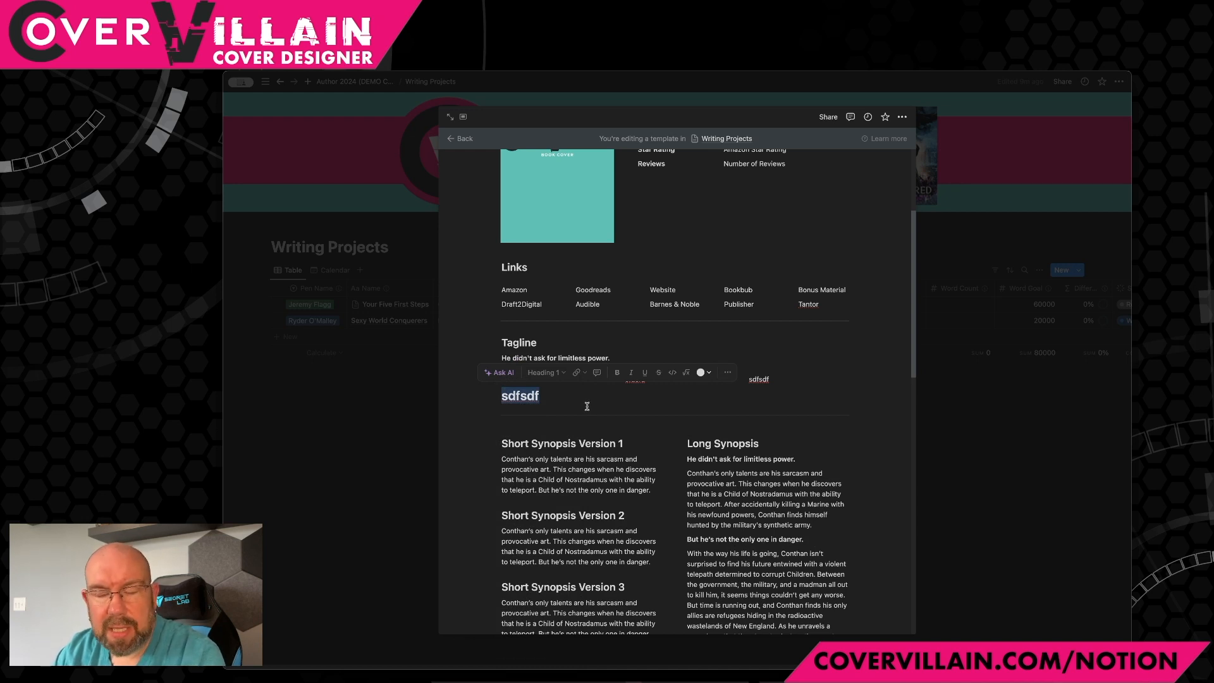
- Undo the heading change and the three-column layout under the tagline, and delete the leftover slash command line
{"action": "key", "text": "super+z"}
{"action": "key", "text": "super+z"}
{"action": "key", "text": "super+z"}
{"action": "key", "text": "super+z"}
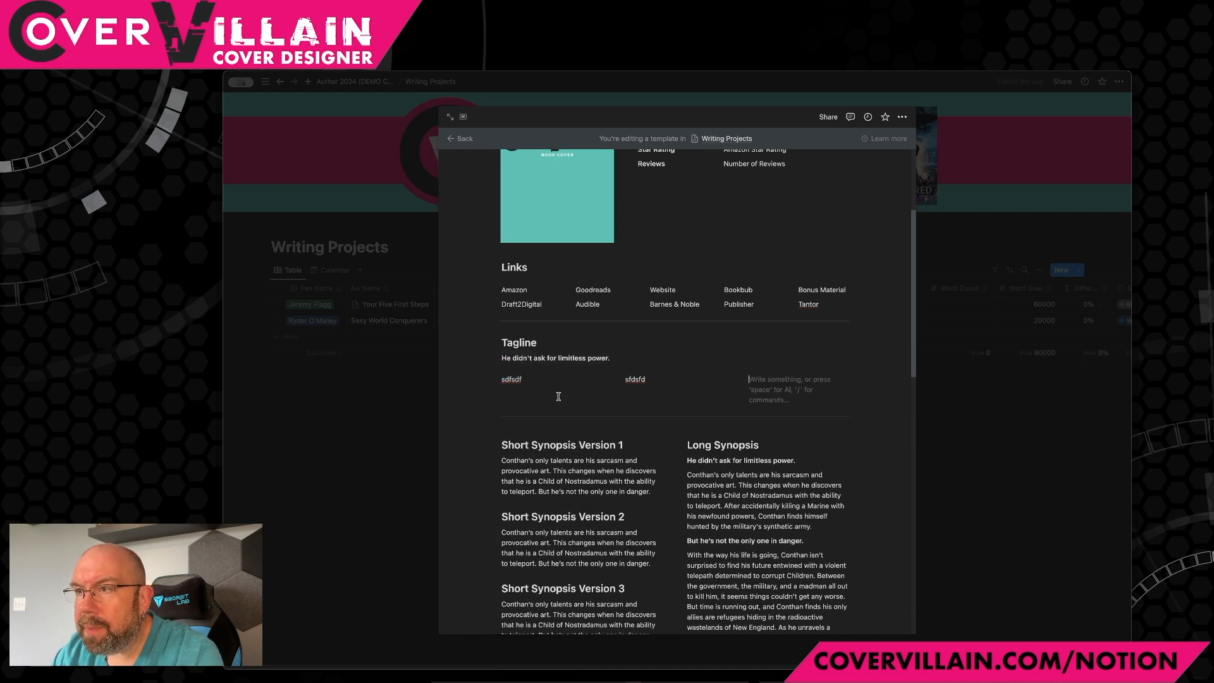
{"action": "key", "text": "super+z"}
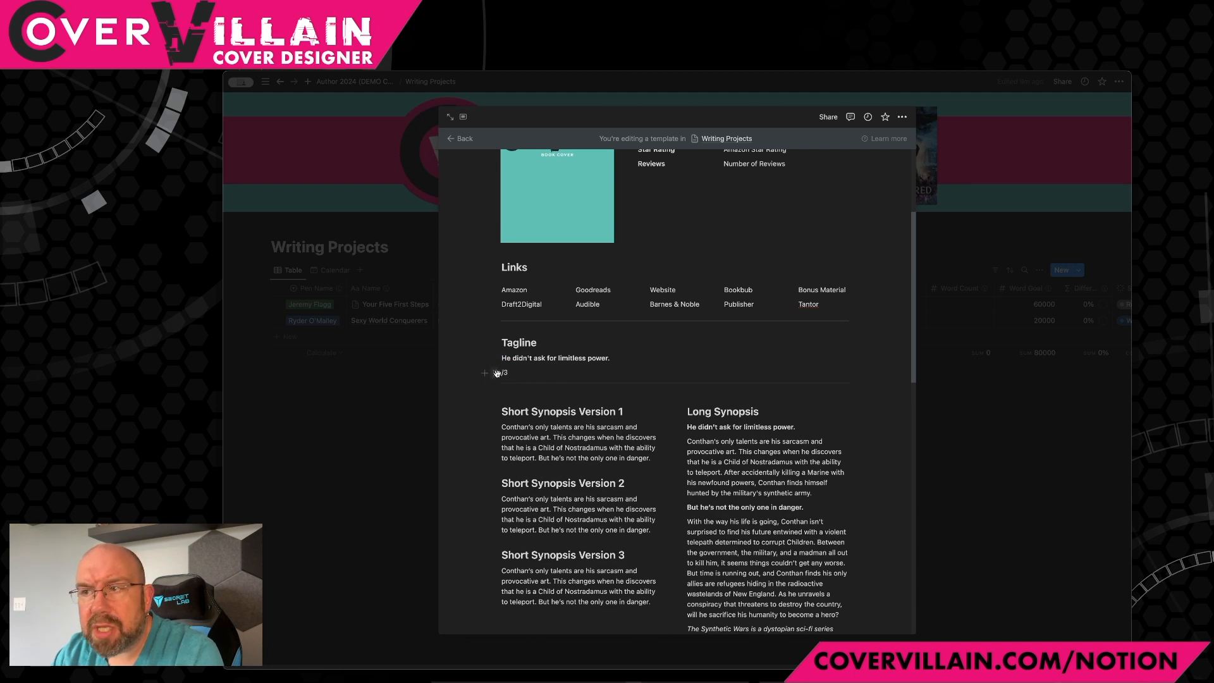
{"action": "left_click", "coordinate": [497, 373]}
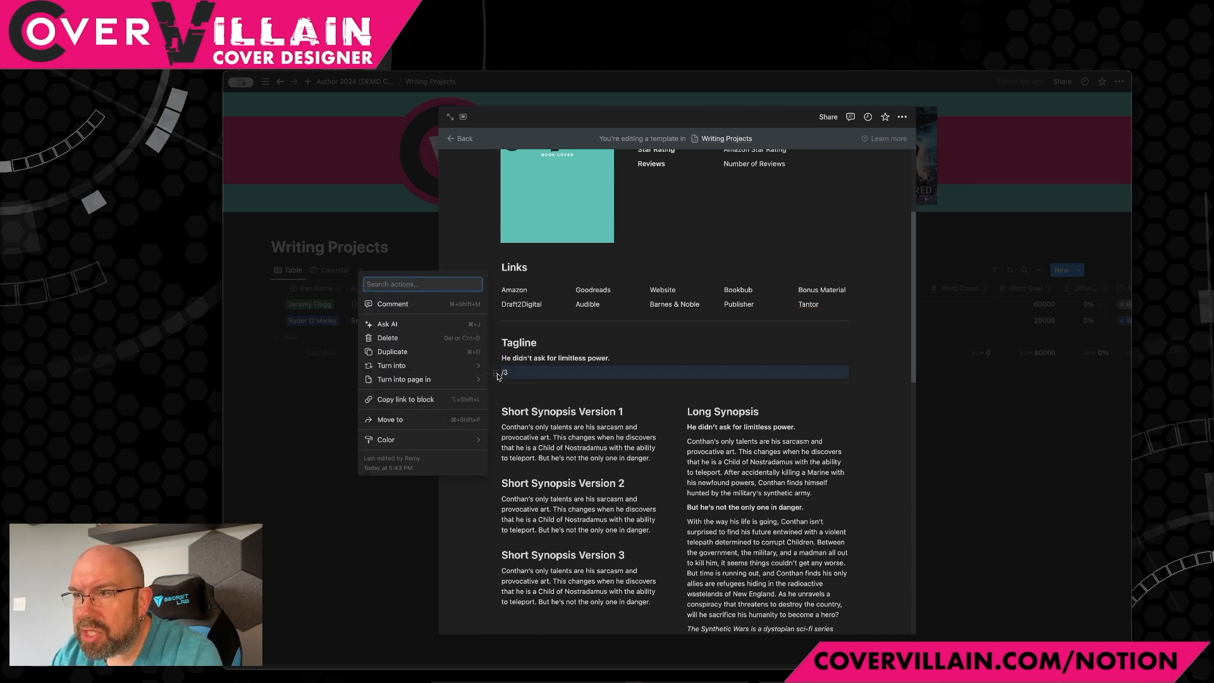
{"action": "key", "text": "Delete"}
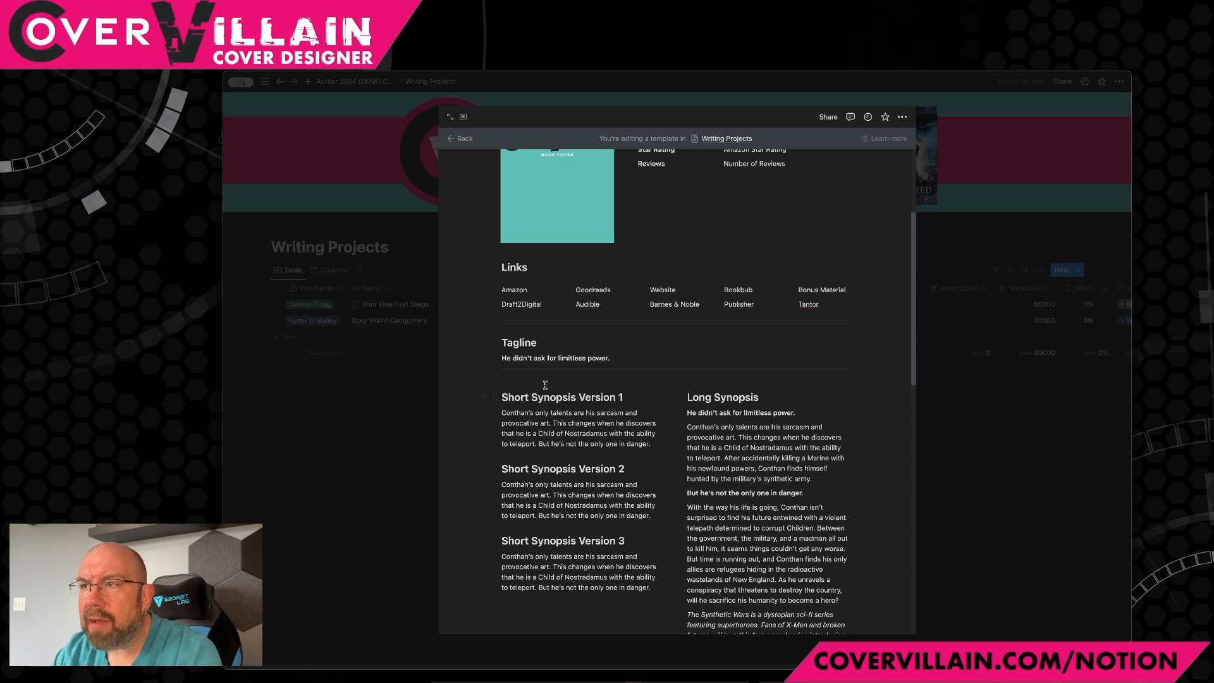
- Insert an empty image block below the sample quote under Editorial Quotes, without uploading a file
{"action": "scroll", "coordinate": [545, 385], "scroll_direction": "down", "scroll_amount": 15}
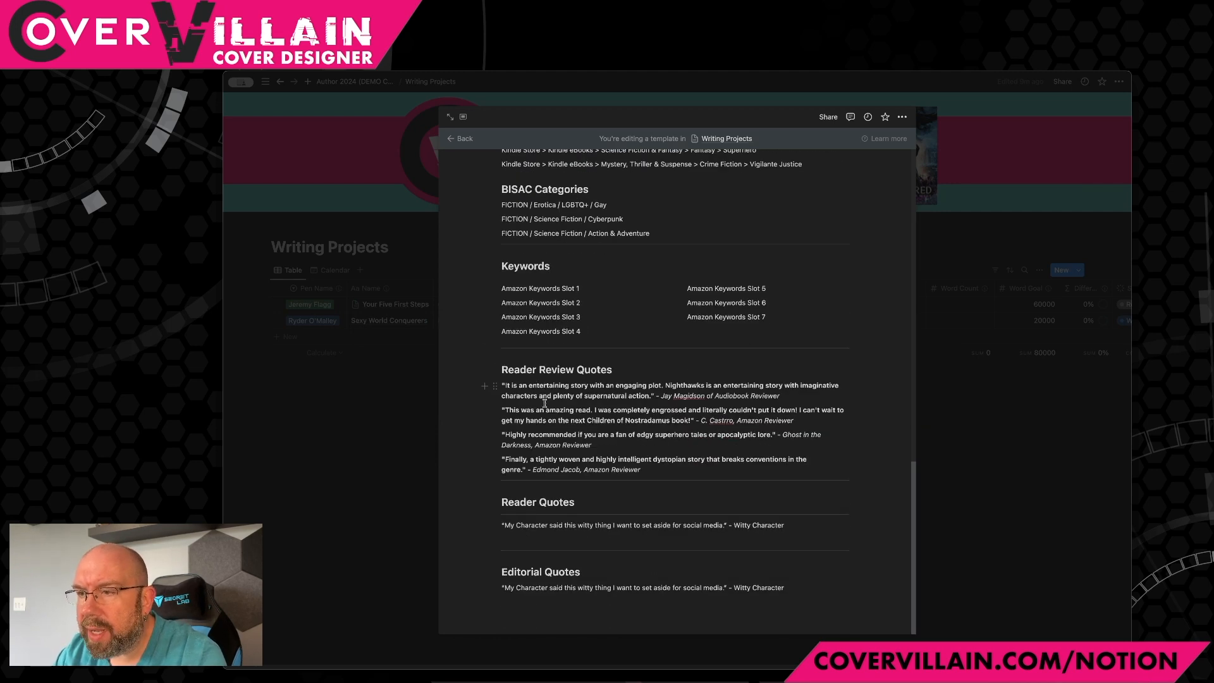
{"action": "left_click", "coordinate": [519, 604]}
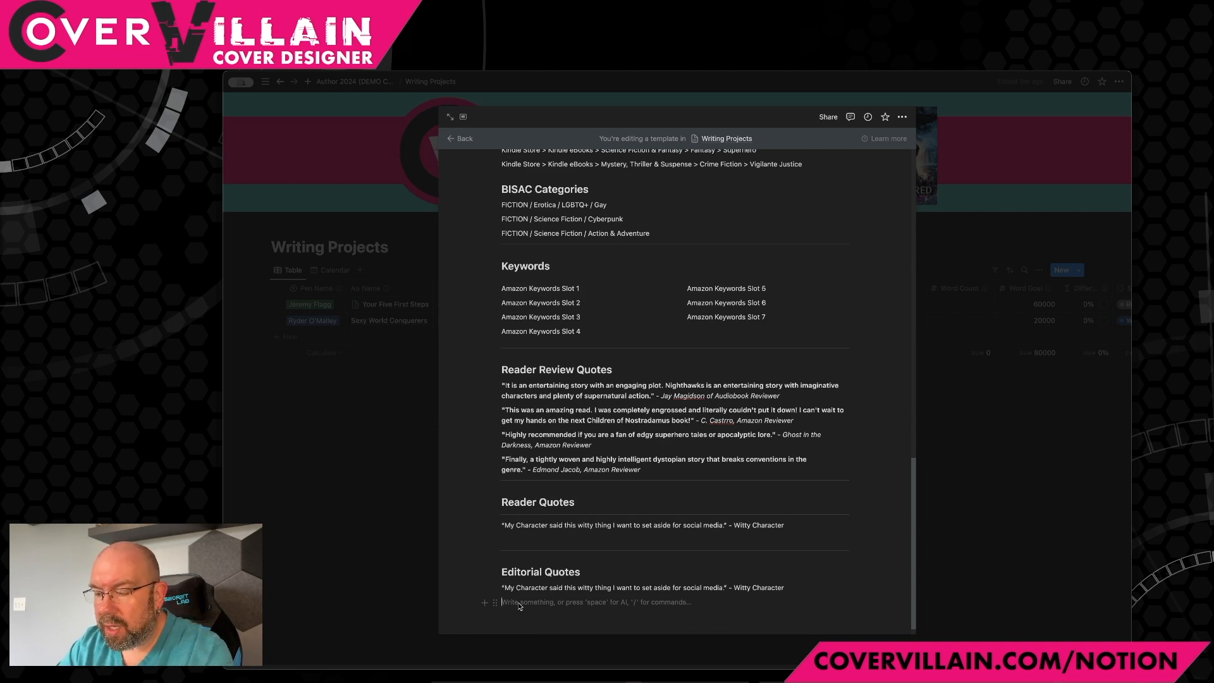
{"action": "type", "text": "/"}
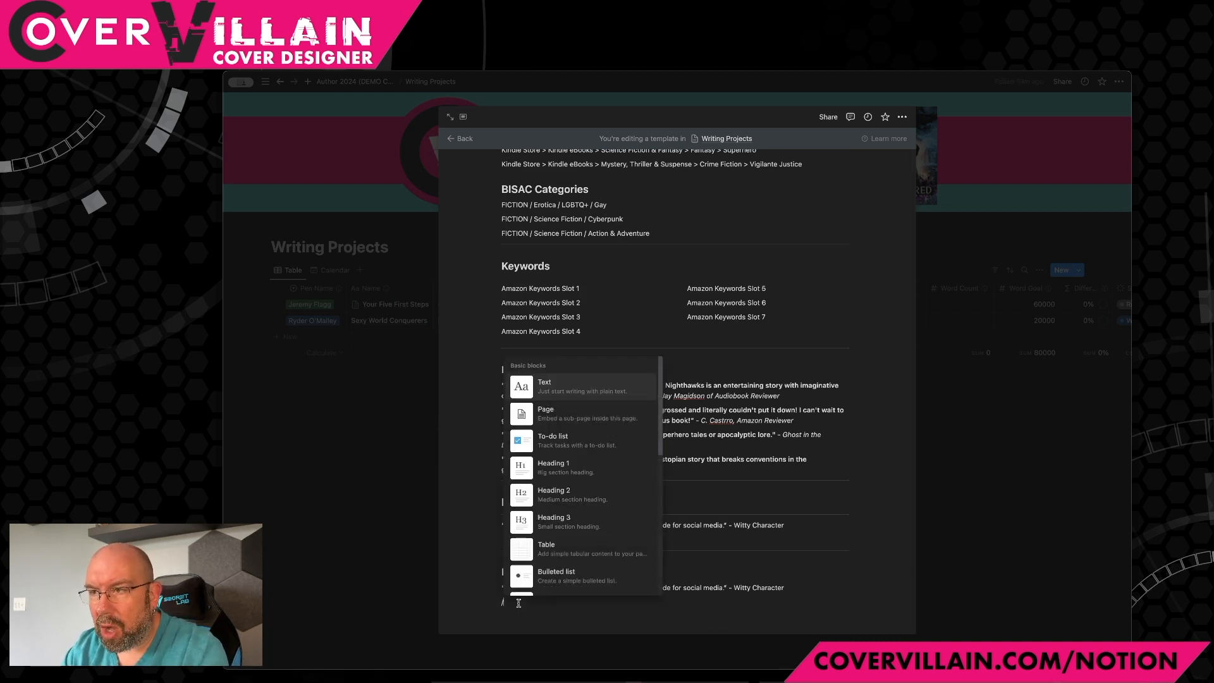
{"action": "scroll", "coordinate": [576, 490], "scroll_direction": "down", "scroll_amount": 5}
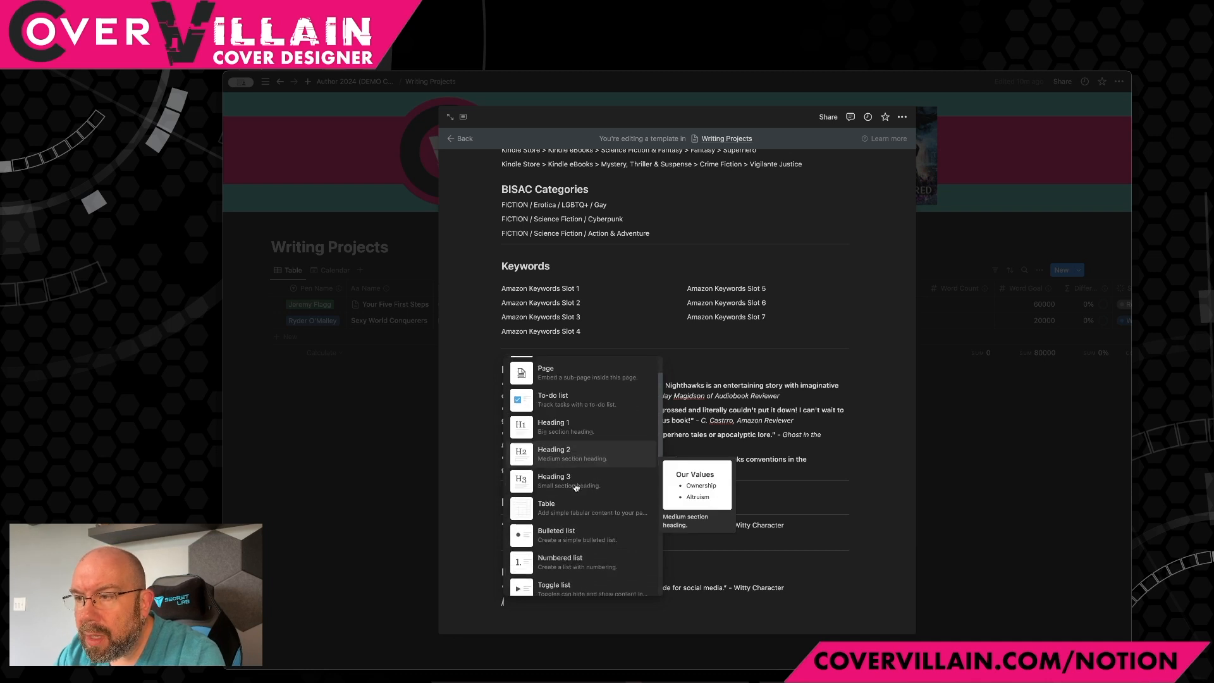
{"action": "scroll", "coordinate": [576, 487], "scroll_direction": "up", "scroll_amount": 5}
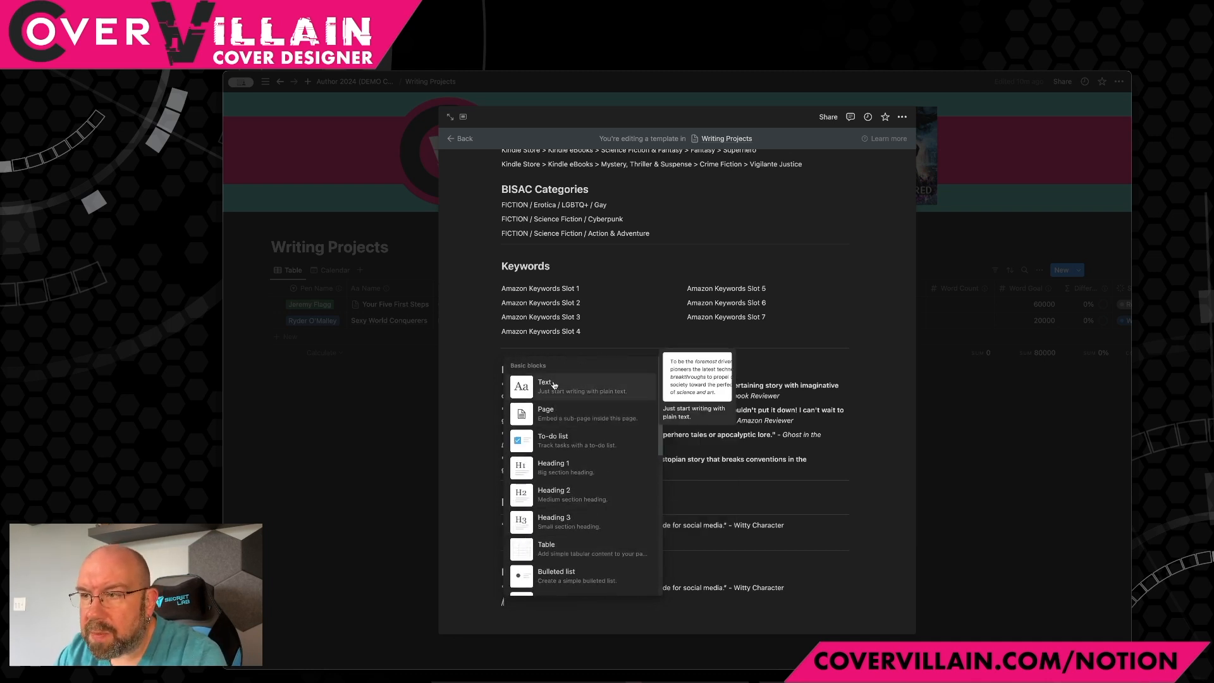
{"action": "scroll", "coordinate": [554, 474], "scroll_direction": "down", "scroll_amount": 1}
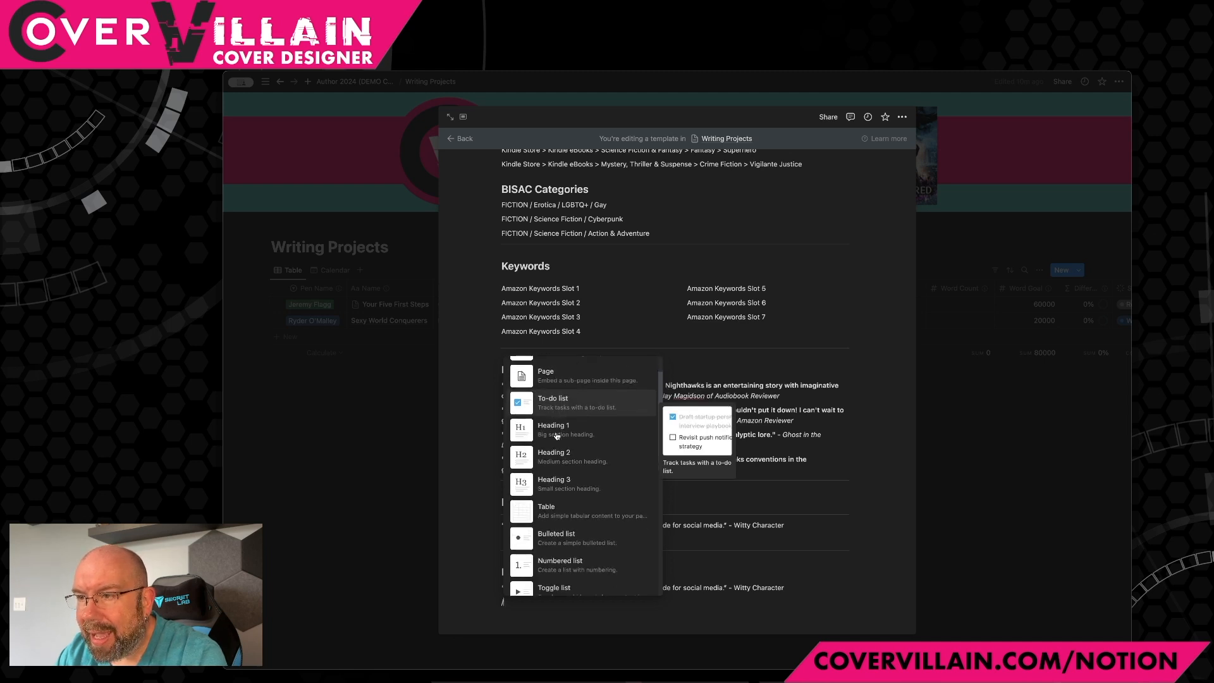
{"action": "scroll", "coordinate": [552, 509], "scroll_direction": "down", "scroll_amount": 2}
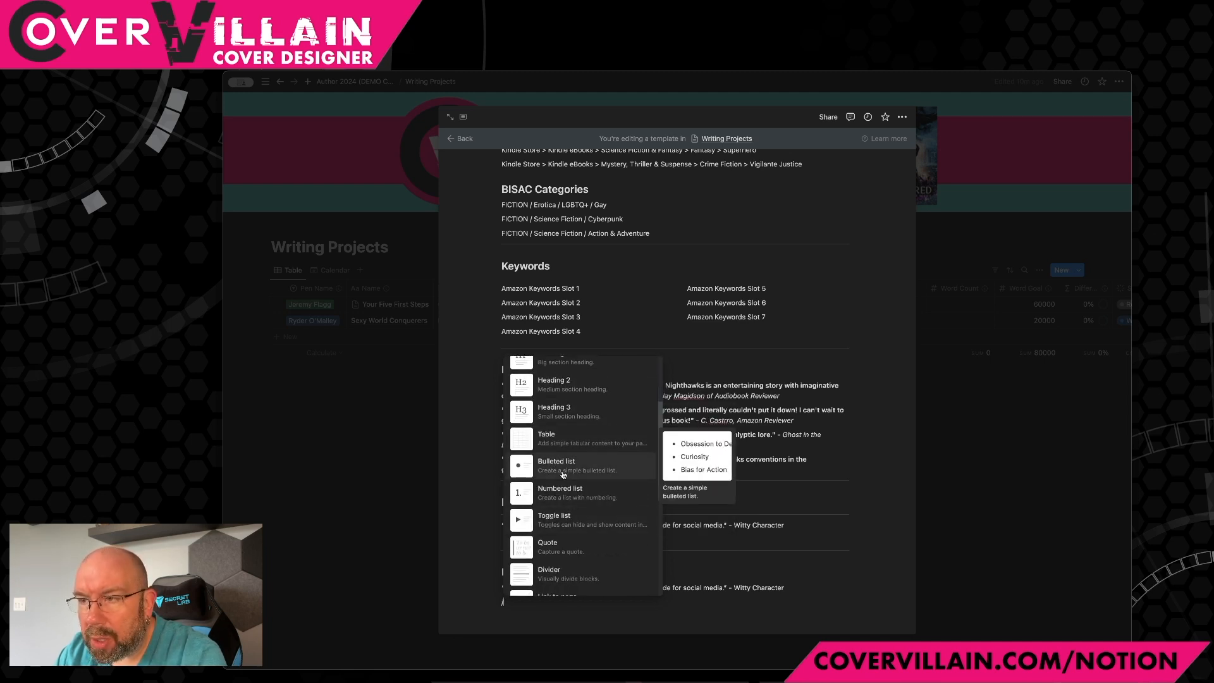
{"action": "scroll", "coordinate": [561, 490], "scroll_direction": "down", "scroll_amount": 1}
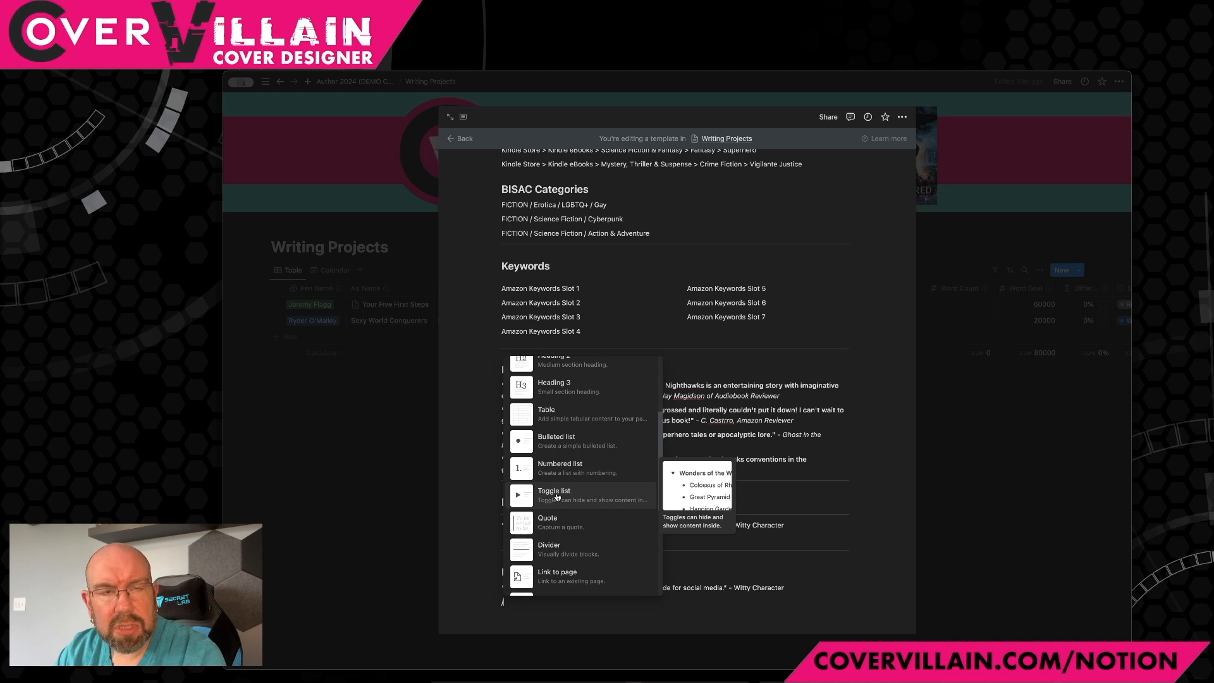
{"action": "scroll", "coordinate": [556, 493], "scroll_direction": "down", "scroll_amount": 5}
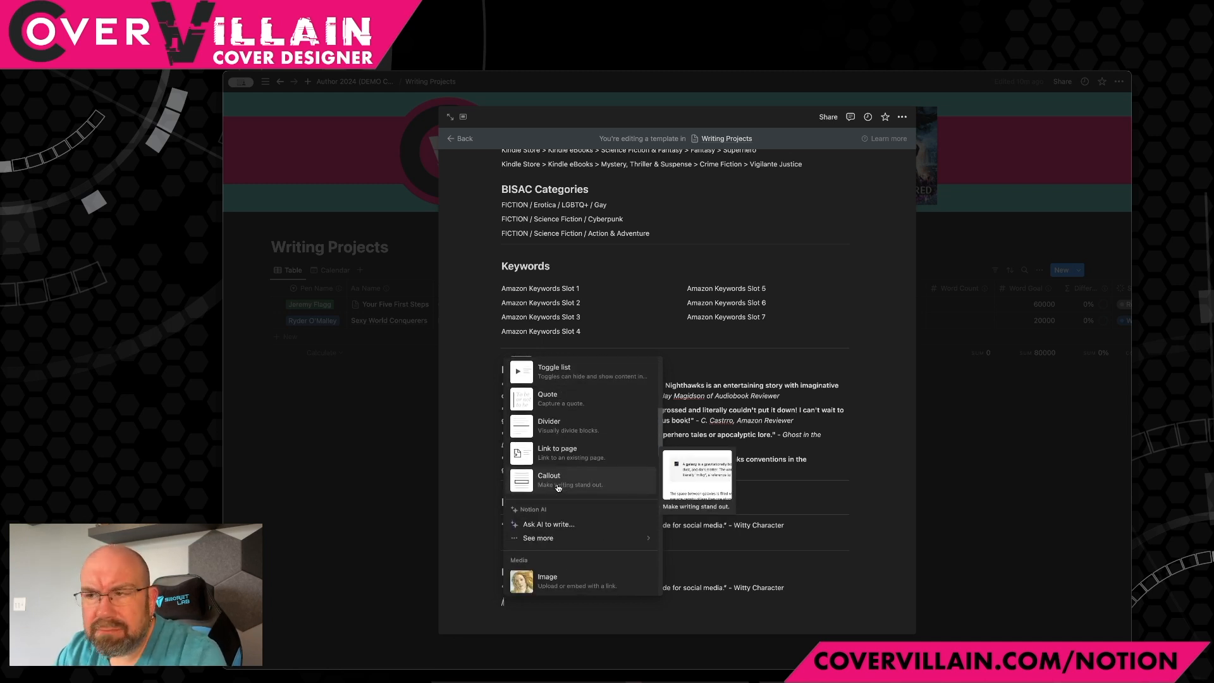
{"action": "scroll", "coordinate": [559, 486], "scroll_direction": "up", "scroll_amount": 1}
{"action": "scroll", "coordinate": [558, 487], "scroll_direction": "down", "scroll_amount": 6}
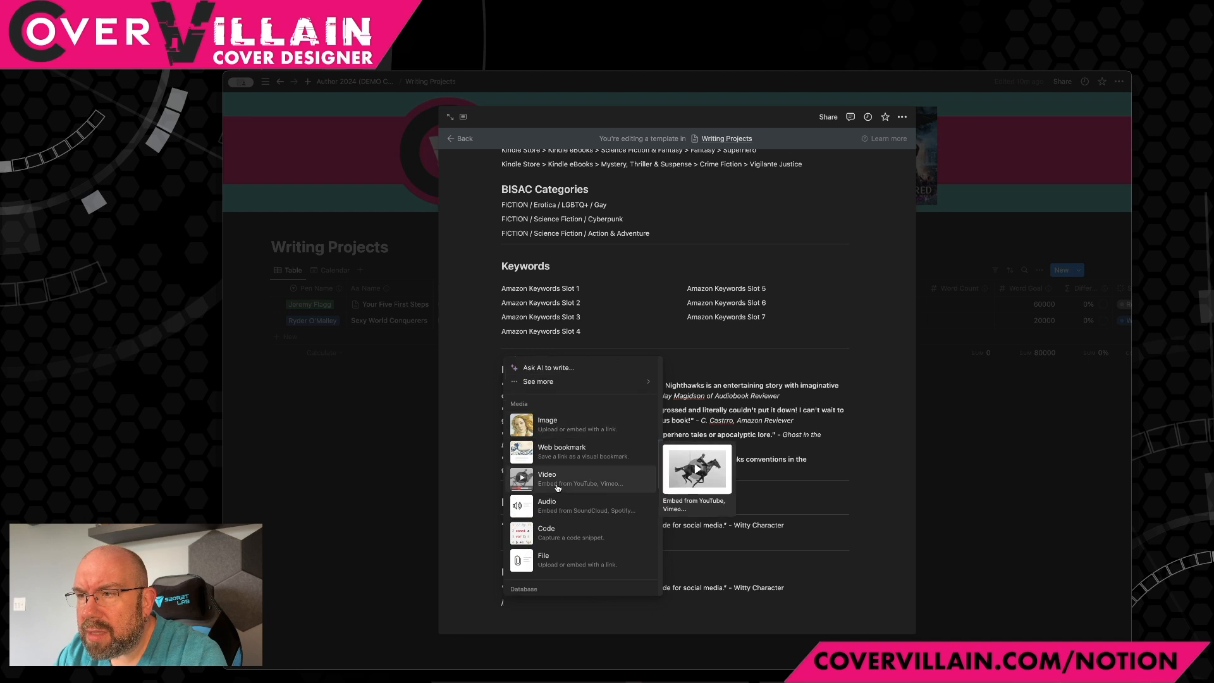
{"action": "left_click", "coordinate": [556, 428]}
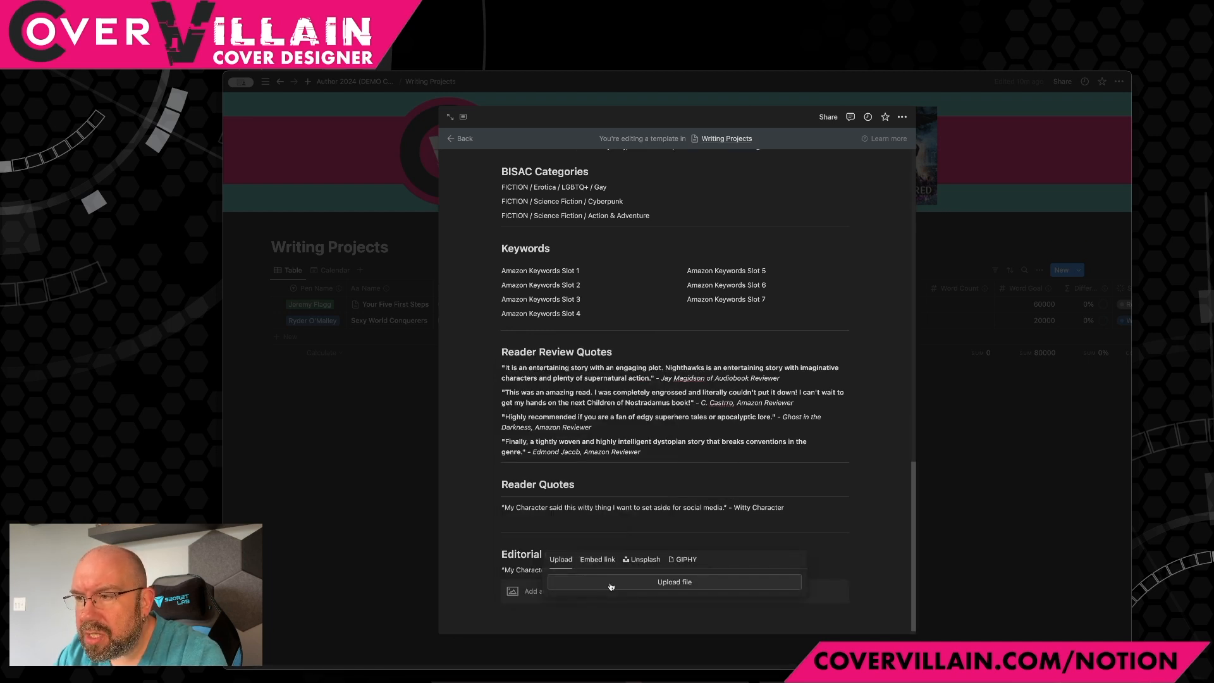
{"action": "left_click", "coordinate": [559, 611]}
{"action": "scroll", "coordinate": [607, 537], "scroll_direction": "down", "scroll_amount": 1}
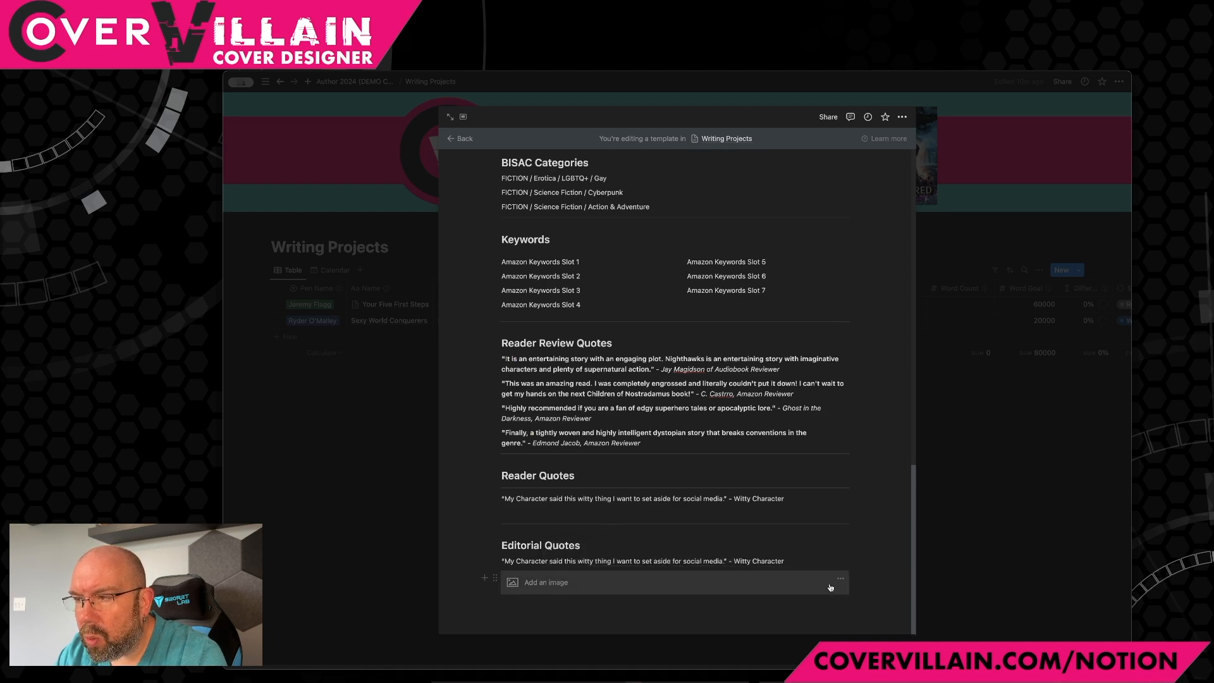
- Add a three-column layout below the image placeholder and move the placeholder into the first column
{"action": "left_click", "coordinate": [495, 578]}
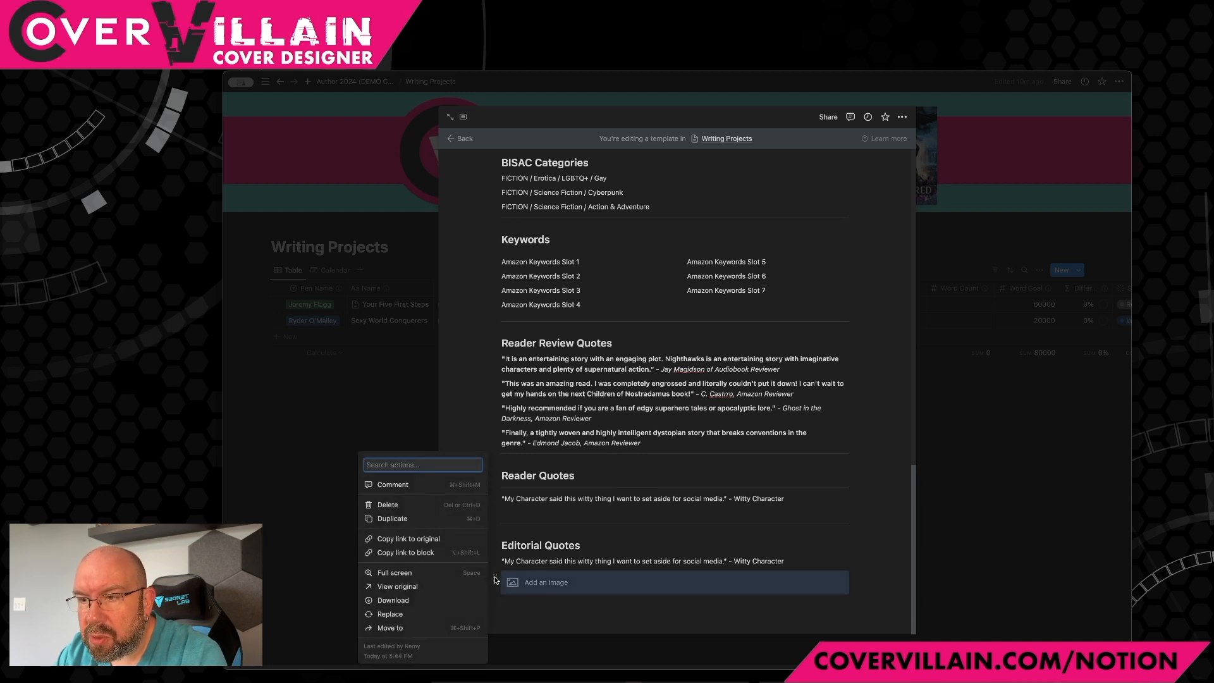
{"action": "left_click", "coordinate": [509, 603]}
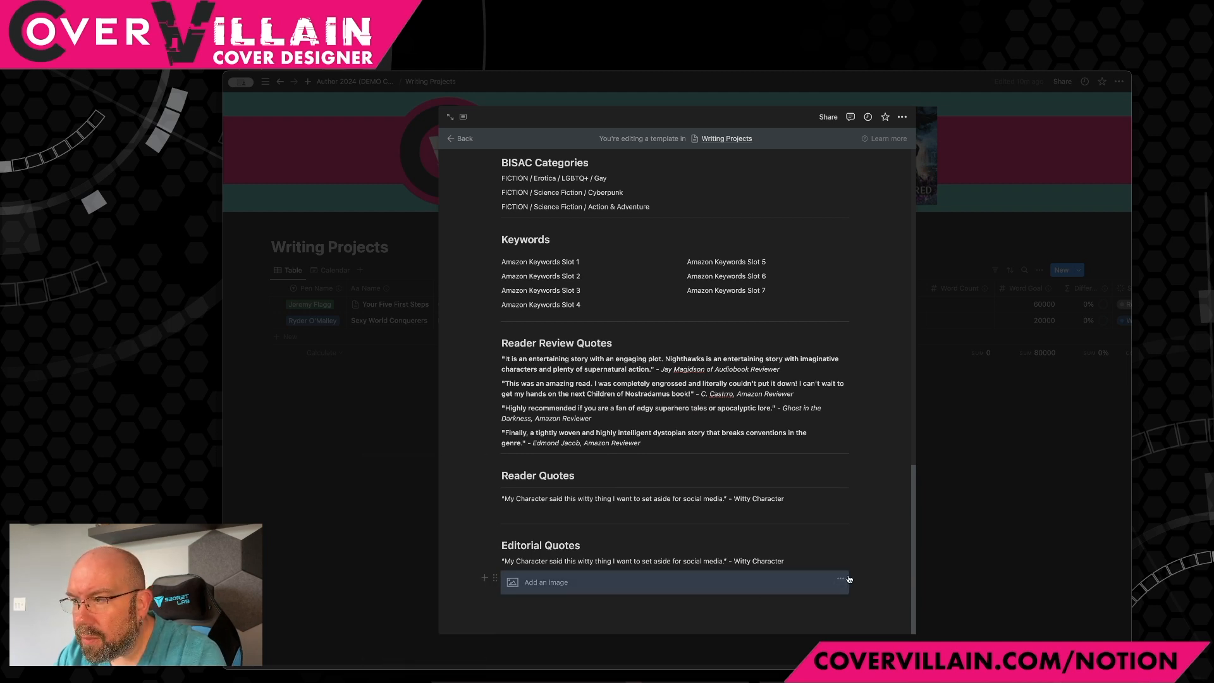
{"action": "left_click", "coordinate": [542, 601]}
{"action": "type", "text": "/3"}
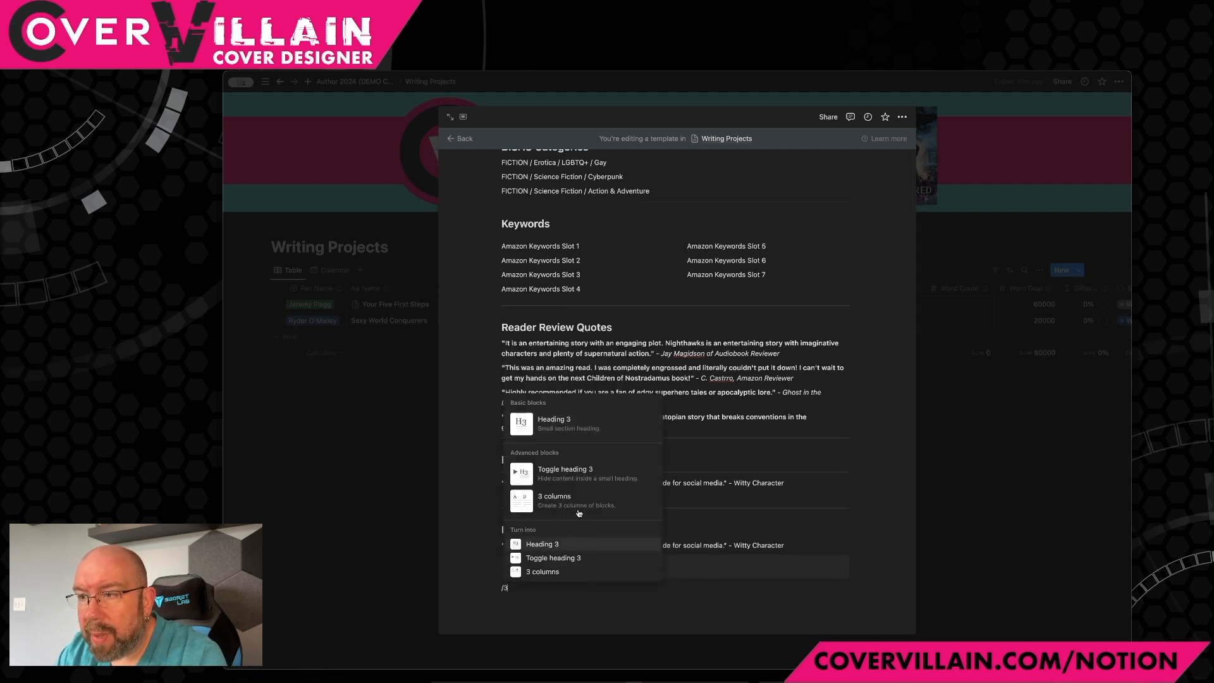
{"action": "key", "text": "BackSpace"}
{"action": "key", "text": "BackSpace"}
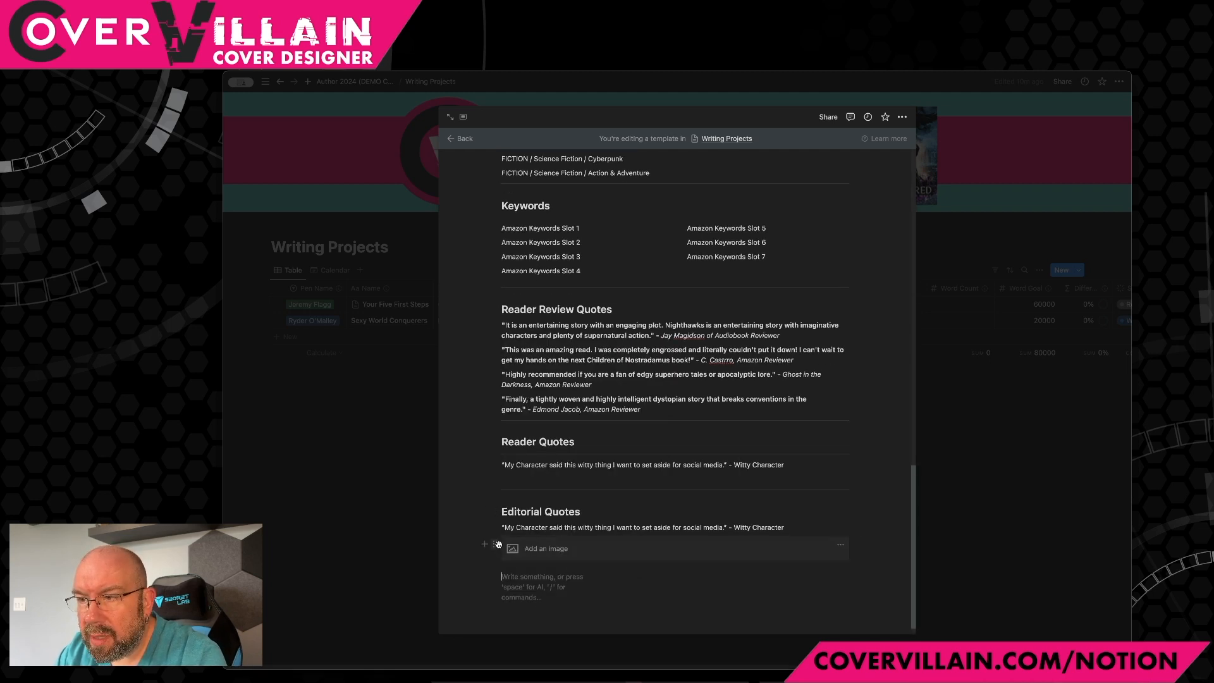
{"action": "key", "text": "BackSpace"}
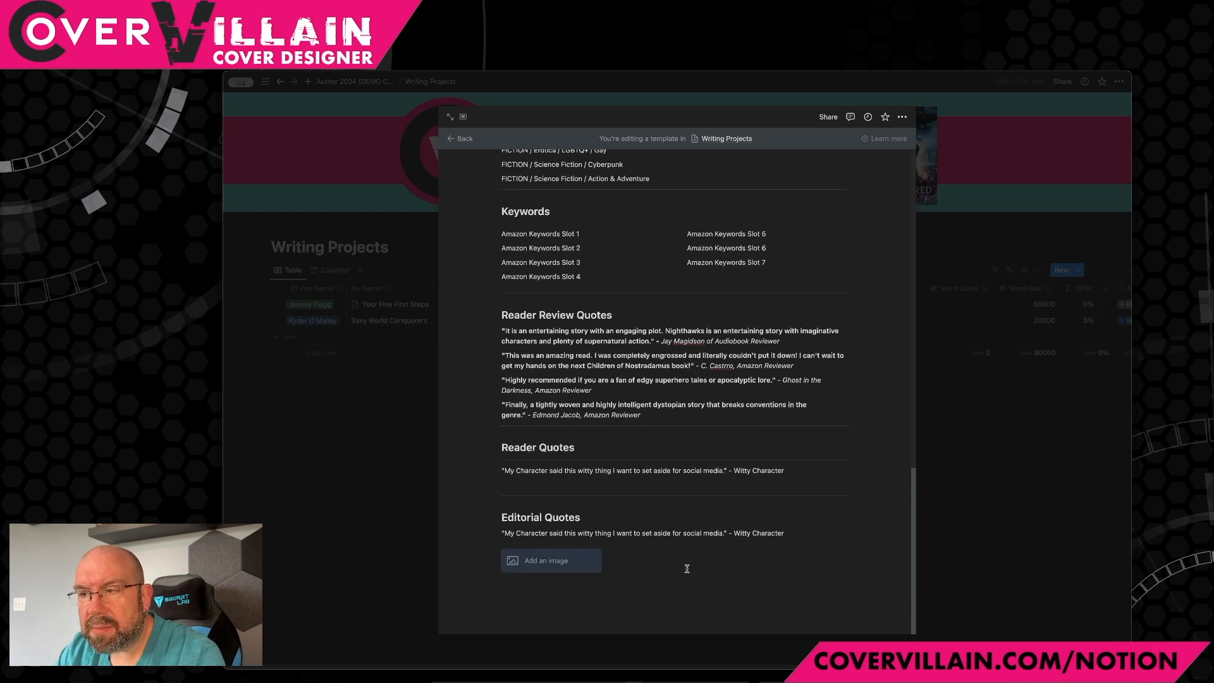
- Fill the two columns beside the image placeholder with the filler text dfsdfd and sdfdsfsd
{"action": "left_click", "coordinate": [635, 559]}
{"action": "type", "text": "dfsdfd"}
{"action": "left_click", "coordinate": [771, 560]}
{"action": "type", "text": "sdfdsfsd"}
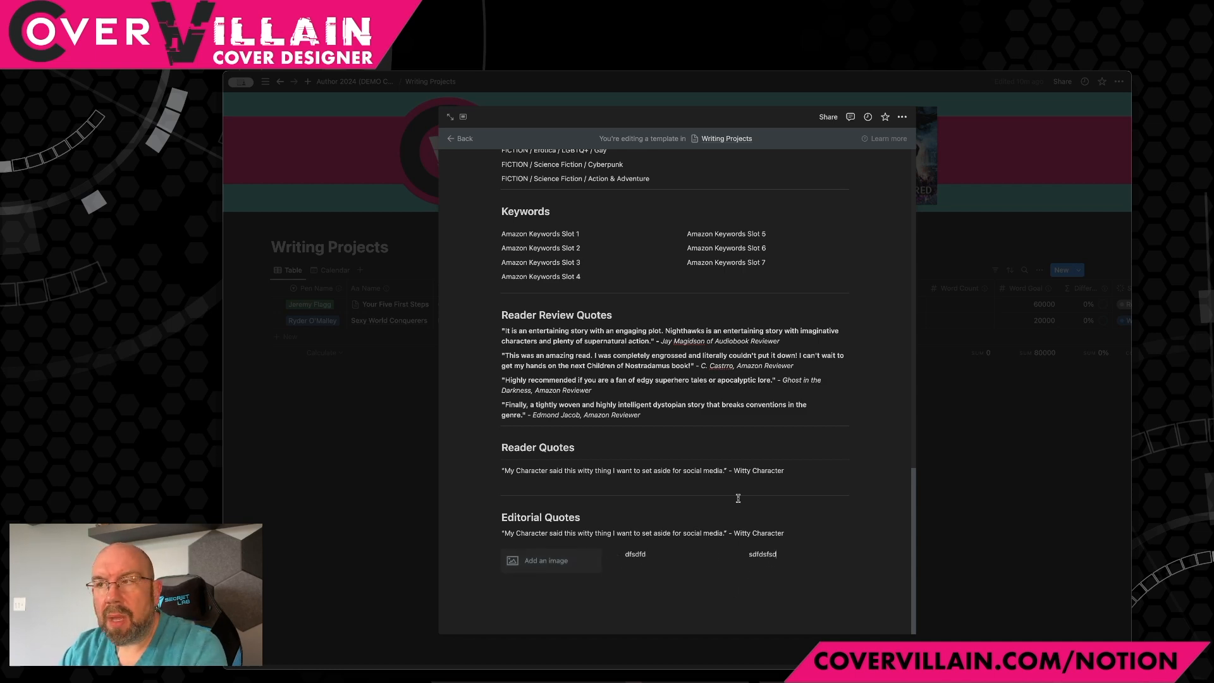
- Delete the whole details block from Title to Reviews beside the cover in the Book Bible Template and leave the template editor
{"action": "scroll", "coordinate": [725, 446], "scroll_direction": "up", "scroll_amount": 15}
{"action": "scroll", "coordinate": [726, 447], "scroll_direction": "up", "scroll_amount": 3}
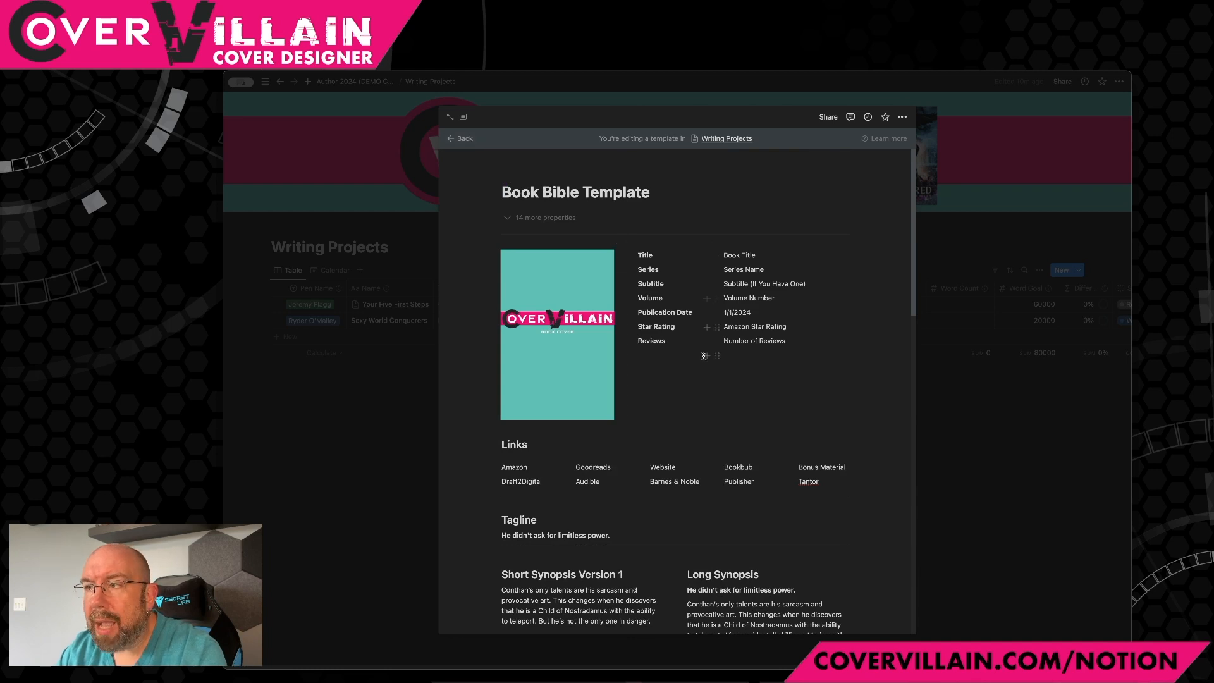
{"action": "left_click_drag", "start_coordinate": [799, 343], "coordinate": [644, 242]}
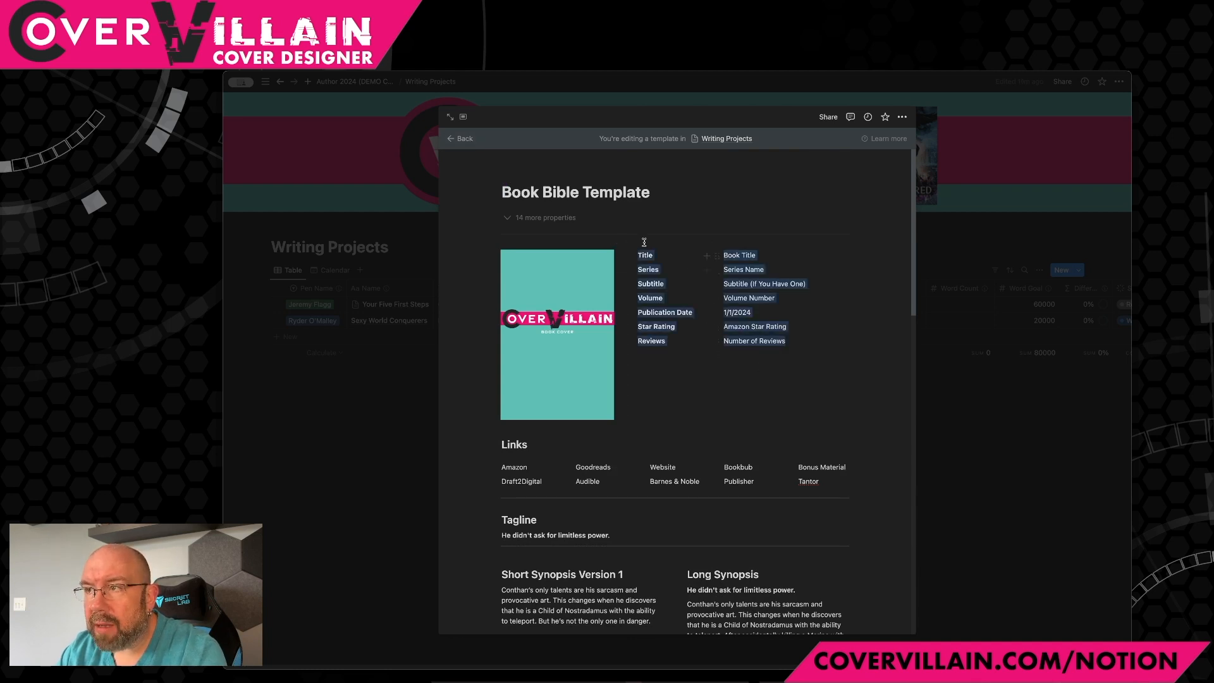
{"action": "key", "text": "BackSpace"}
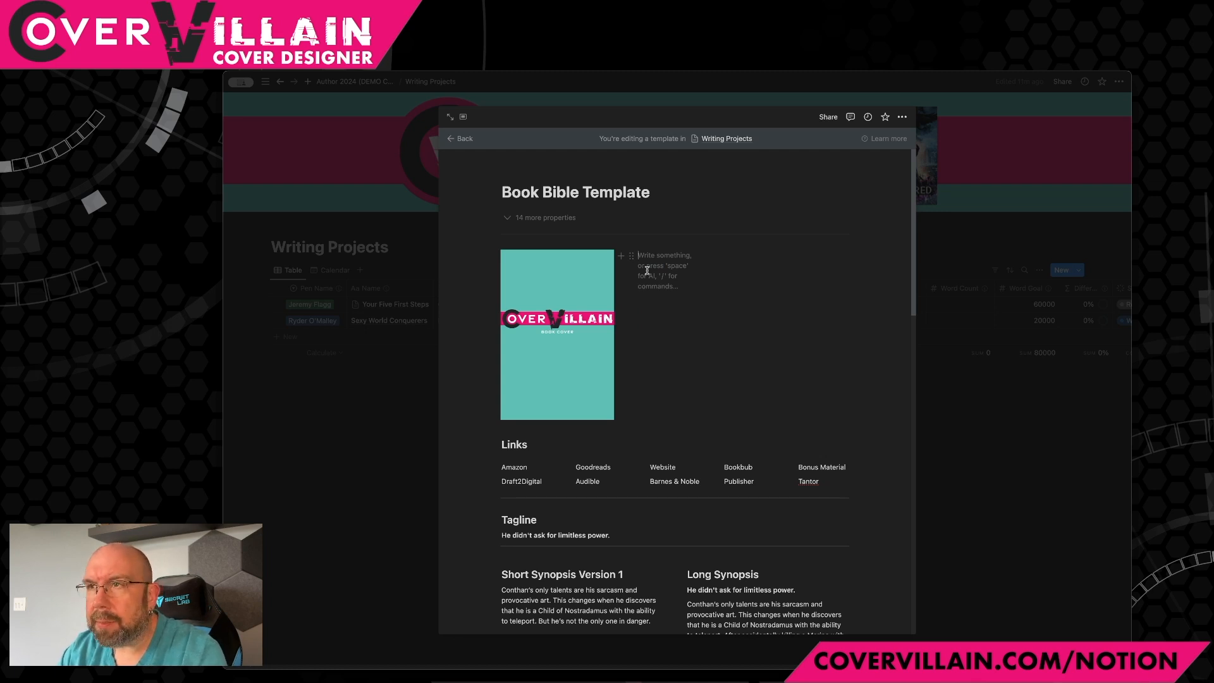
{"action": "left_click", "coordinate": [460, 139]}
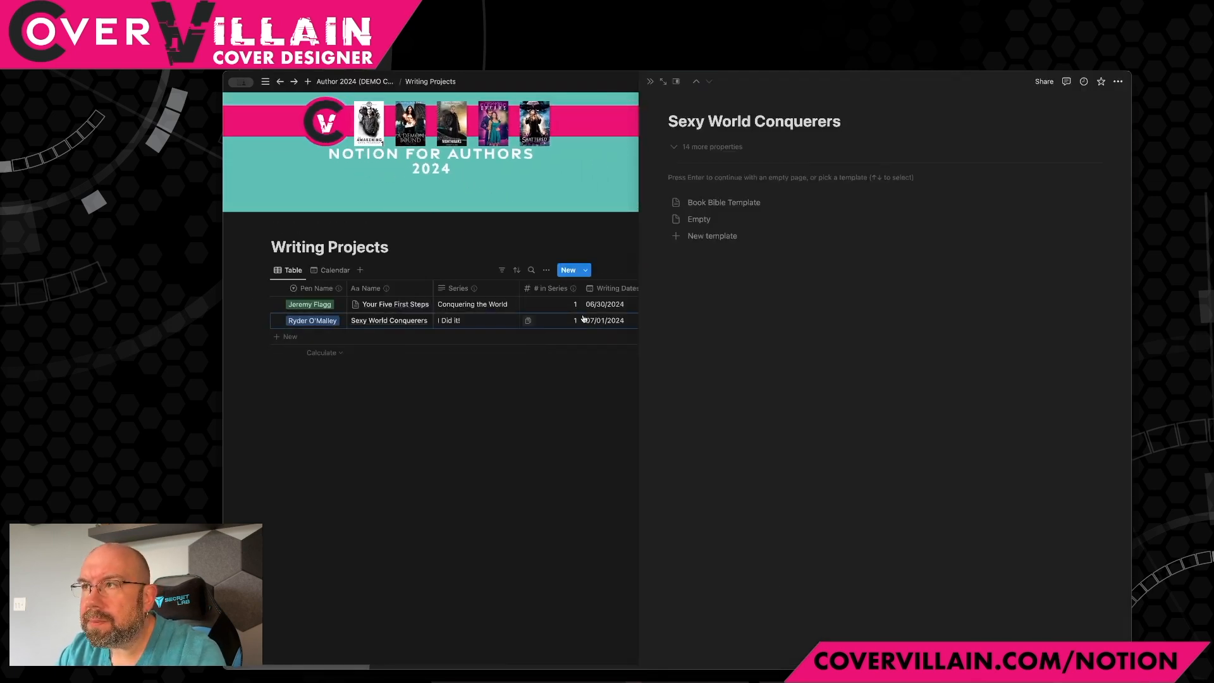
- Apply the Book Bible Template to the Sexy World Conquerers page, and view the Your Five First Steps page for comparison
{"action": "left_click", "coordinate": [694, 206]}
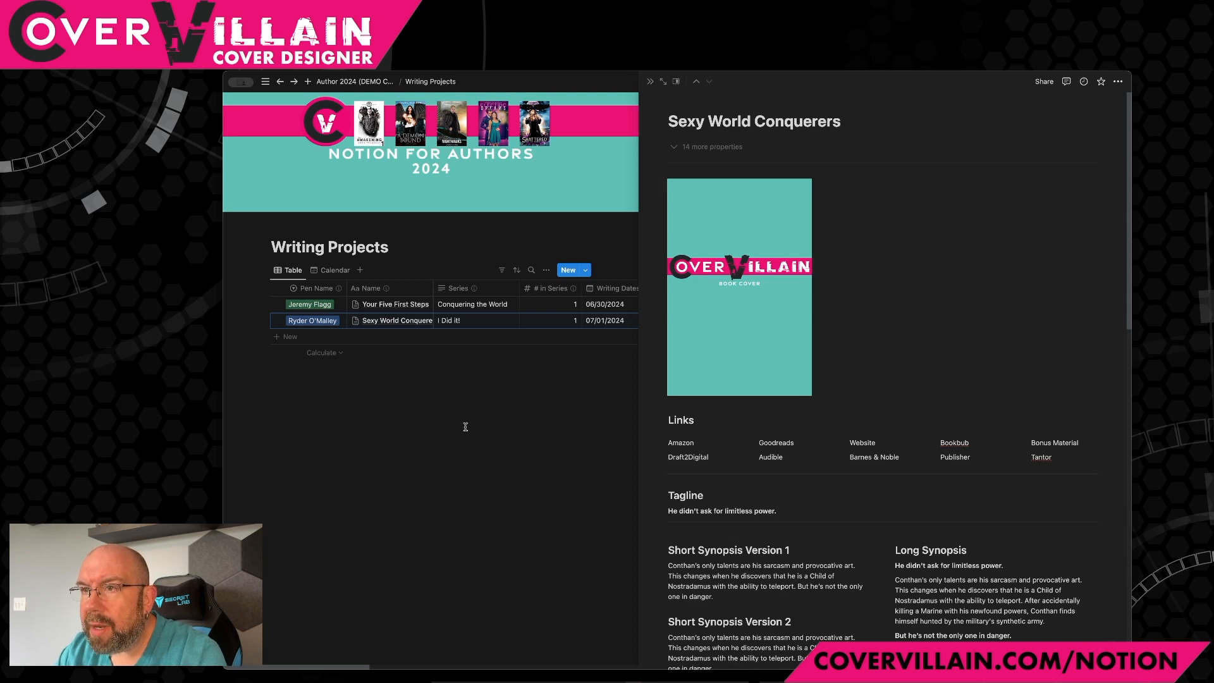
{"action": "left_click", "coordinate": [419, 305]}
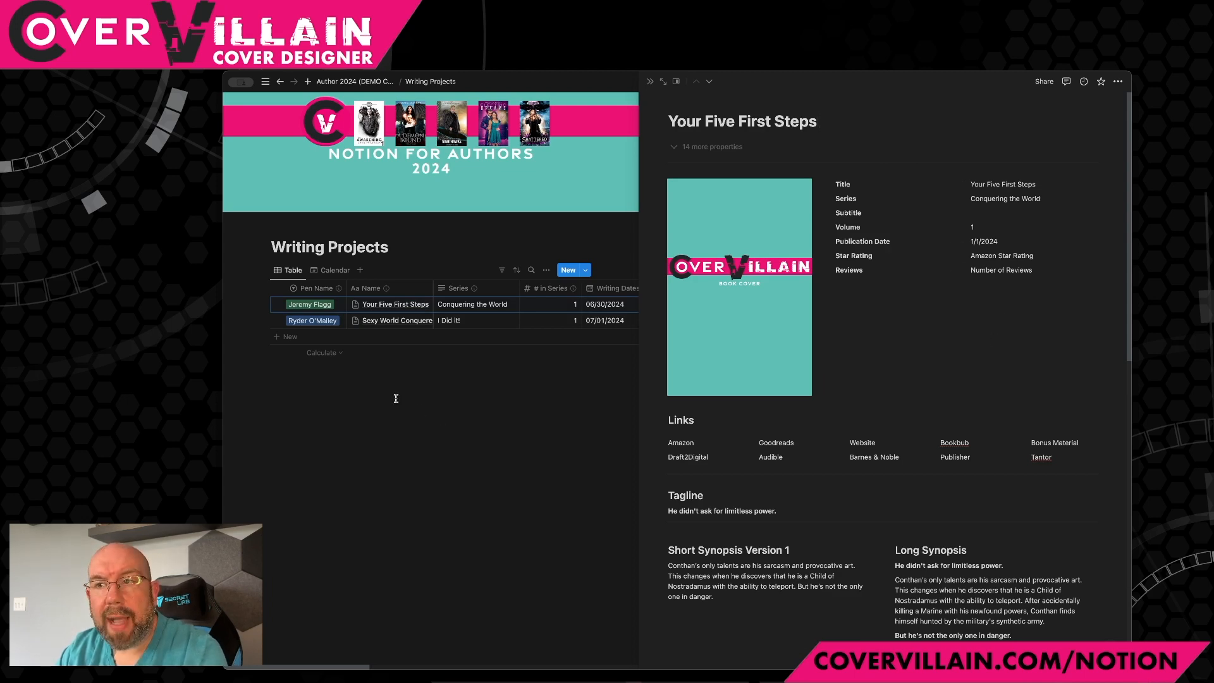
{"action": "left_click", "coordinate": [351, 359]}
- Add a new row to the Writing Projects table and name it New Book about World Domination
{"action": "left_click", "coordinate": [285, 337]}
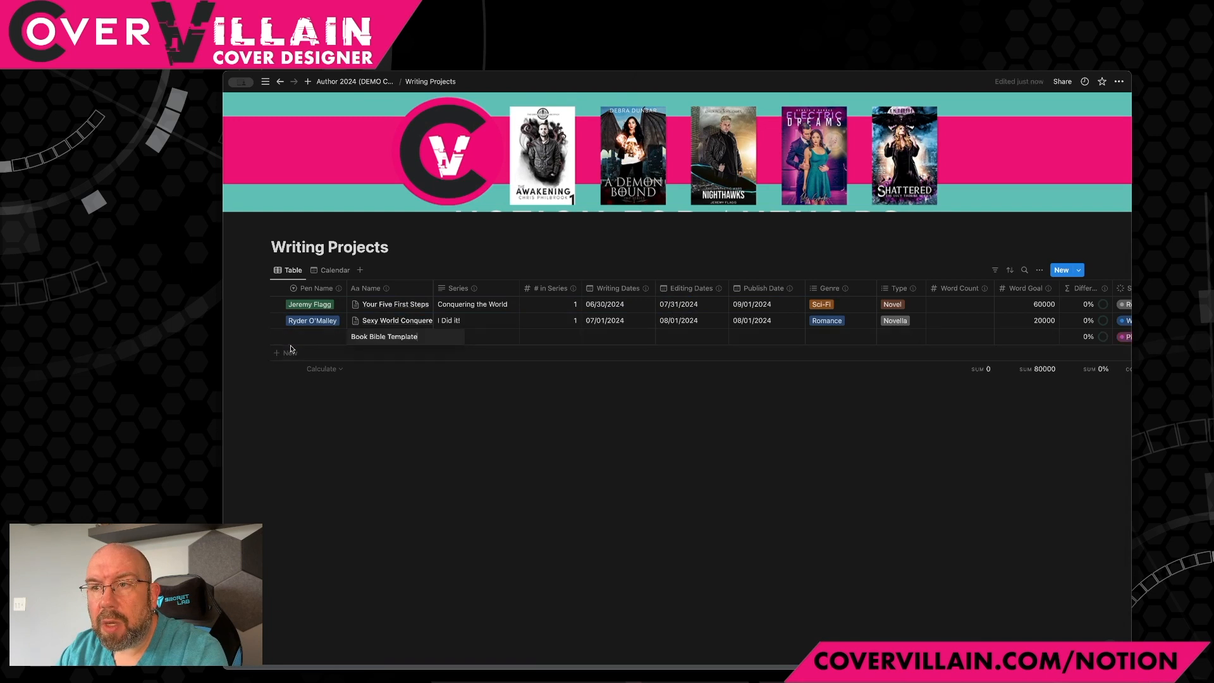
{"action": "type", "text": "New Book"}
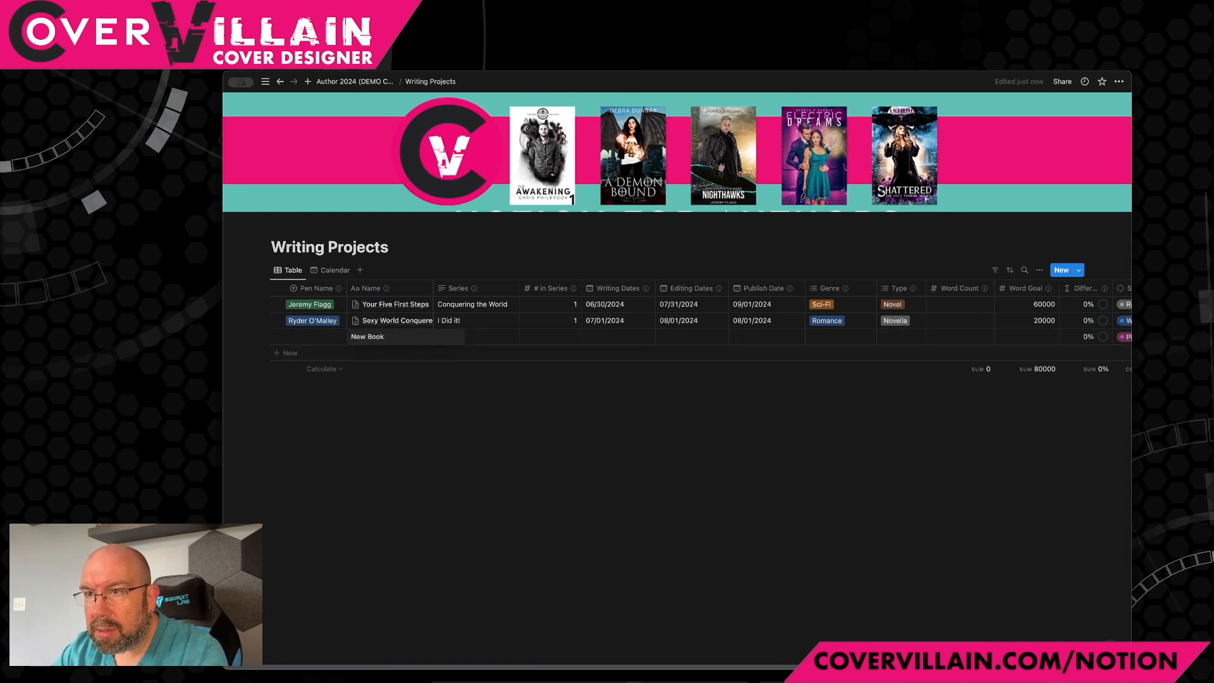
{"action": "type", "text": " about World Do"}
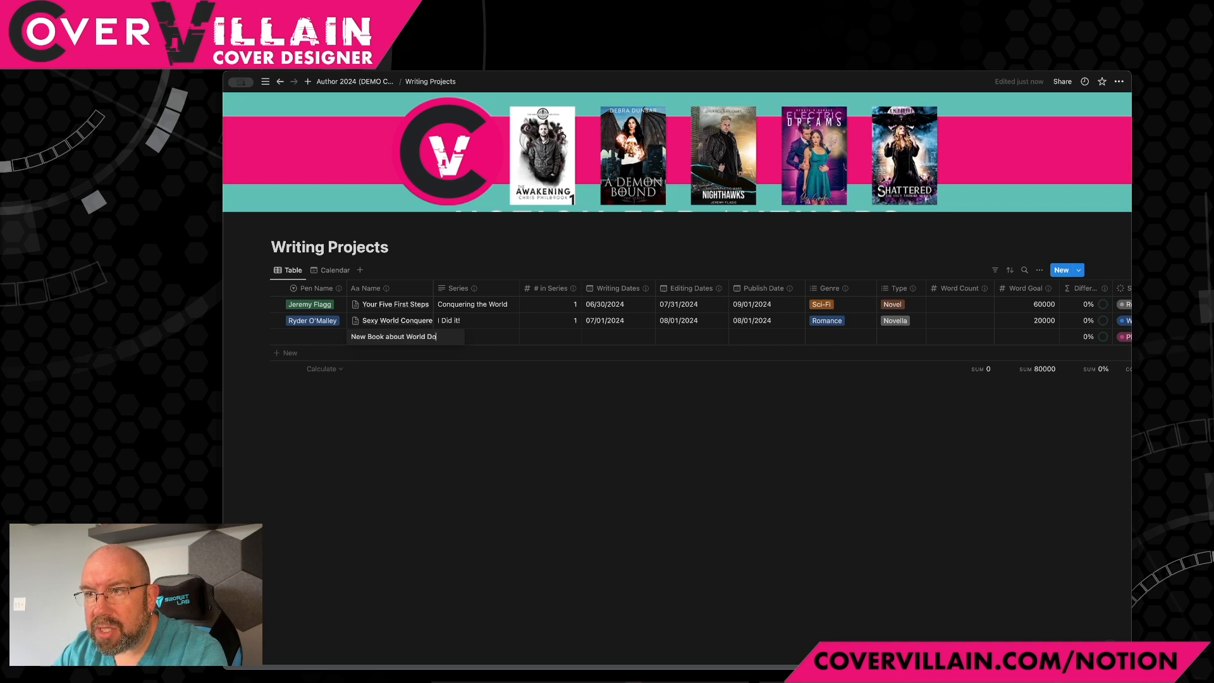
{"action": "type", "text": "mination"}
{"action": "key", "text": "Return"}
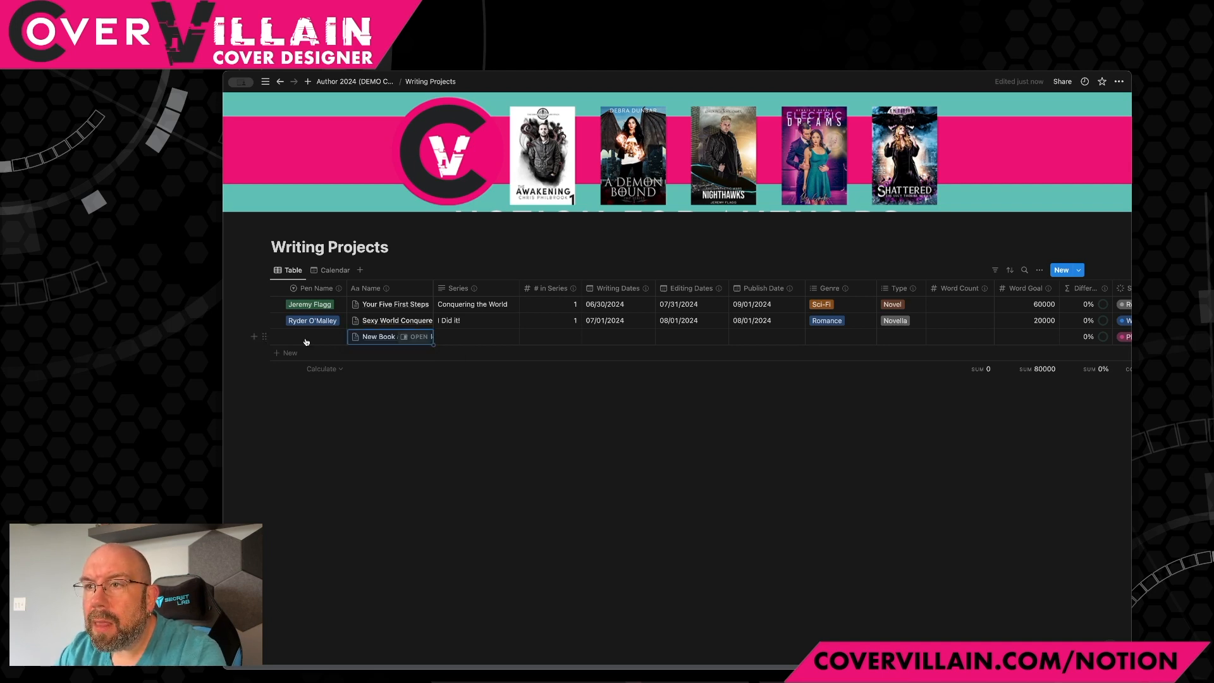
- Open the New Book about World Domination page and clear its template content
{"action": "left_click", "coordinate": [416, 336]}
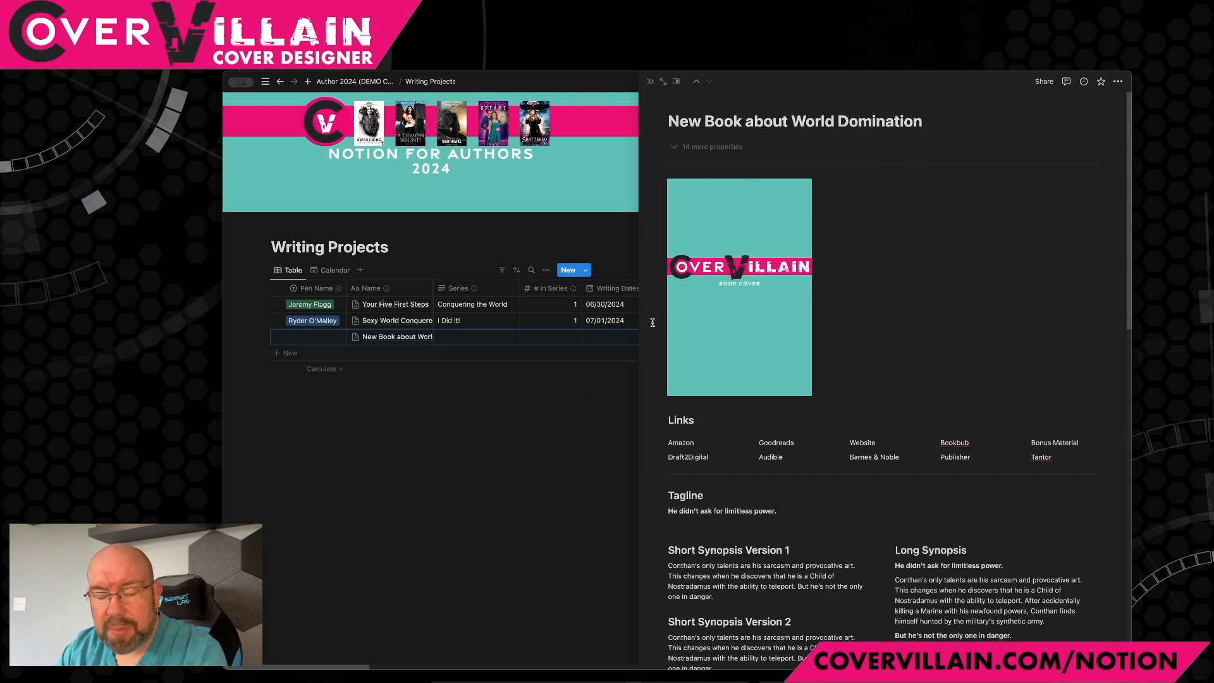
{"action": "key", "text": "BackSpace"}
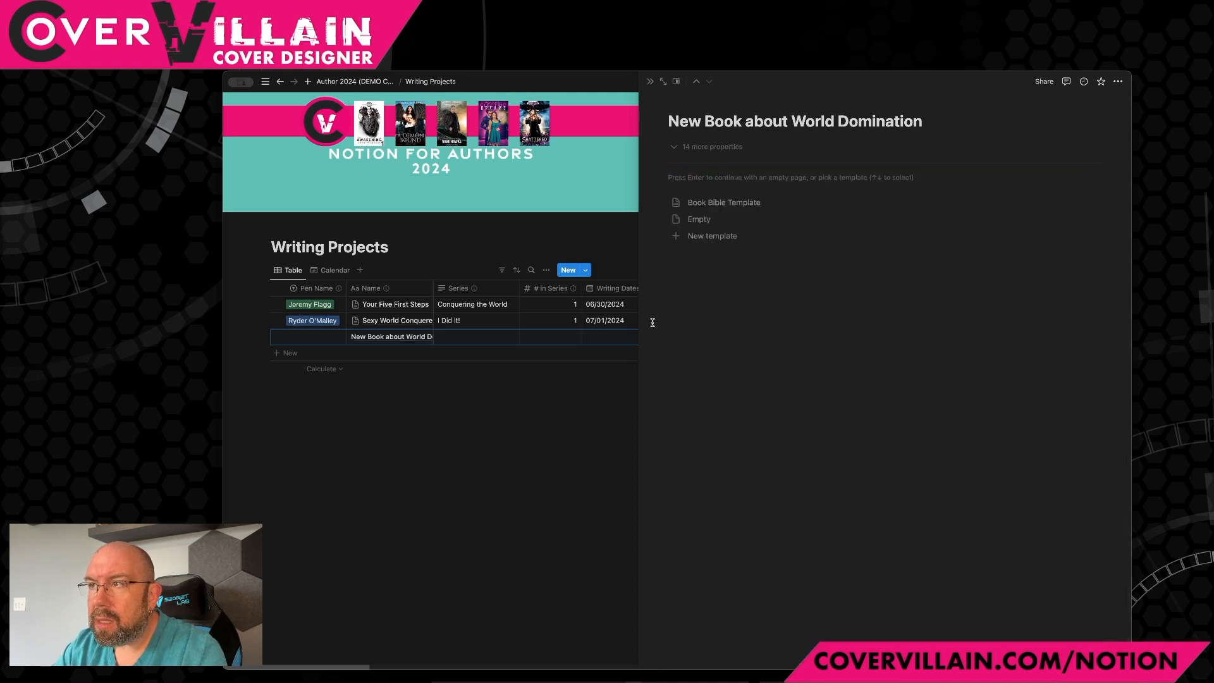